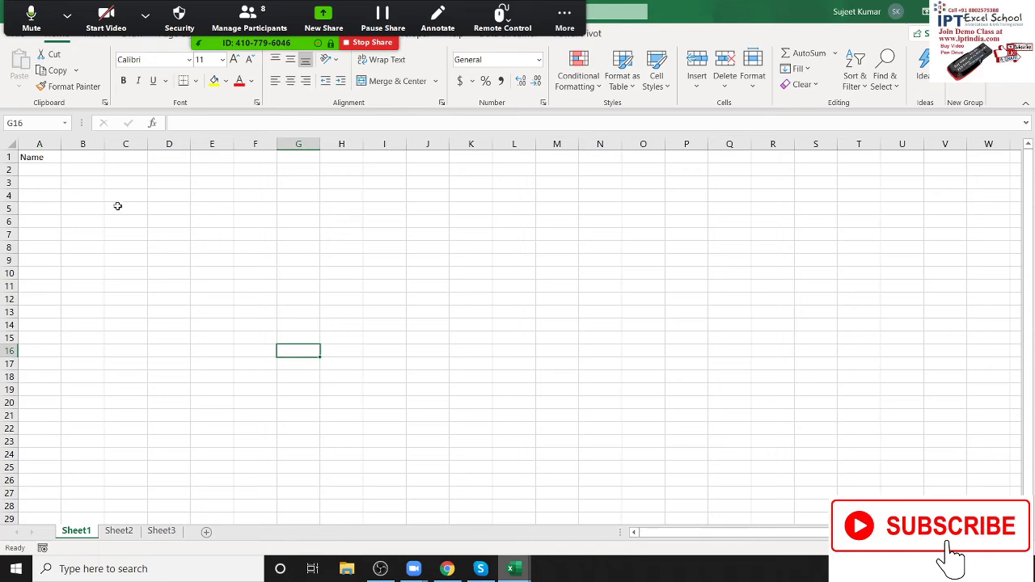
Step: Admit the waiting meeting participant, widen column A and enter 'Name' in B1
click(37, 157)
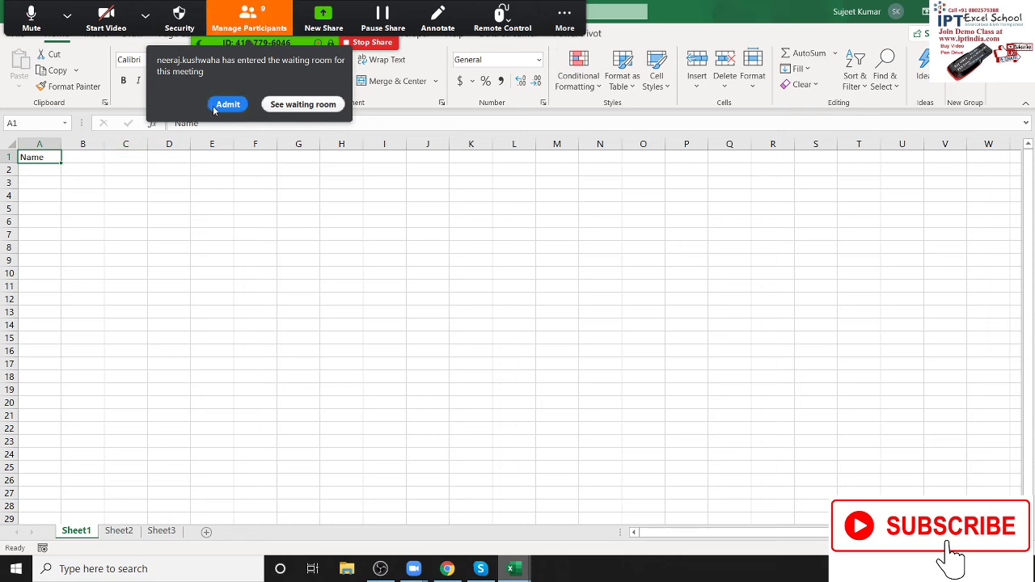
click(227, 104)
click(81, 157)
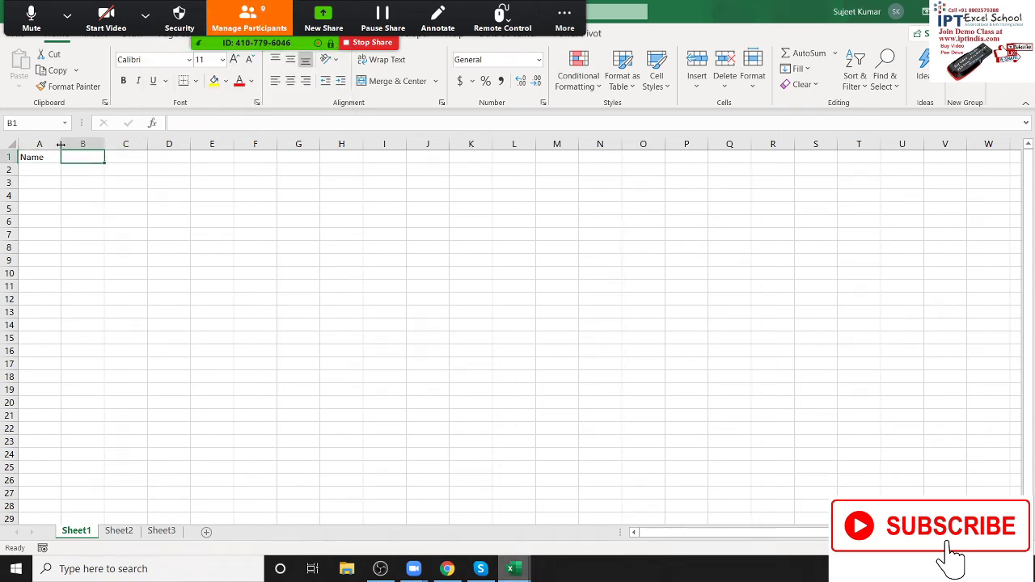
drag(60, 144, 80, 144)
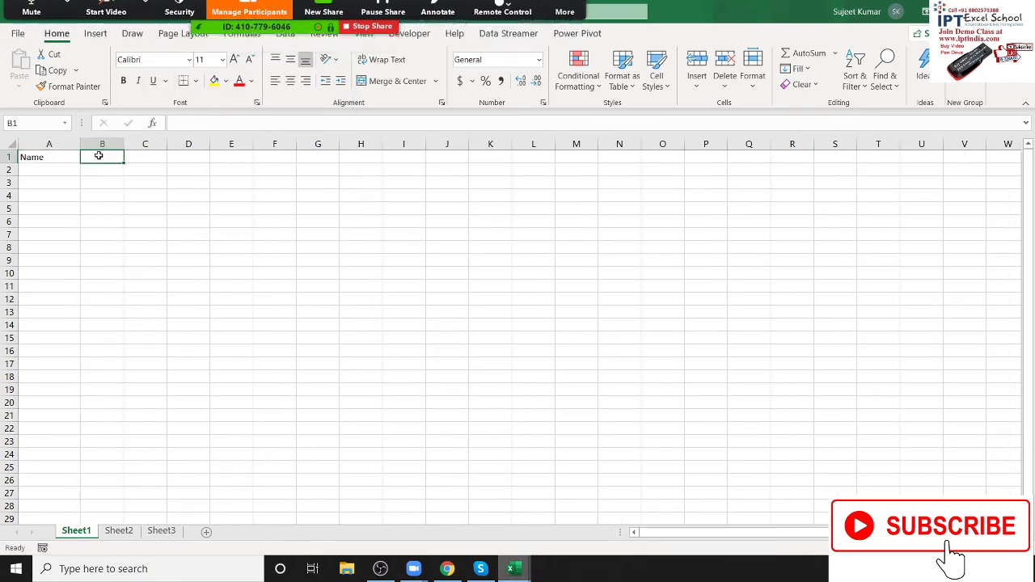
text(Name)
key(Tab)
Step: Delete the Name text from A1 and B1 so the sheet is empty
click(99, 155)
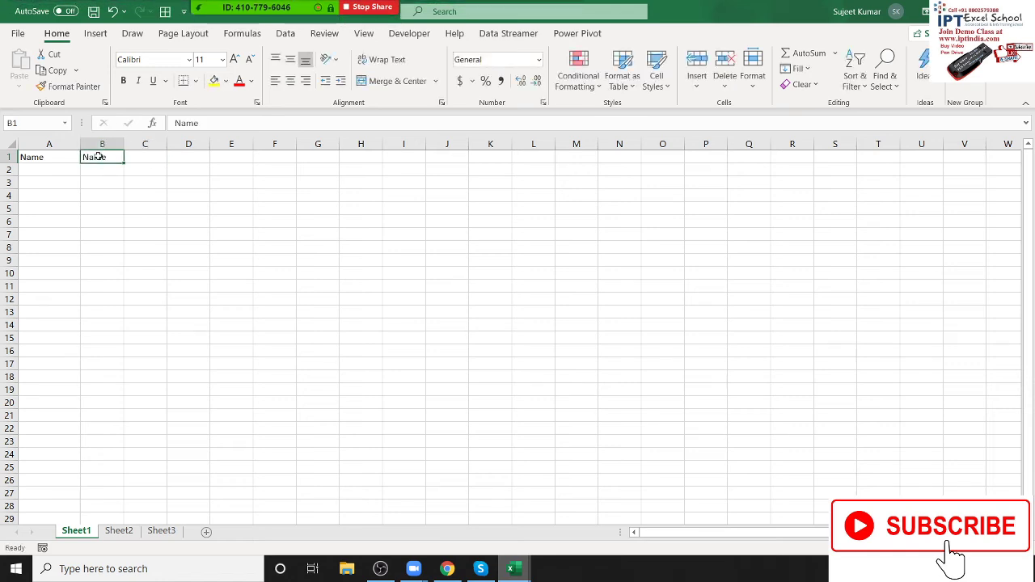
key(Left)
key(Delete)
click(99, 156)
key(ctrl+c)
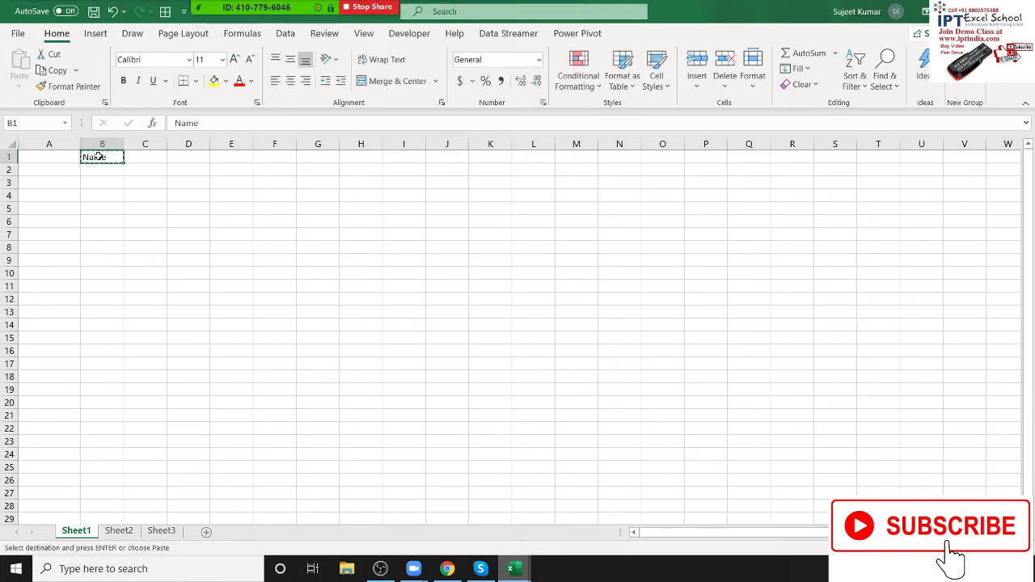
key(Escape)
key(Delete)
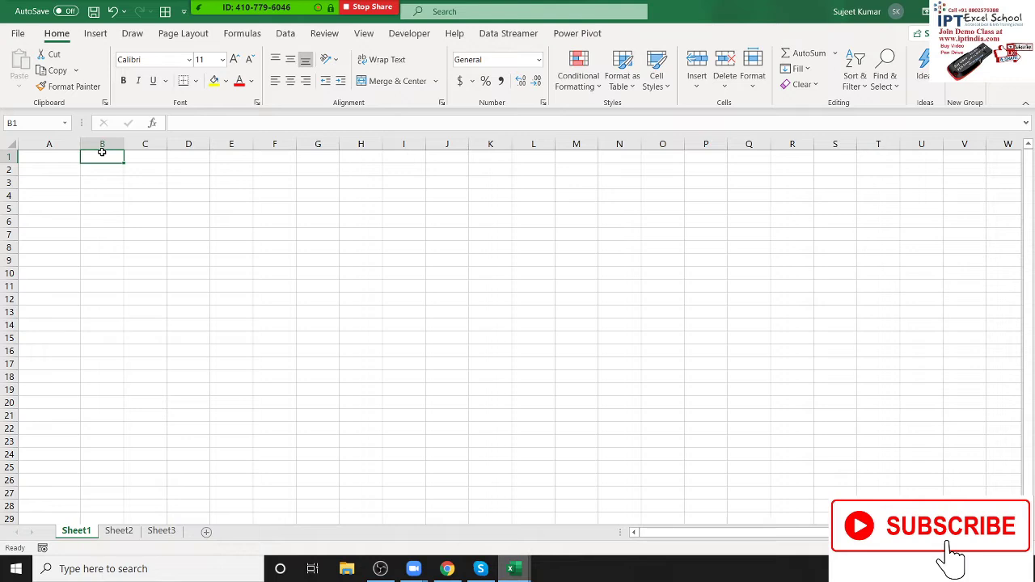
Step: Merge and centre A1:I4 and enter the title 'Data Entry Form'
drag(64, 156, 403, 191)
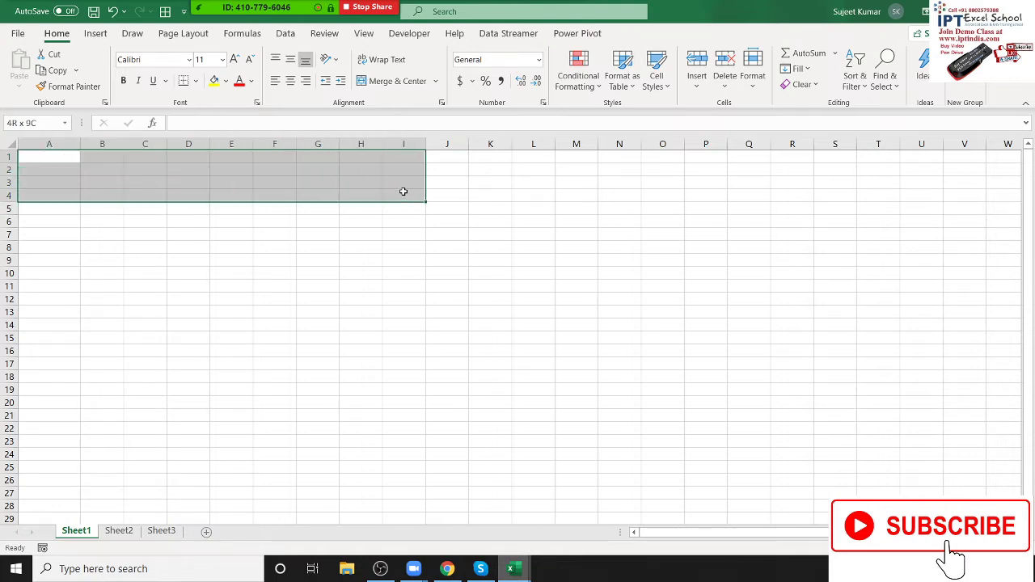
click(398, 81)
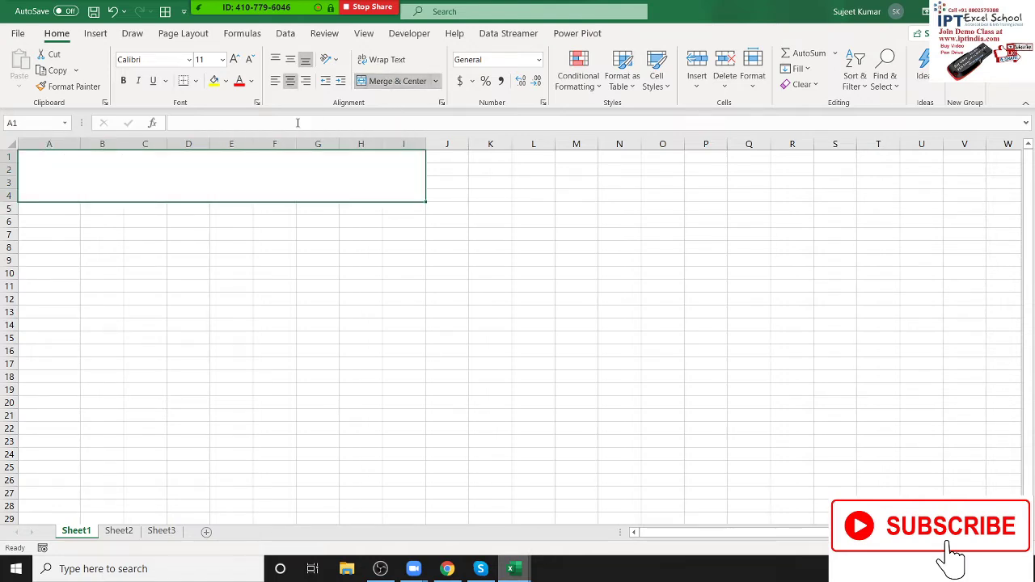
text(Data)
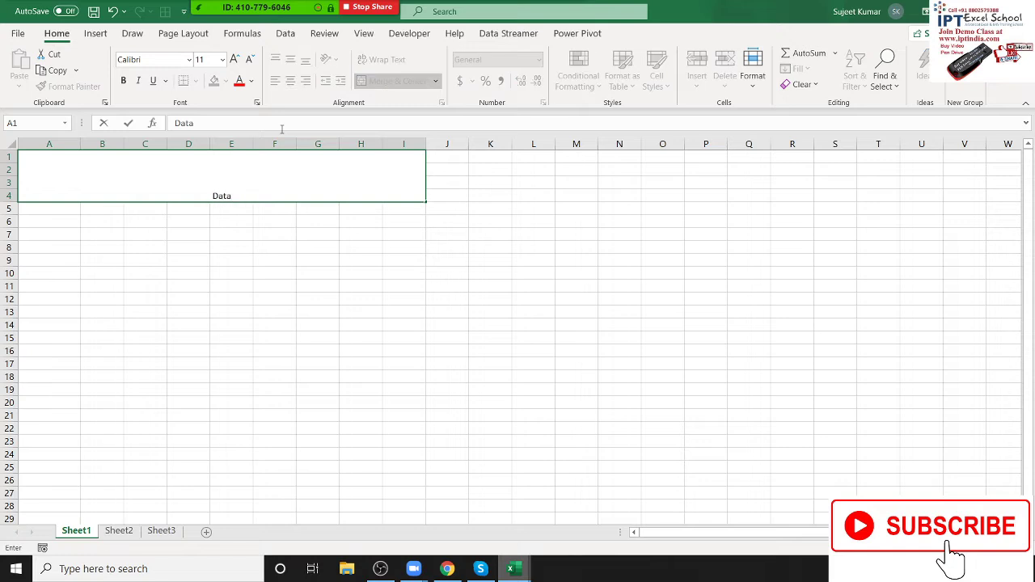
text( Entry)
text( For)
text(m)
key(Return)
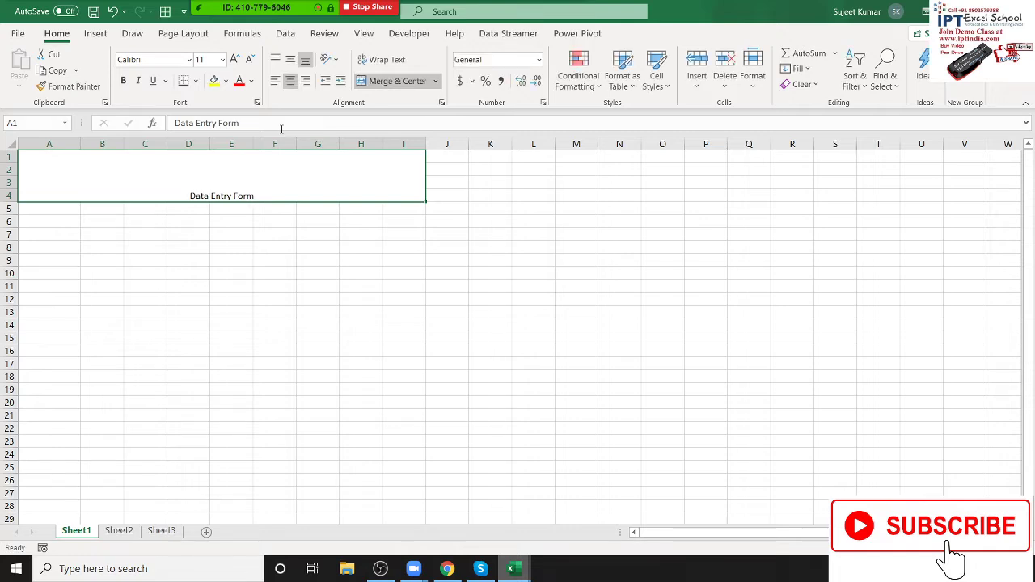
Step: Enlarge the title font to size 24 with four Increase Font Size steps
click(208, 179)
click(232, 59)
click(232, 60)
click(233, 60)
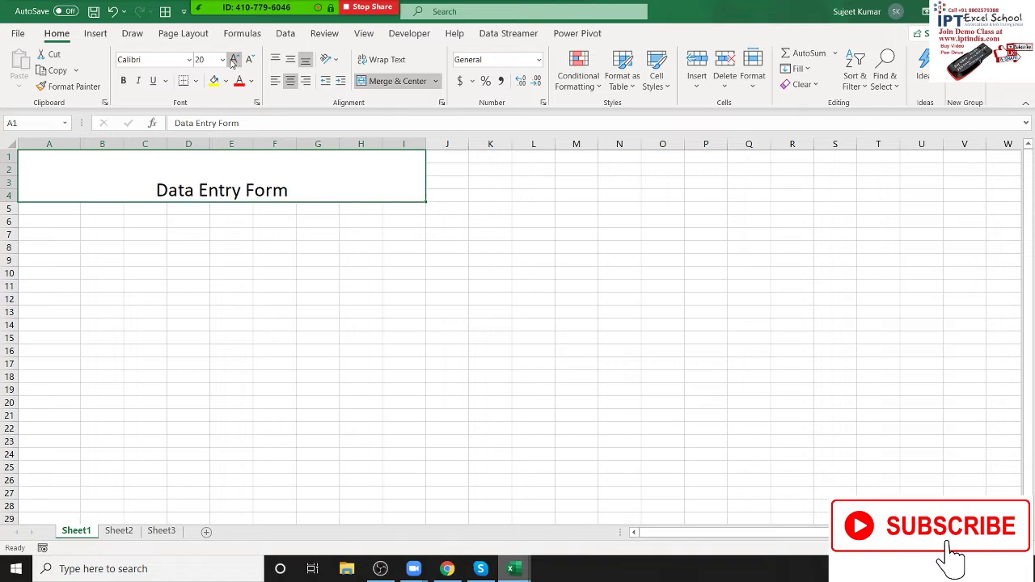
click(232, 60)
Step: Add a bottom border under the title through row 5, label A8 'Name', and select B8:E8
drag(202, 199, 202, 209)
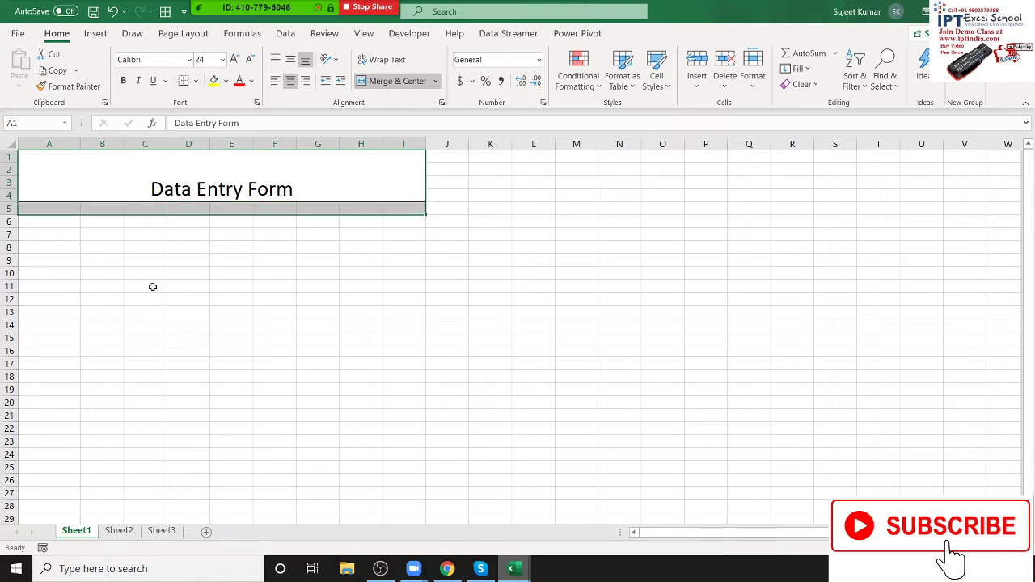
click(67, 256)
click(58, 249)
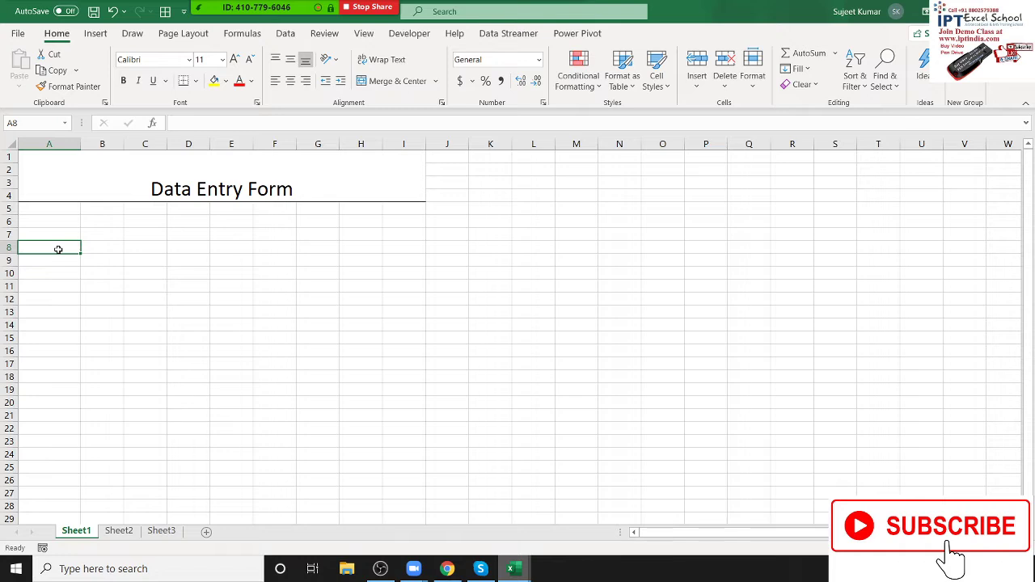
text(Name)
key(Return)
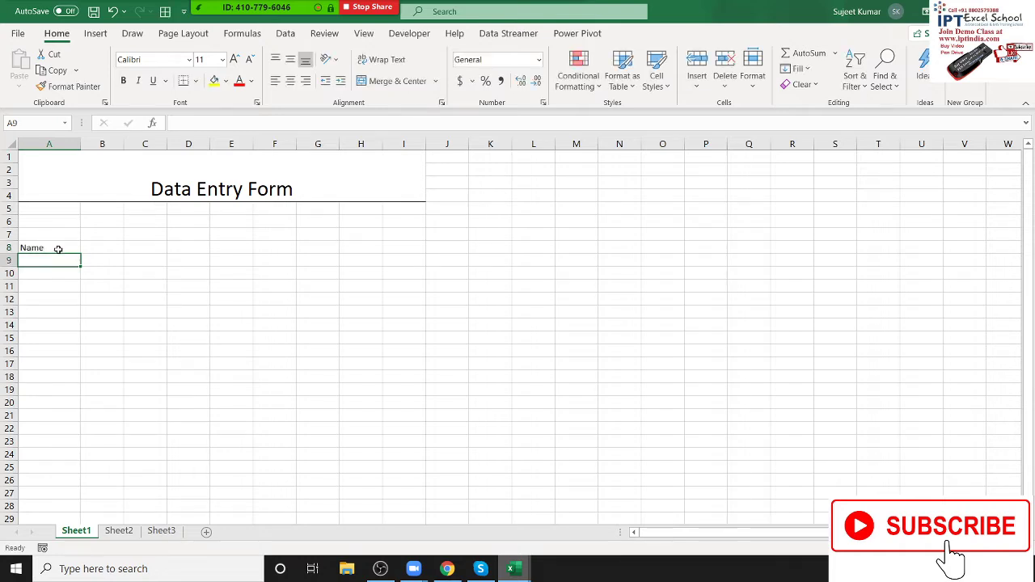
drag(99, 247, 225, 254)
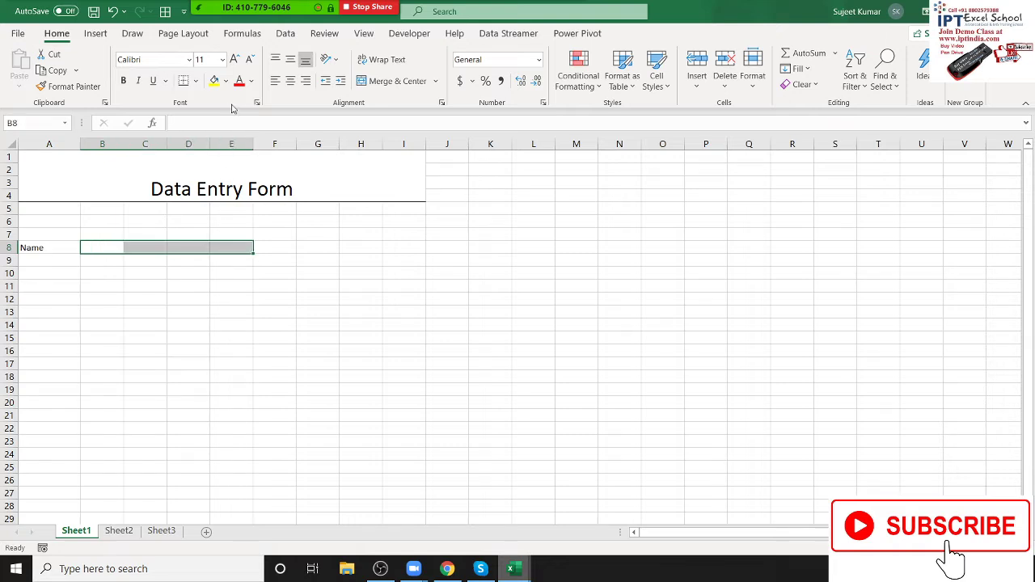
Step: Allow a participant to record from Zoom's Participants list, then dismiss the options
mouse_move(293, 5)
click(250, 9)
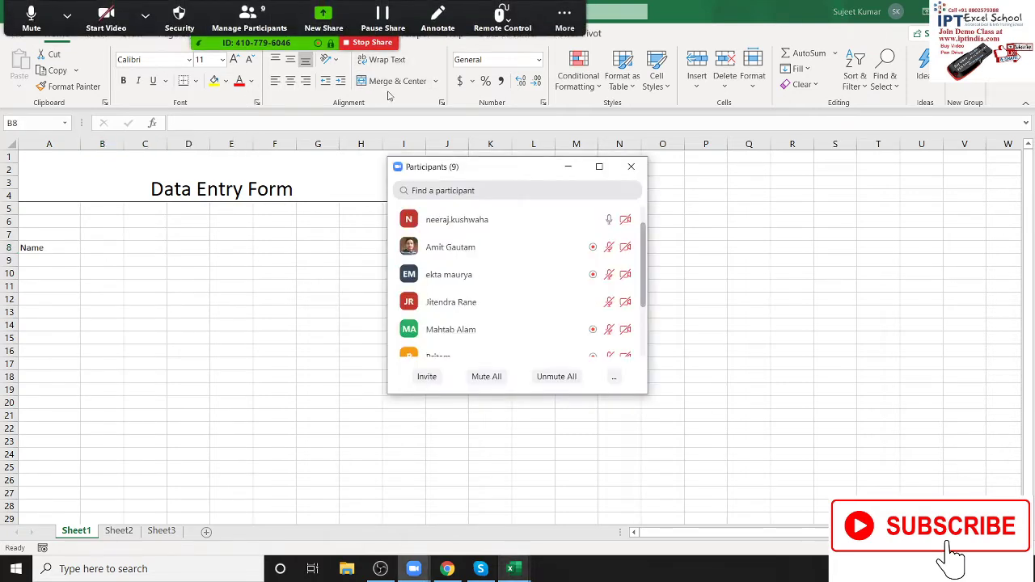
scroll(525, 275, down, 3)
scroll(550, 251, up, 3)
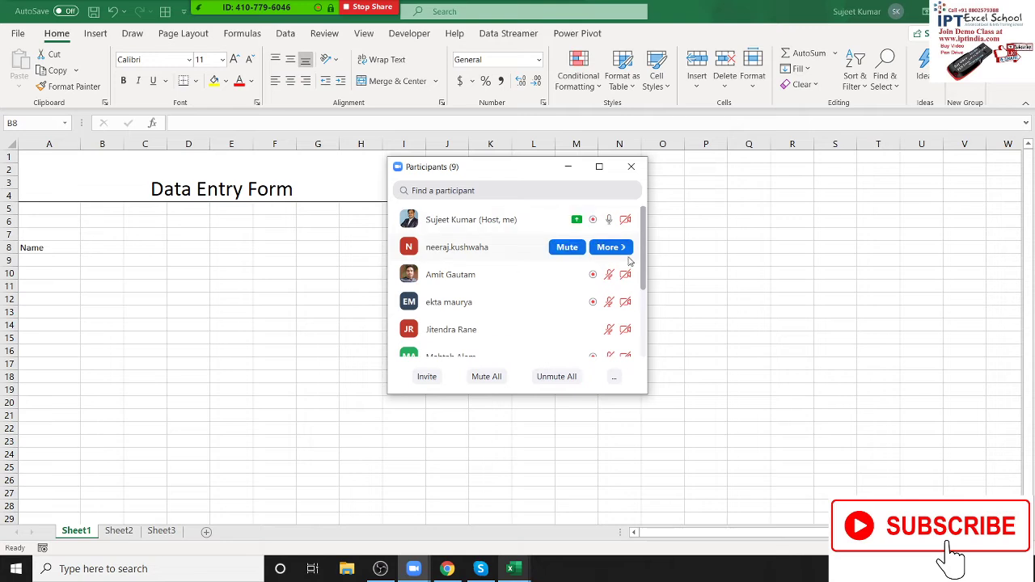
click(621, 249)
click(688, 304)
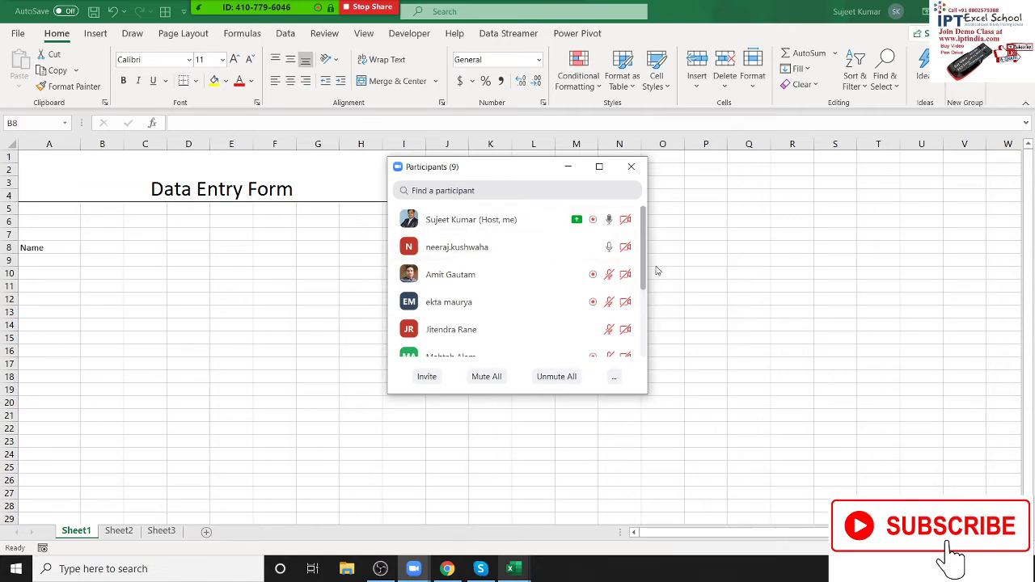
scroll(650, 344, down, 3)
click(620, 345)
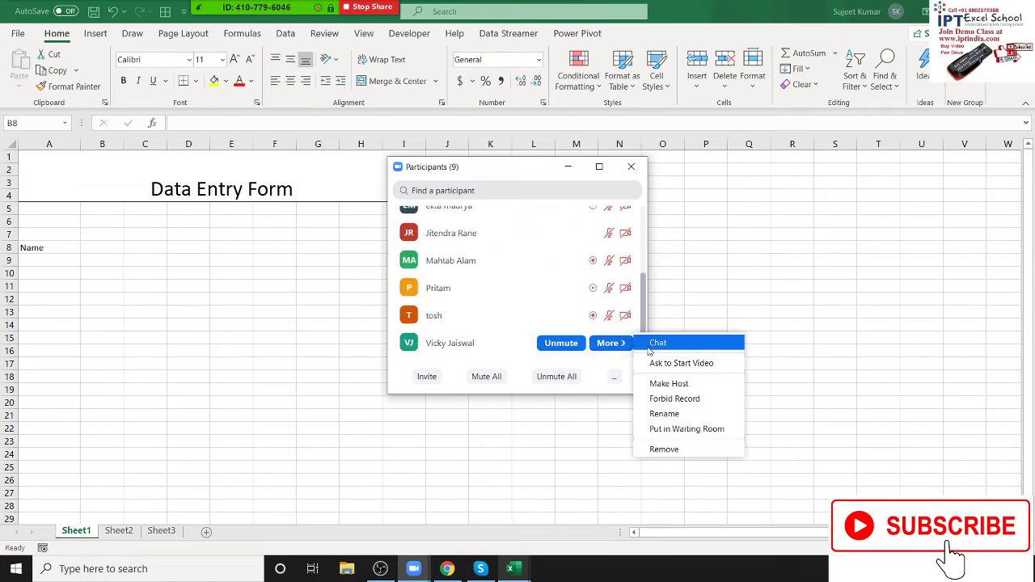
click(640, 167)
Step: Fill the Name field B8:E8 yellow, label A11 'City', and add a merged yellow B11:D11 field
click(640, 168)
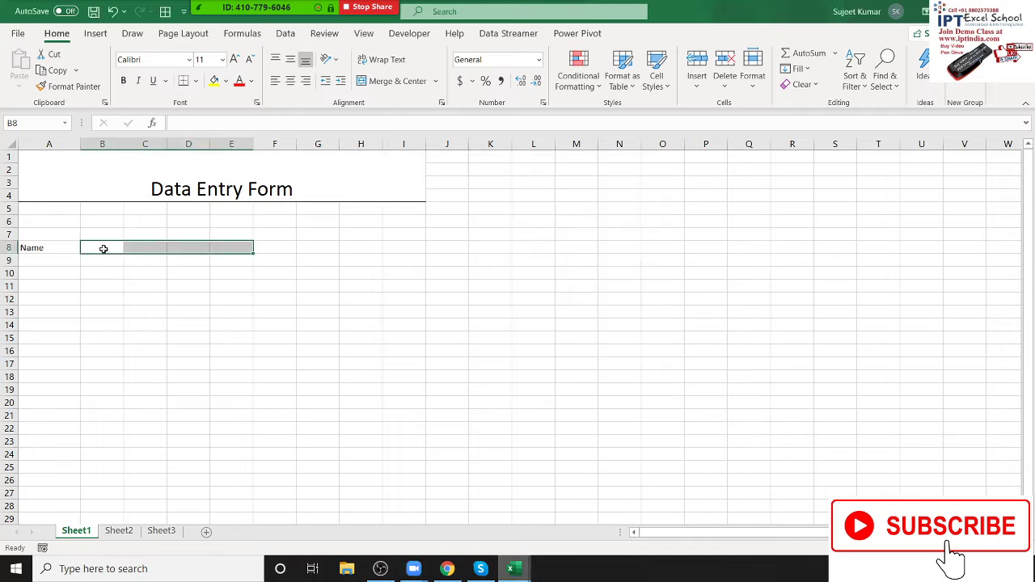
click(213, 81)
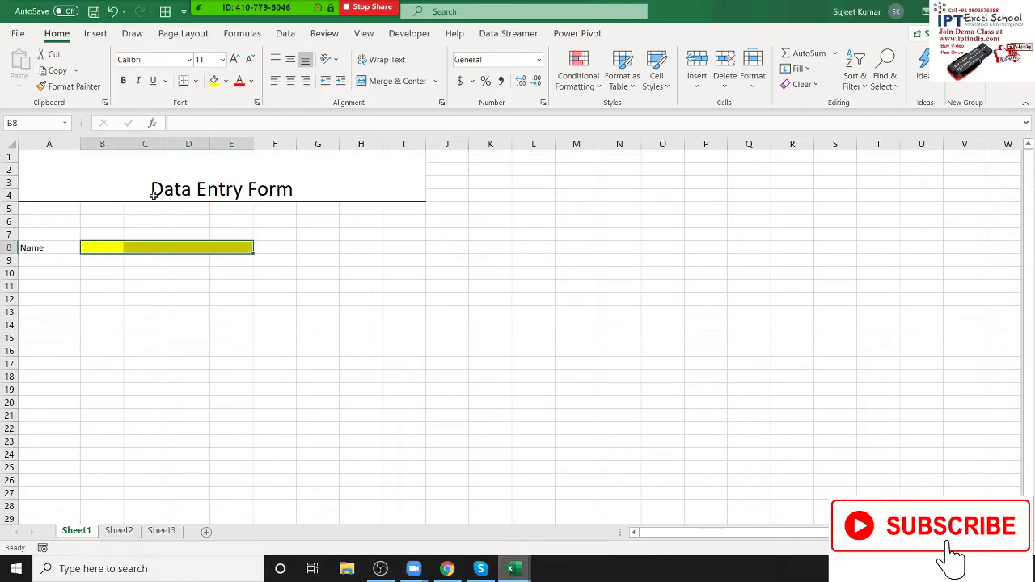
click(63, 285)
text(C)
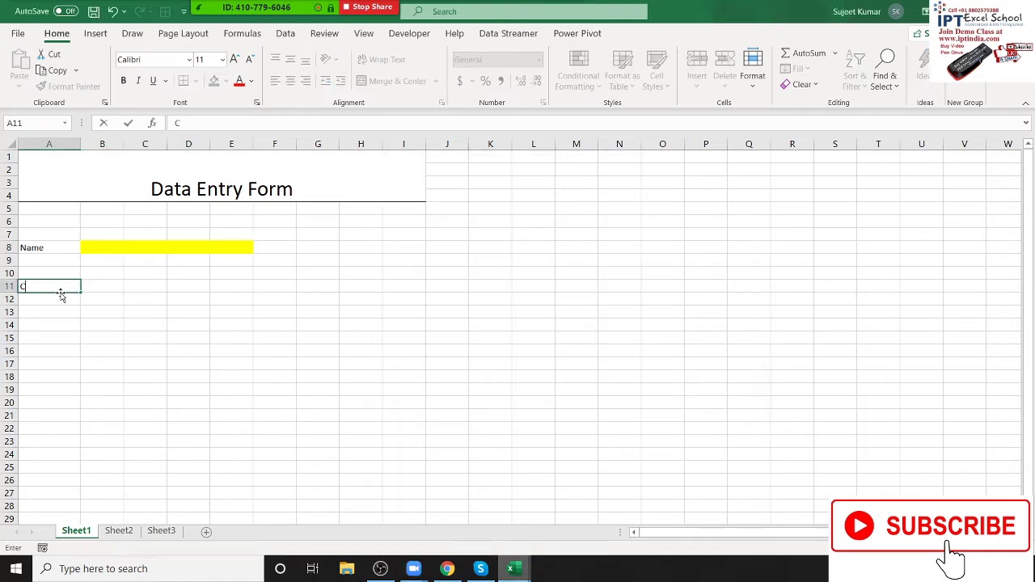
text(ity)
drag(88, 285, 208, 288)
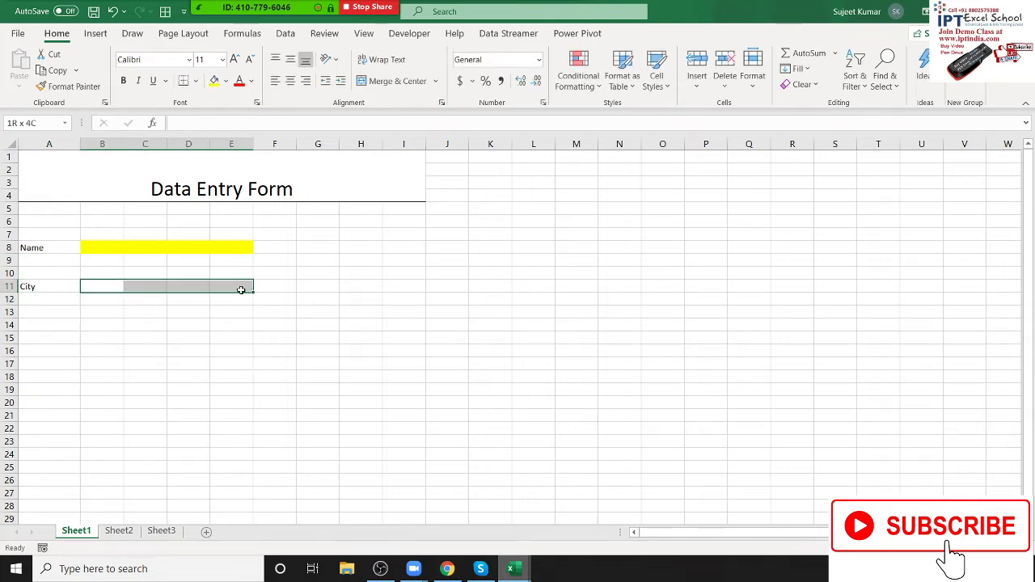
click(398, 84)
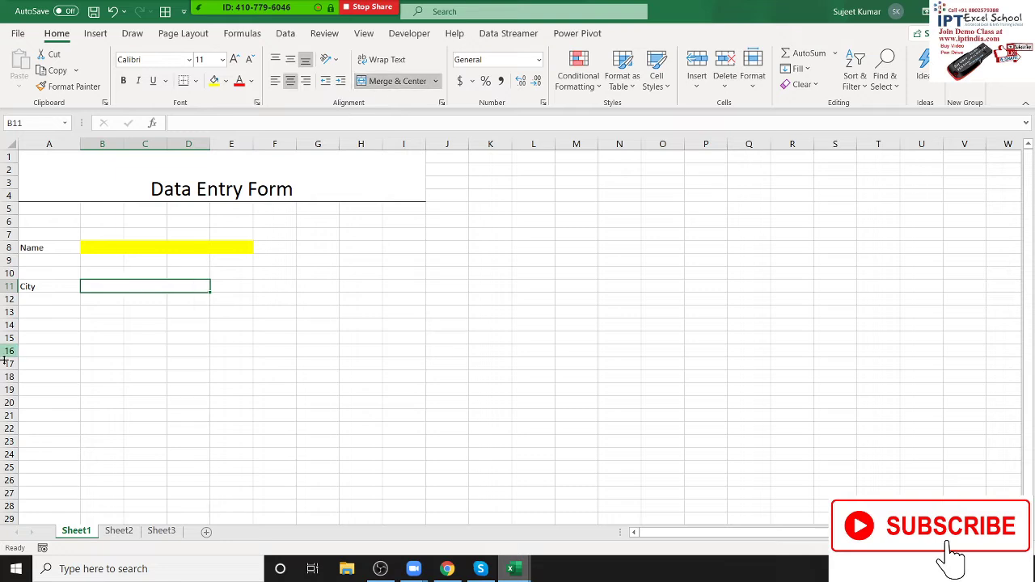
click(215, 81)
Step: Label A14 'Amt' and add a merged yellow input field beside it
click(40, 324)
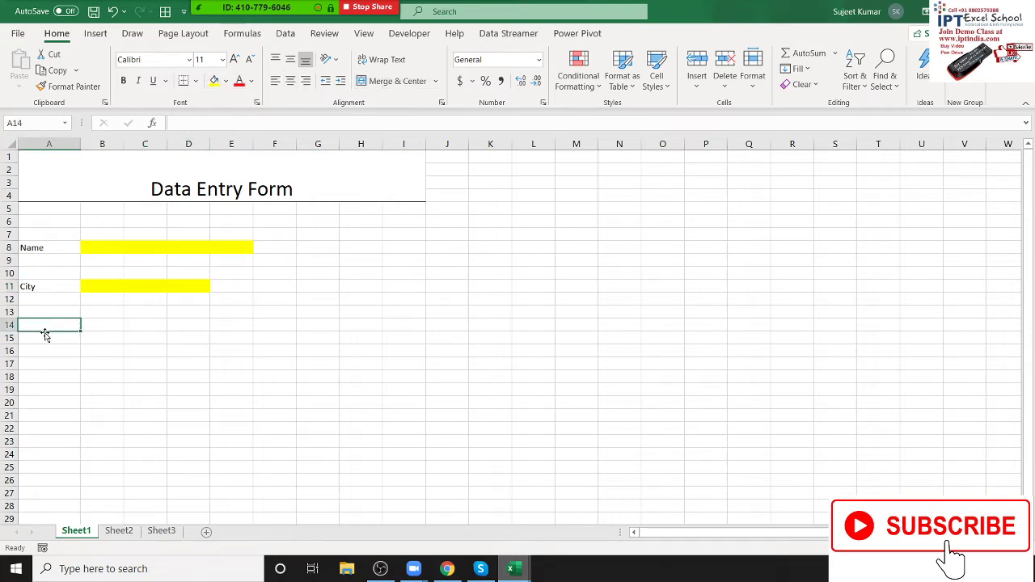
text(Marks)
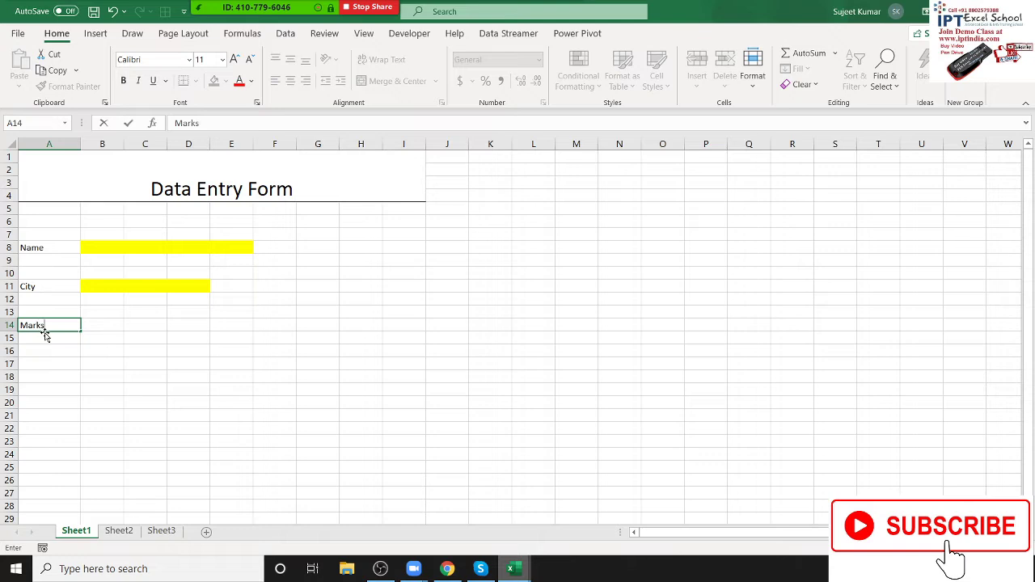
key(Escape)
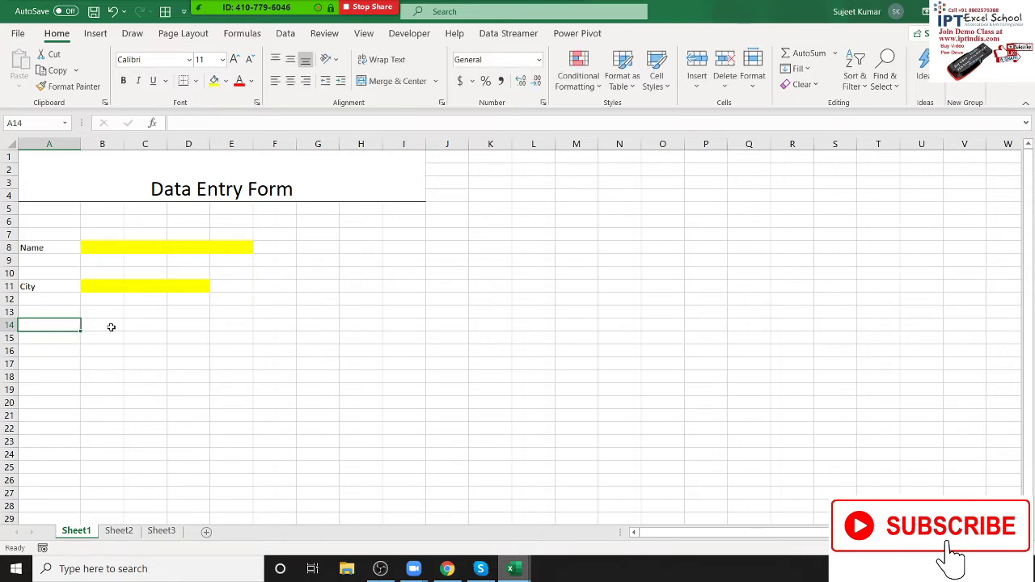
text(Amt)
click(111, 327)
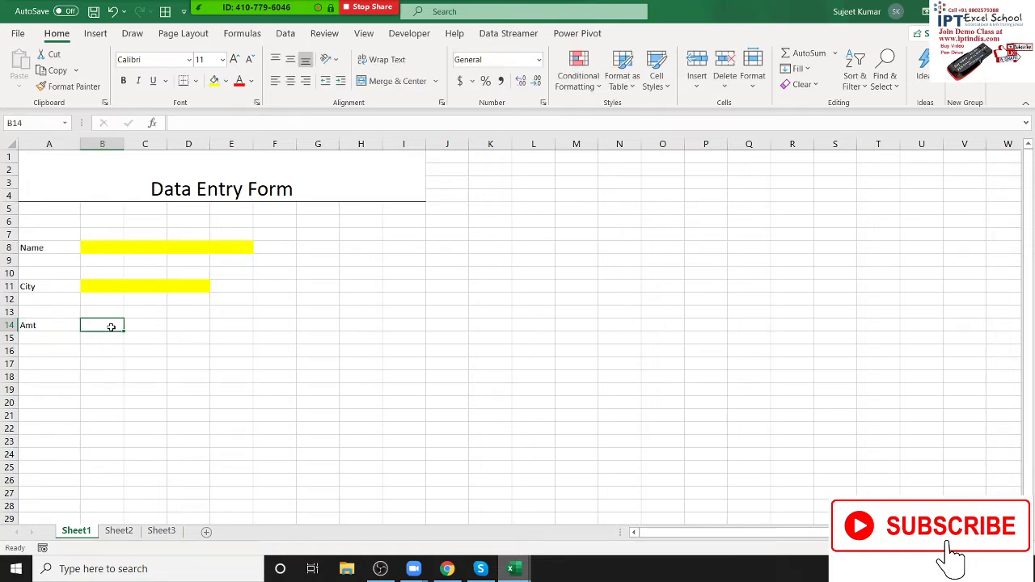
key(shift+Right)
key(shift+Right)
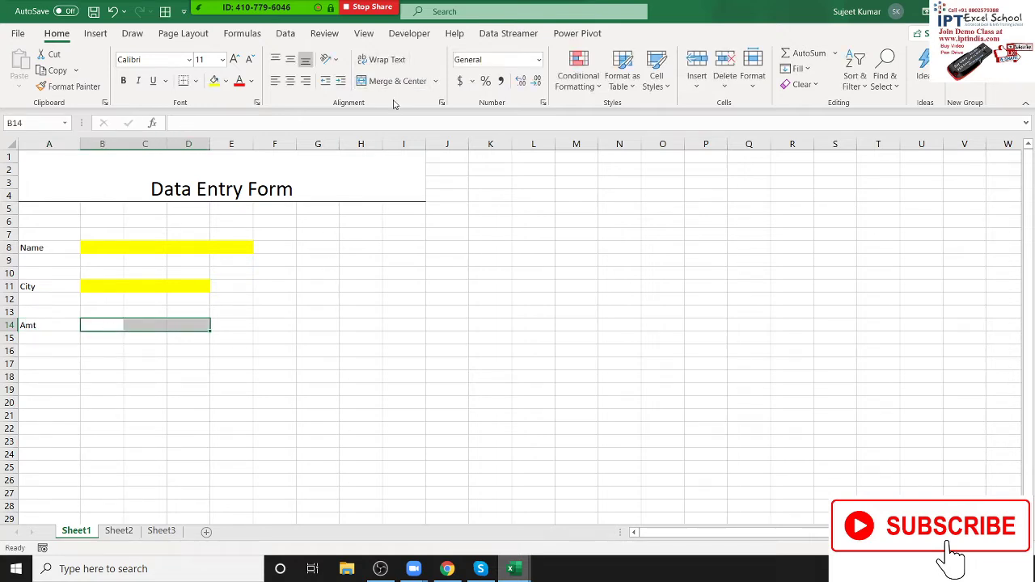
click(392, 80)
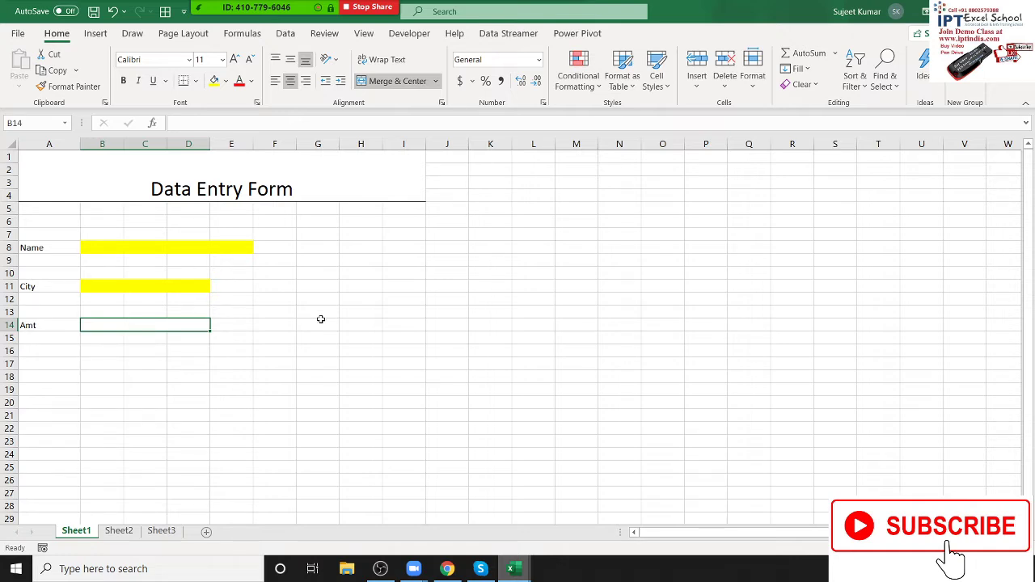
click(214, 80)
click(184, 388)
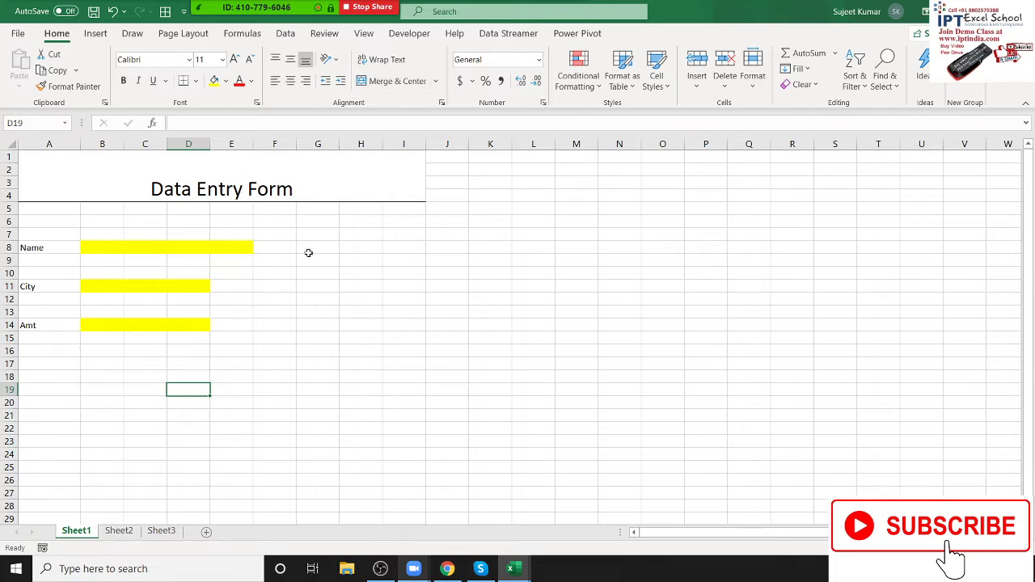
Step: Rename Sheet1 to 'Form' and Sheet2 to 'Data'
click(218, 359)
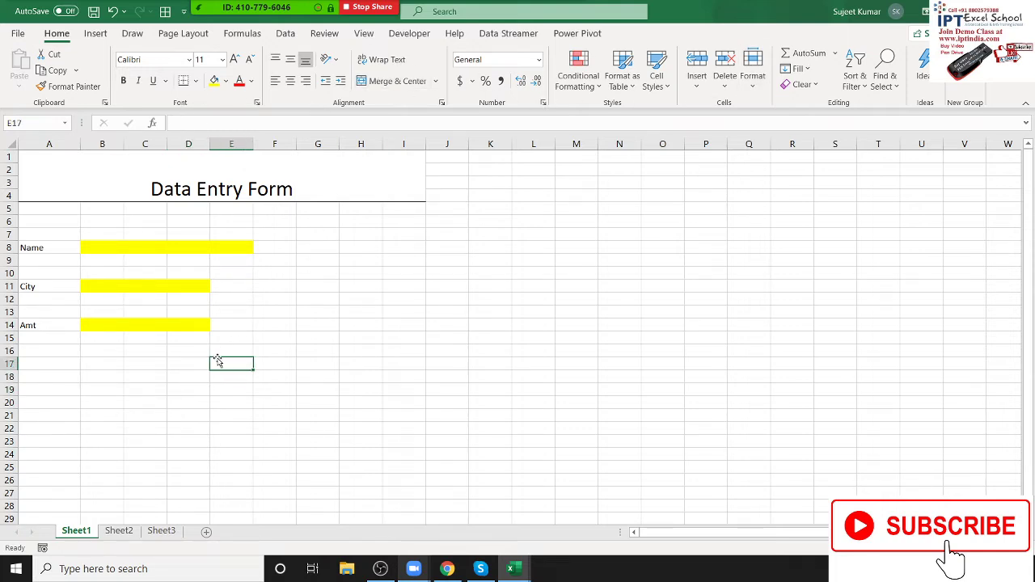
double_click(66, 537)
text(Form)
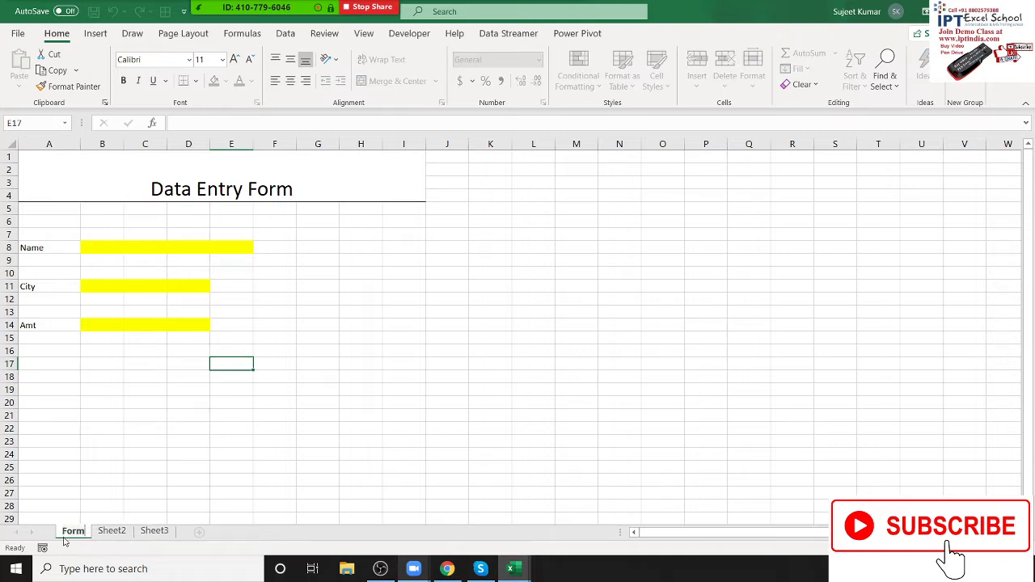
click(131, 518)
double_click(115, 533)
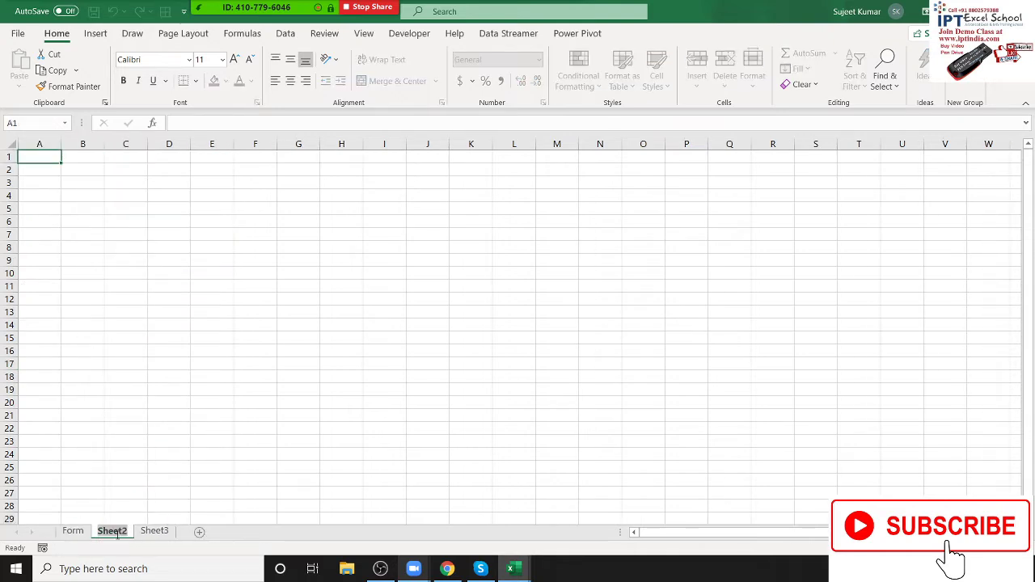
text(Data)
key(Return)
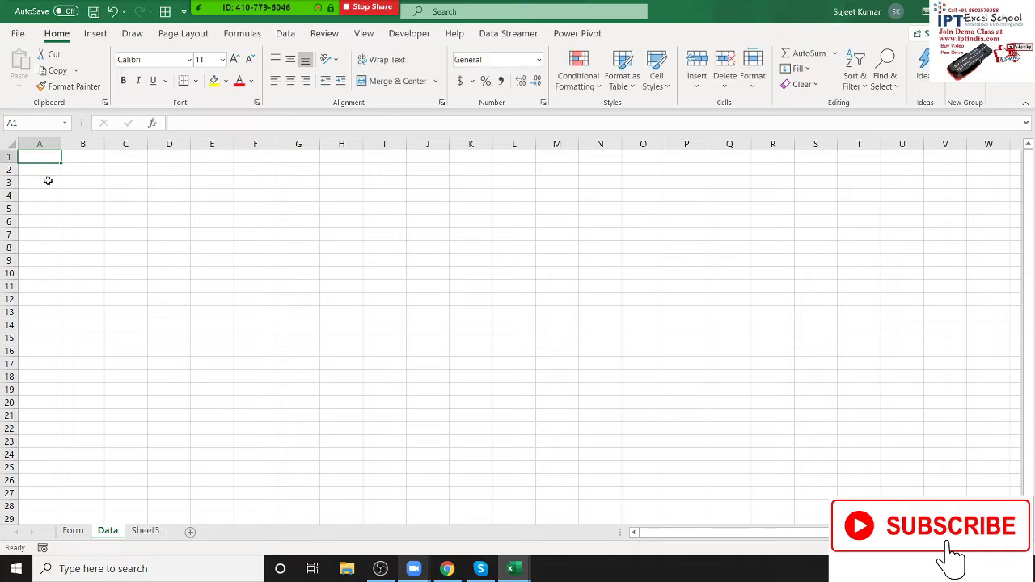
Step: Enter headers ID, Date, Name, City, Amt across A1:E1 of the Data sheet
text(ID)
key(Tab)
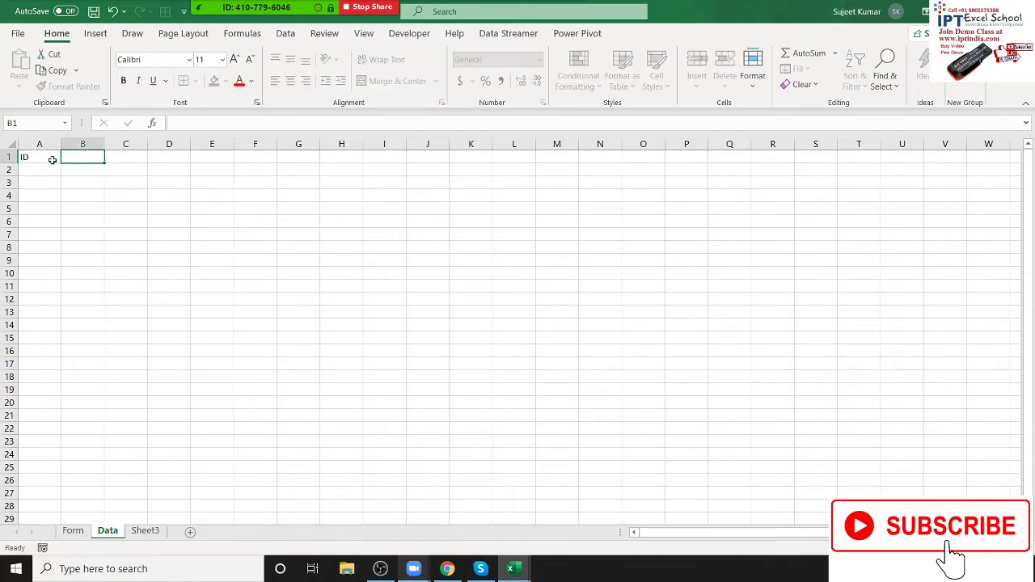
text(Date)
key(Tab)
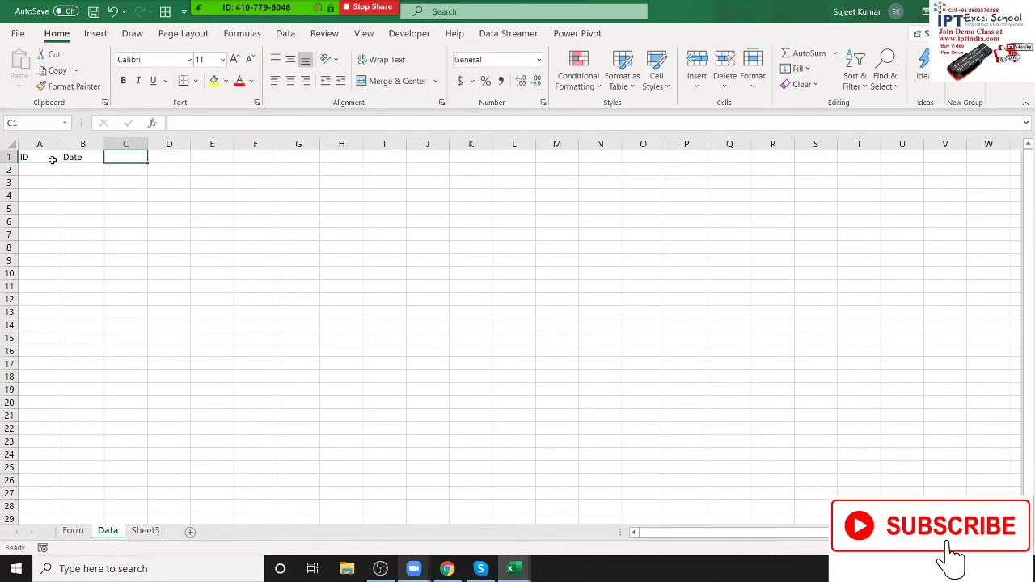
text(Nam)
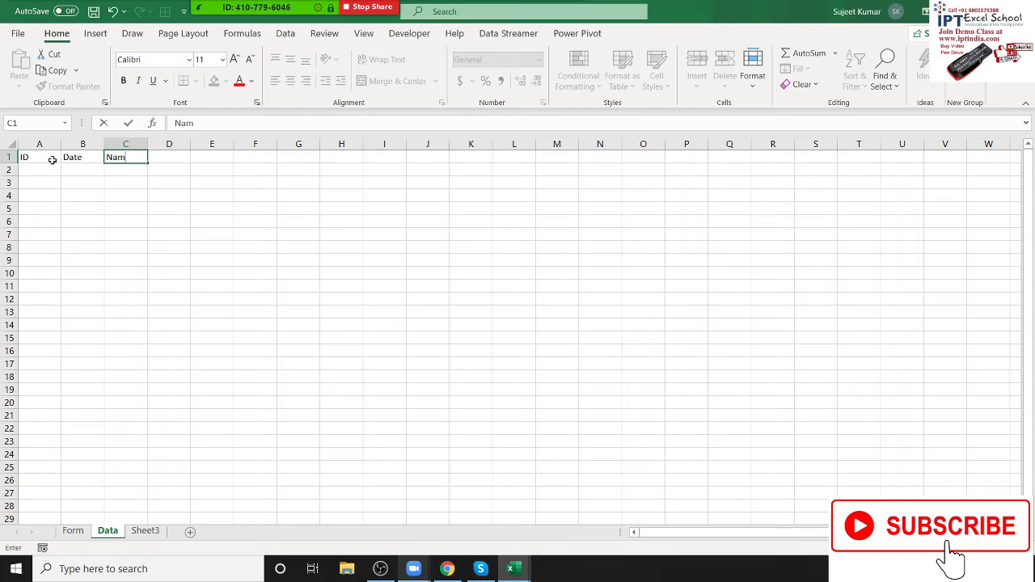
key(Escape)
text(Name)
key(Tab)
text(C)
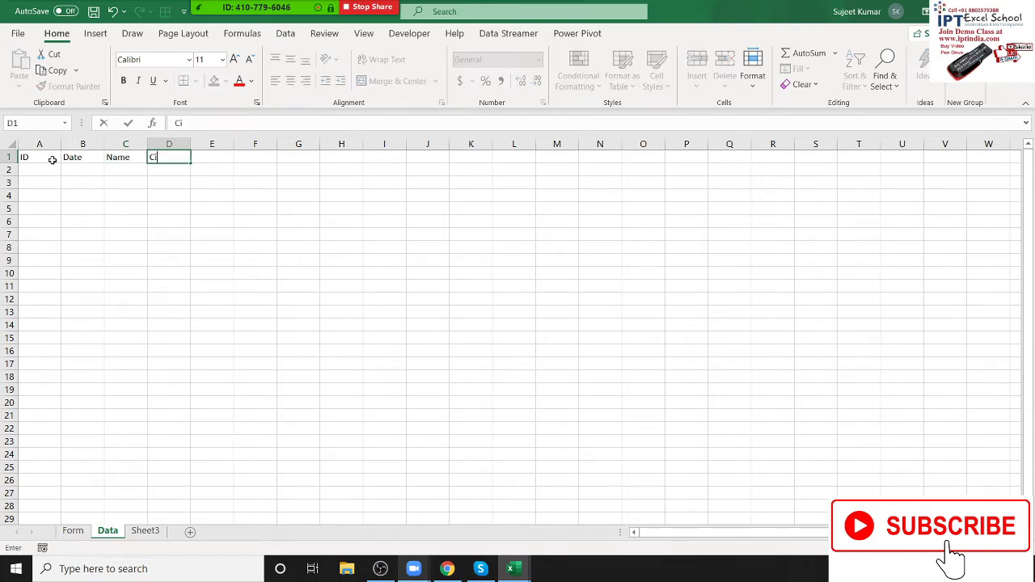
text(ity)
key(Tab)
text(Amt)
key(Return)
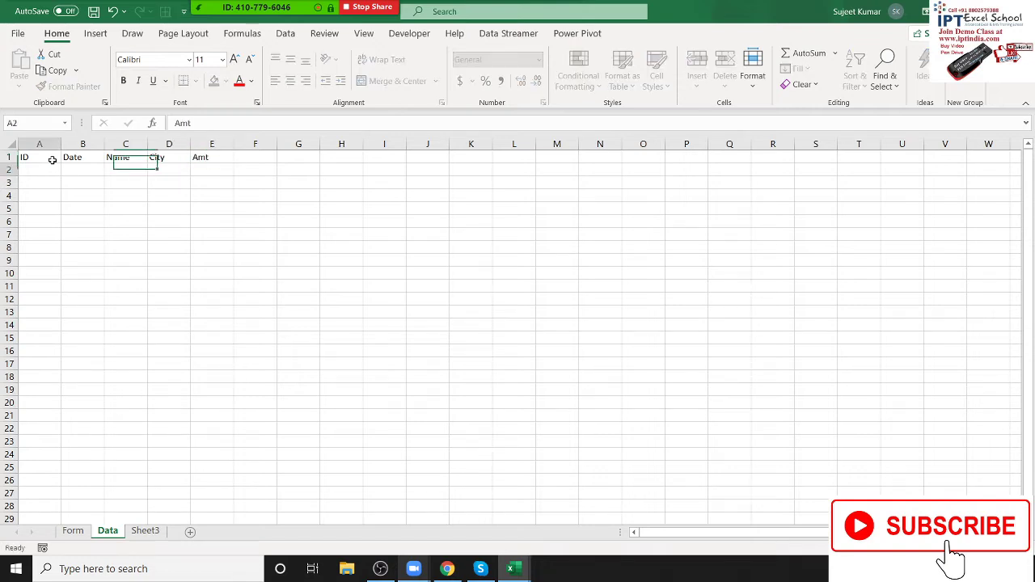
Step: Open the Visual Basic editor and close the whatapp workbook without saving
click(74, 531)
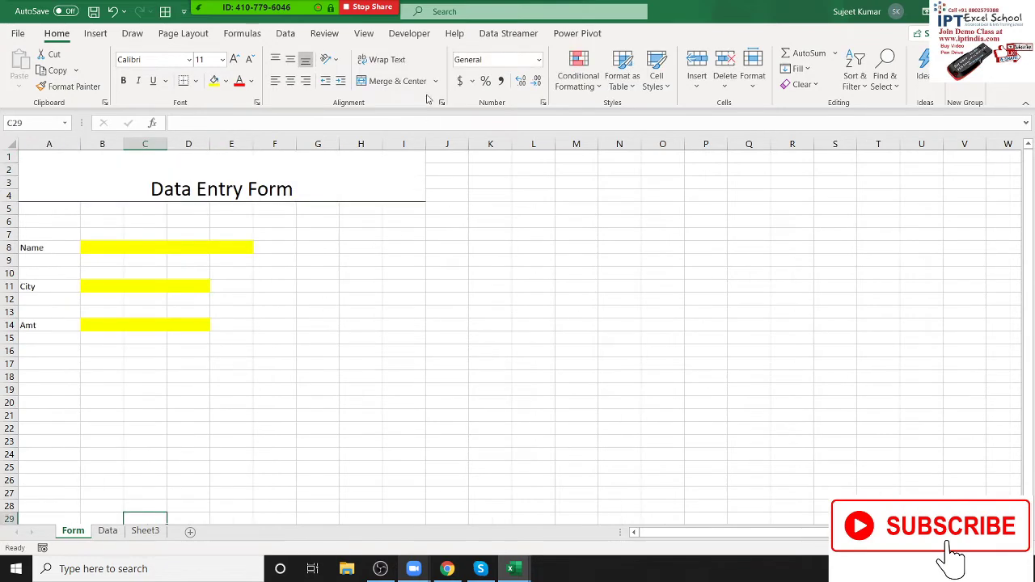
click(417, 36)
click(17, 63)
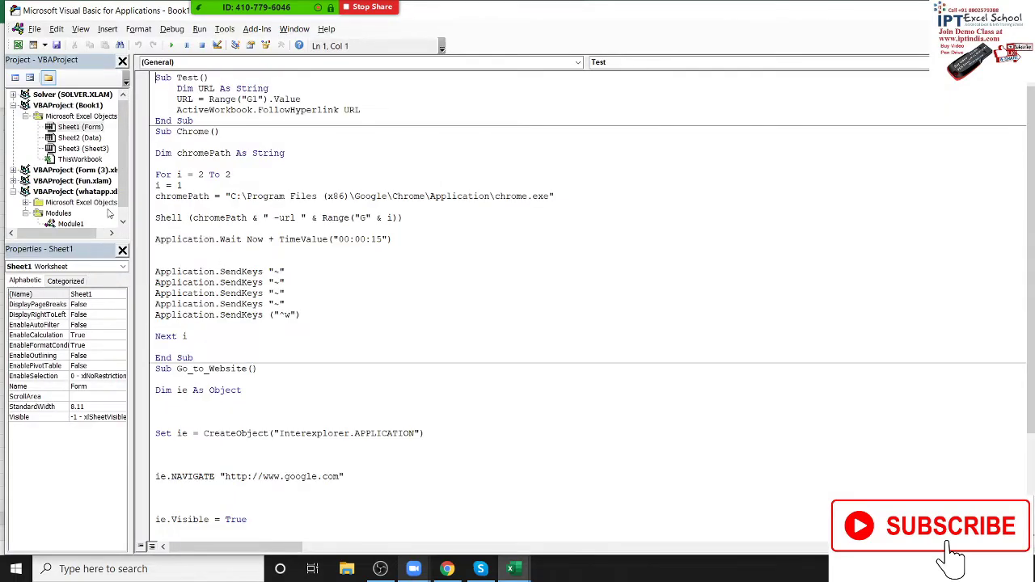
click(511, 569)
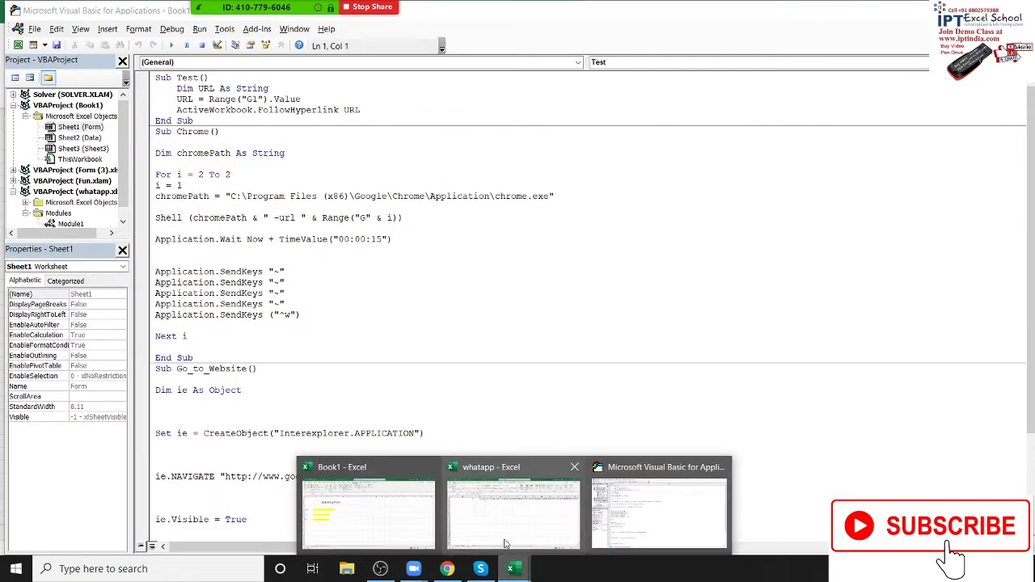
click(503, 530)
key(ctrl+w)
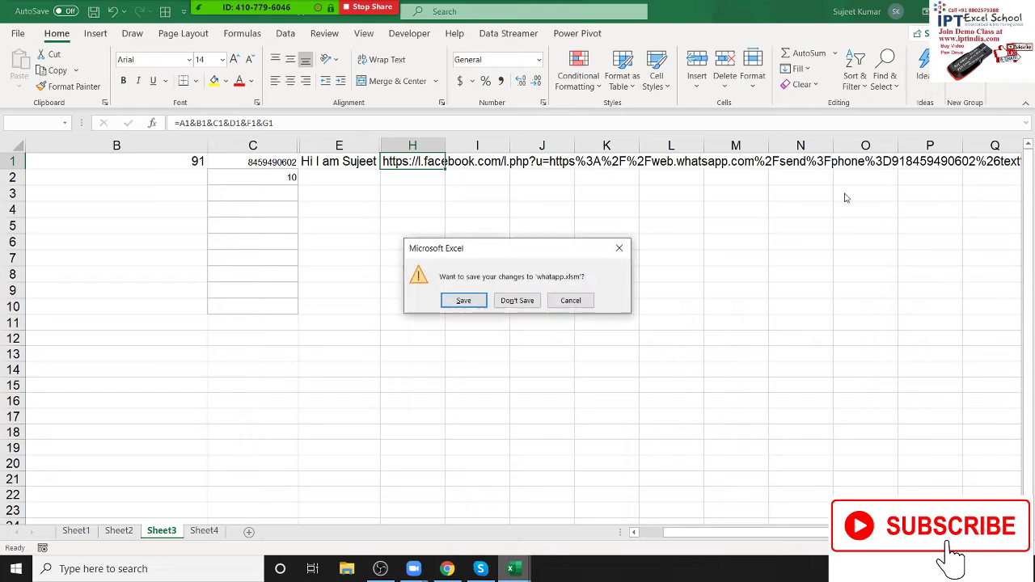
click(530, 299)
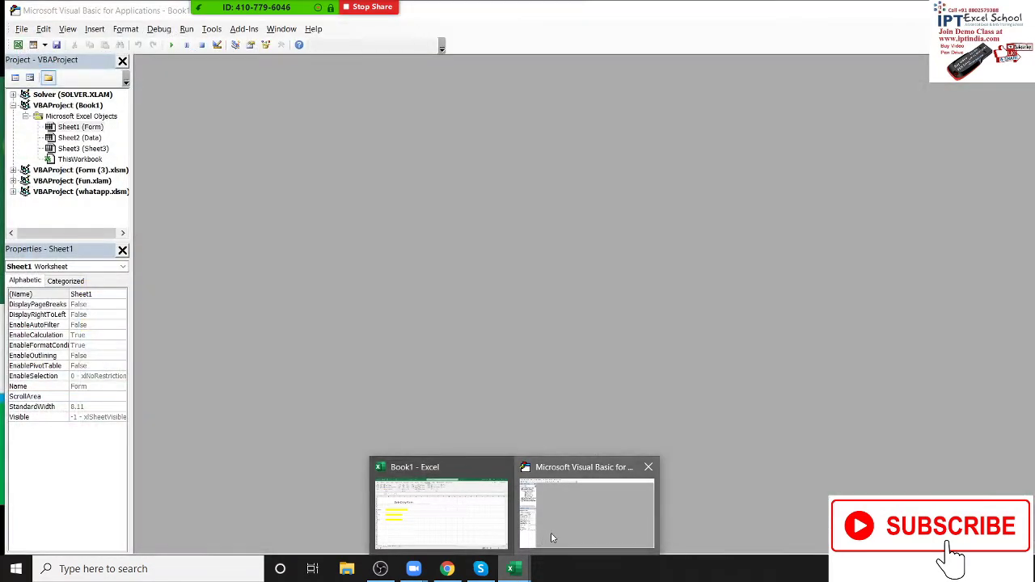
Step: Back in the VBA Editor, select and expand VBAProject (Book1) and open the Insert menu
click(550, 533)
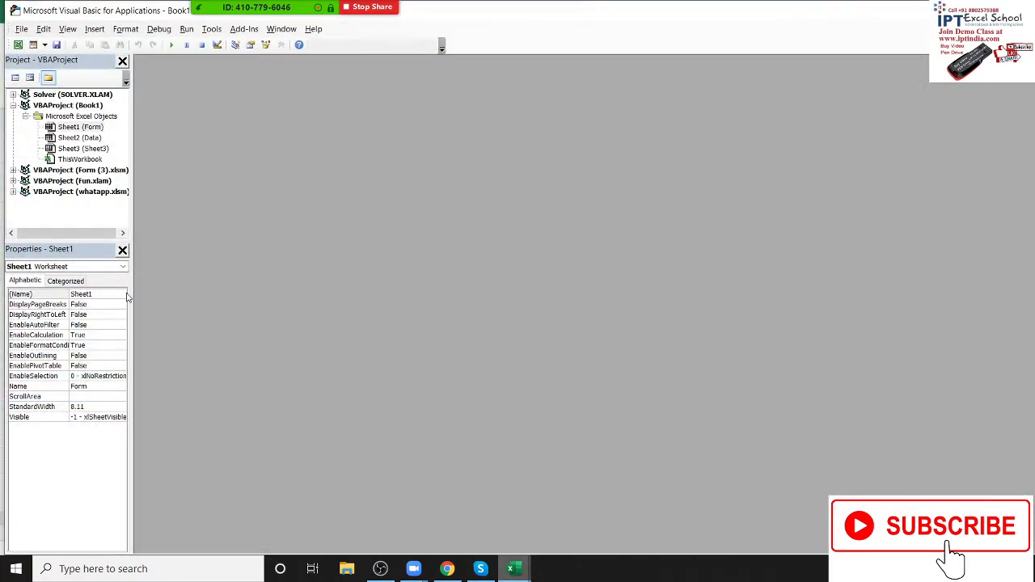
click(13, 105)
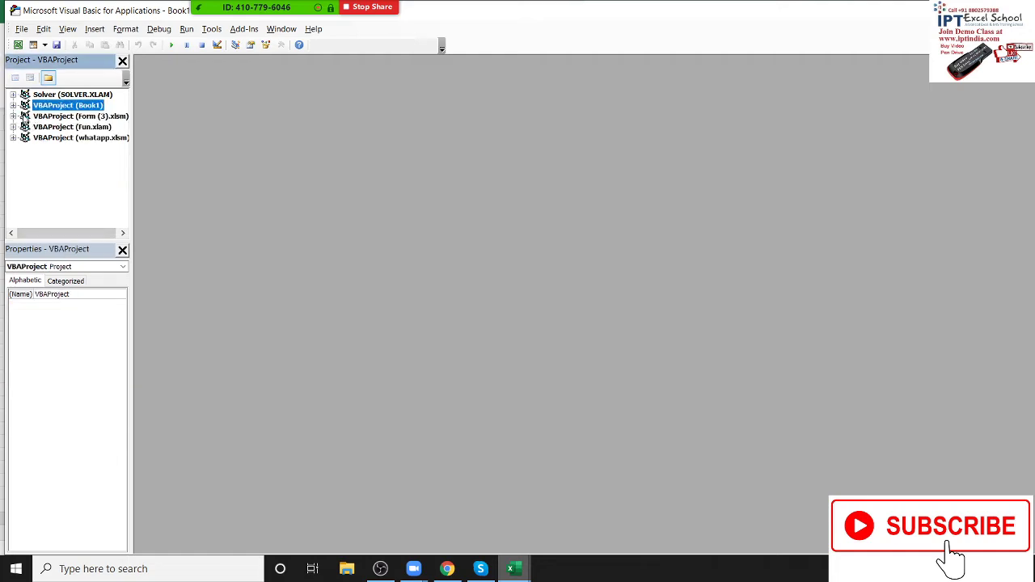
click(13, 105)
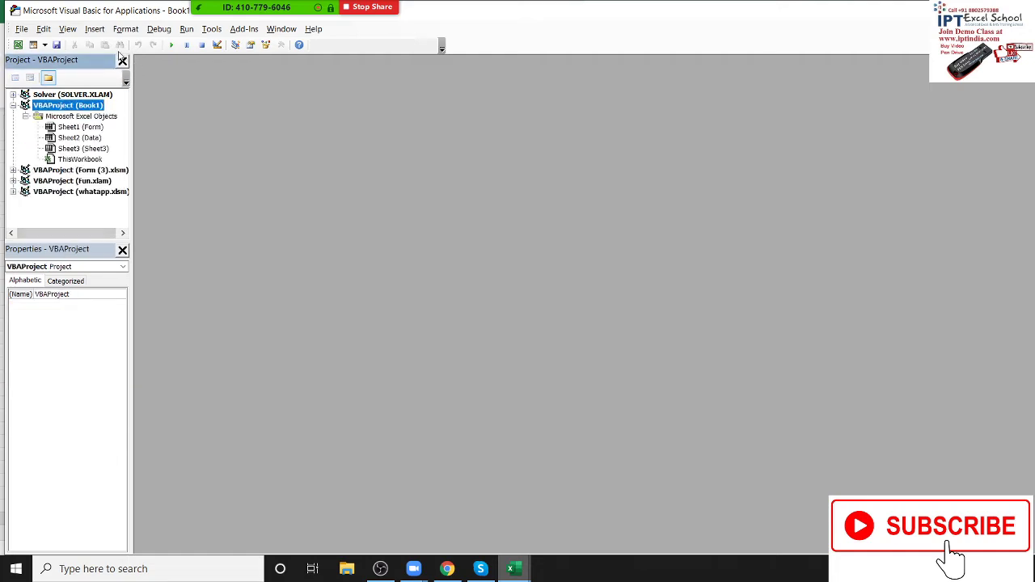
click(94, 28)
Step: Insert Module1 and declare the procedure Sub send()
click(113, 73)
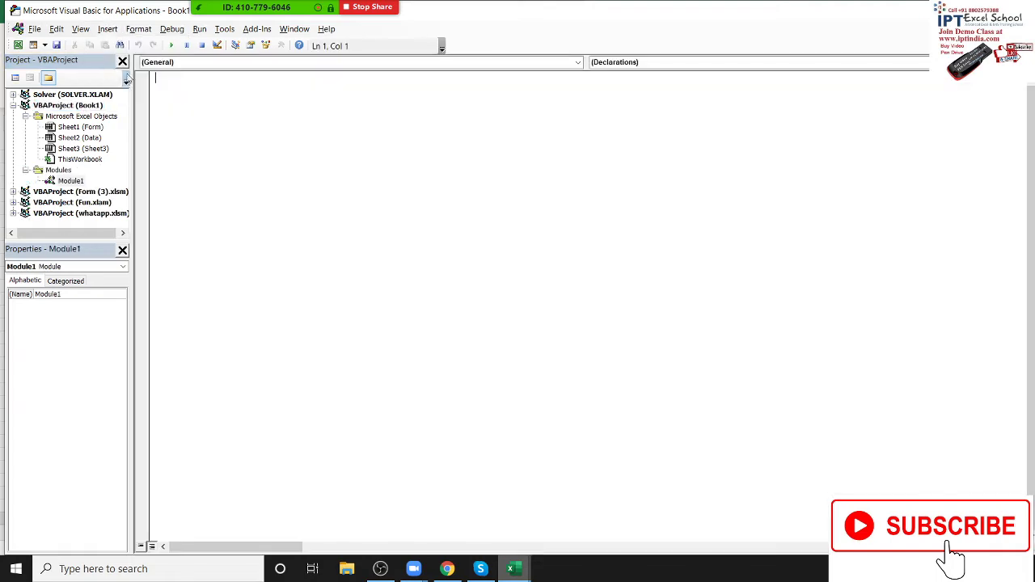
text(sub )
text(sen)
text(()
key(Return)
key(Return)
key(Return)
key(Return)
key(Return)
key(Up)
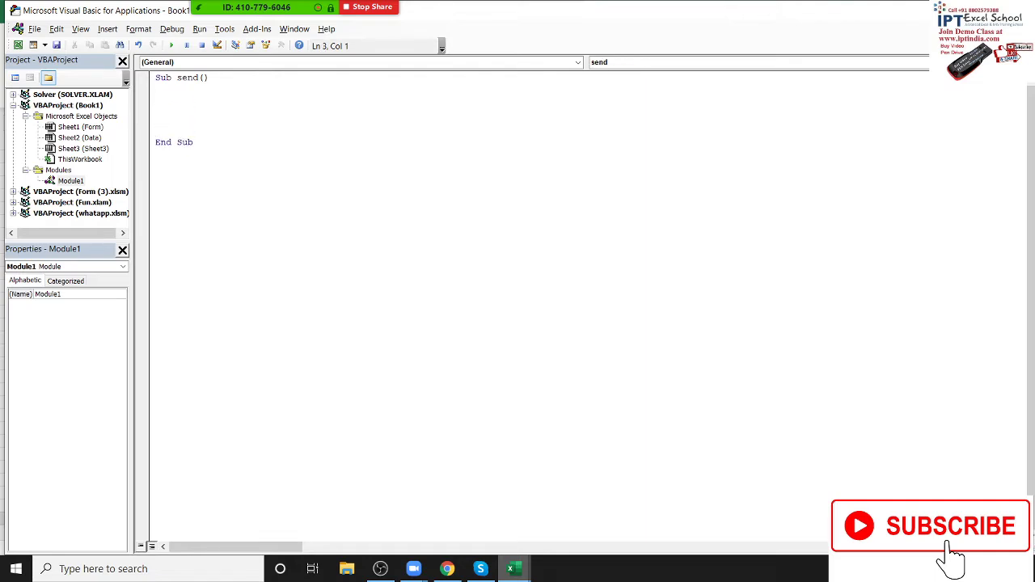
Step: Write ID = Application.WorksheetFunction.Max(Sheets("Data").Range("A:A")) as the macro's first line
text(appl)
text(ic)
text(ation.)
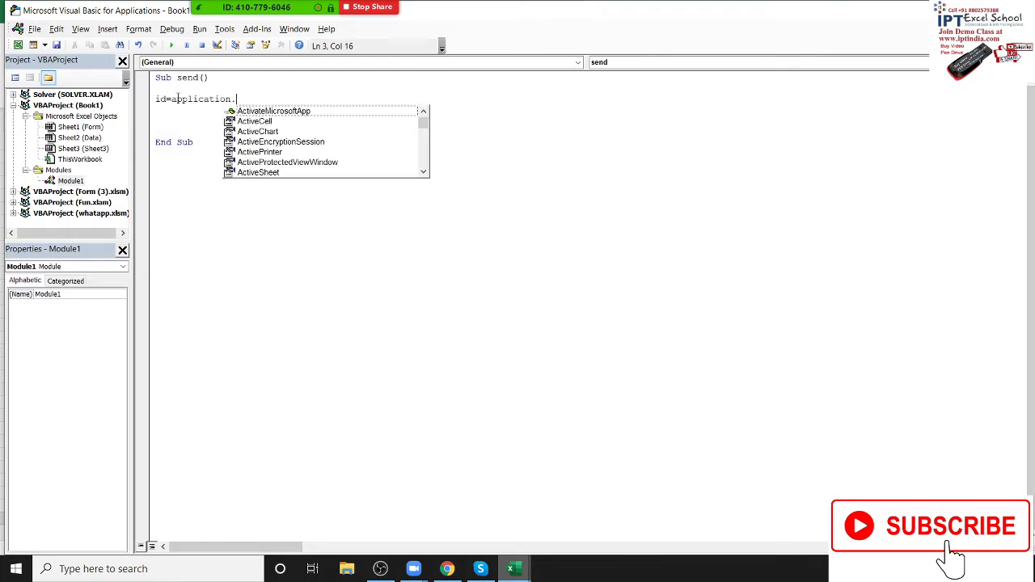
text(wo)
key(Down)
key(Tab)
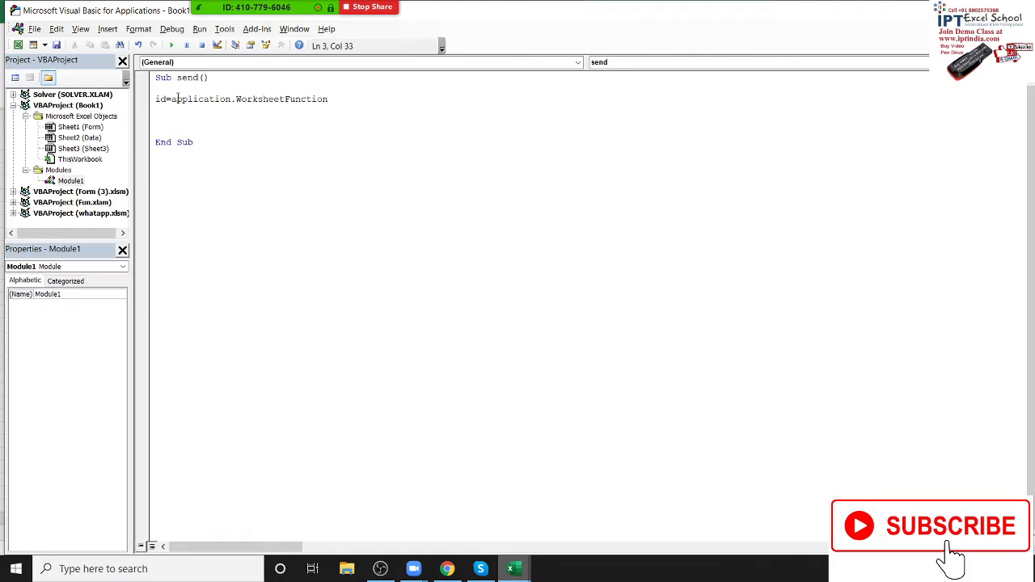
text(.max)
key(Tab)
text(()
text(heets)
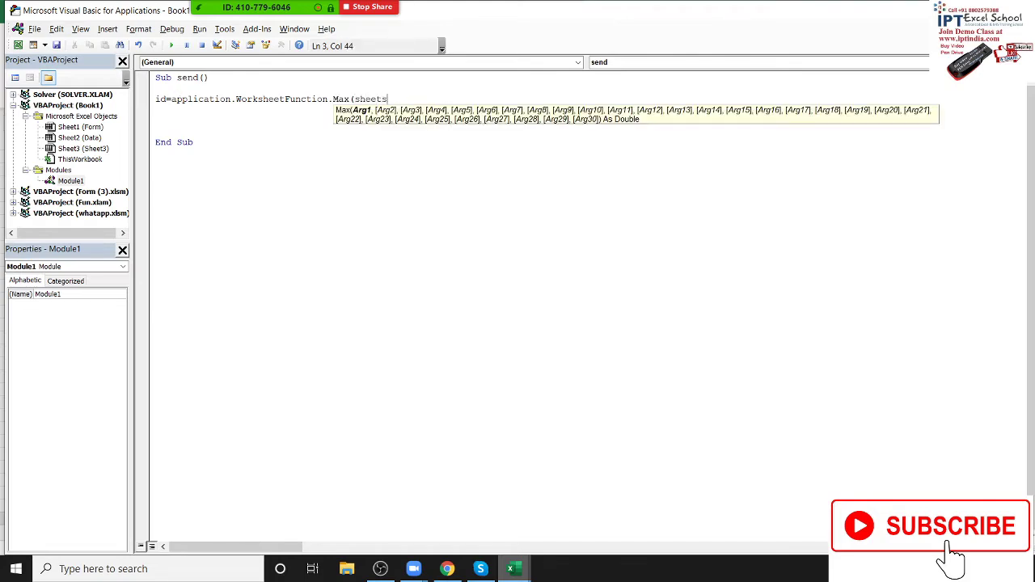
text(("Dat)
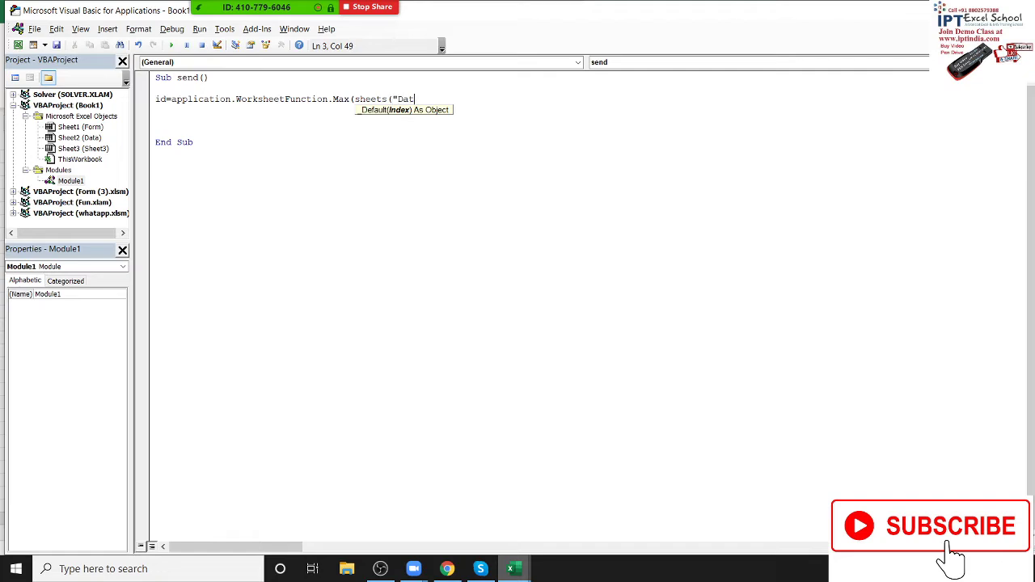
text(a)
text().ra)
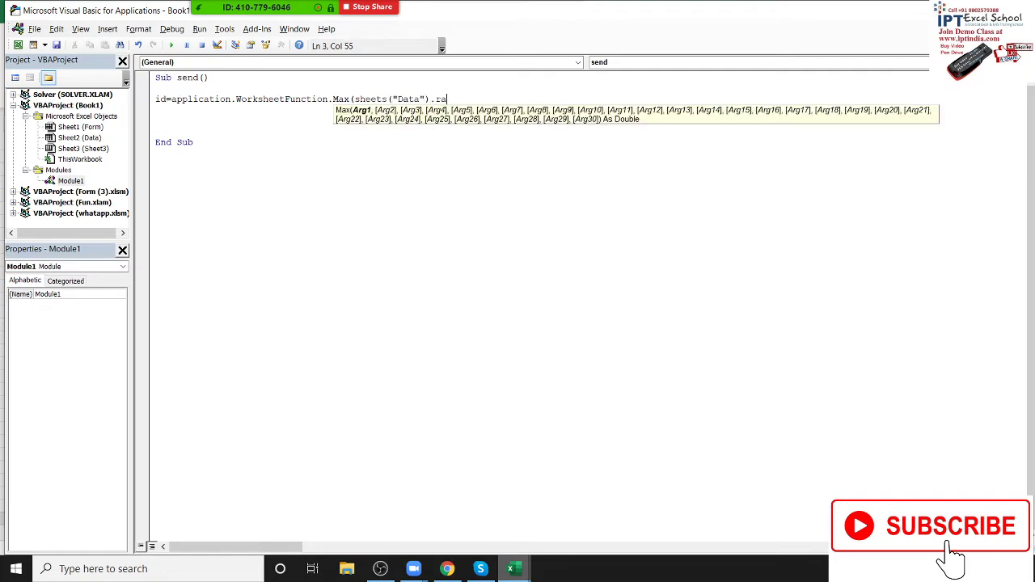
text(("A:A)
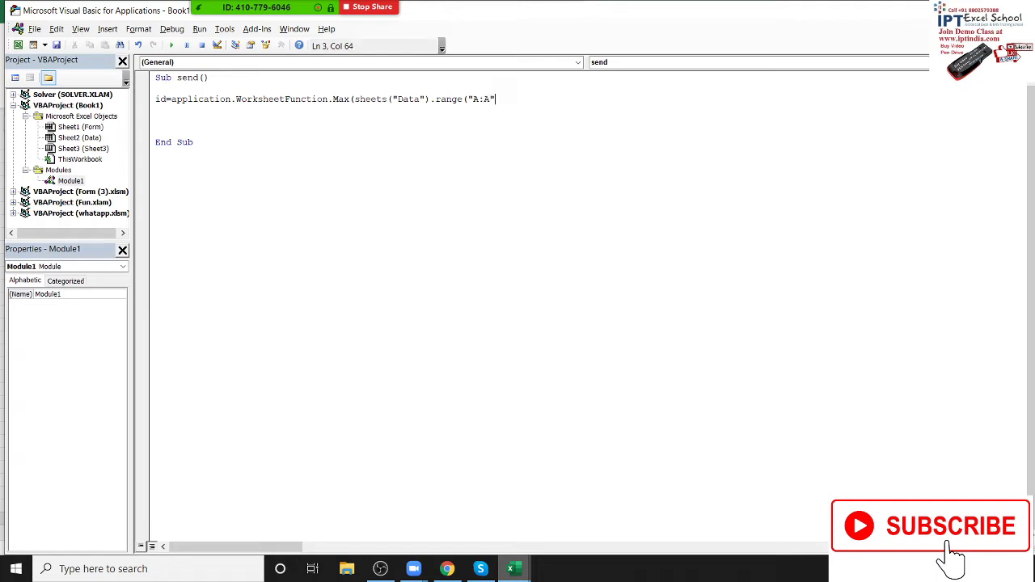
text()))
key(Return)
key(Return)
text(range)
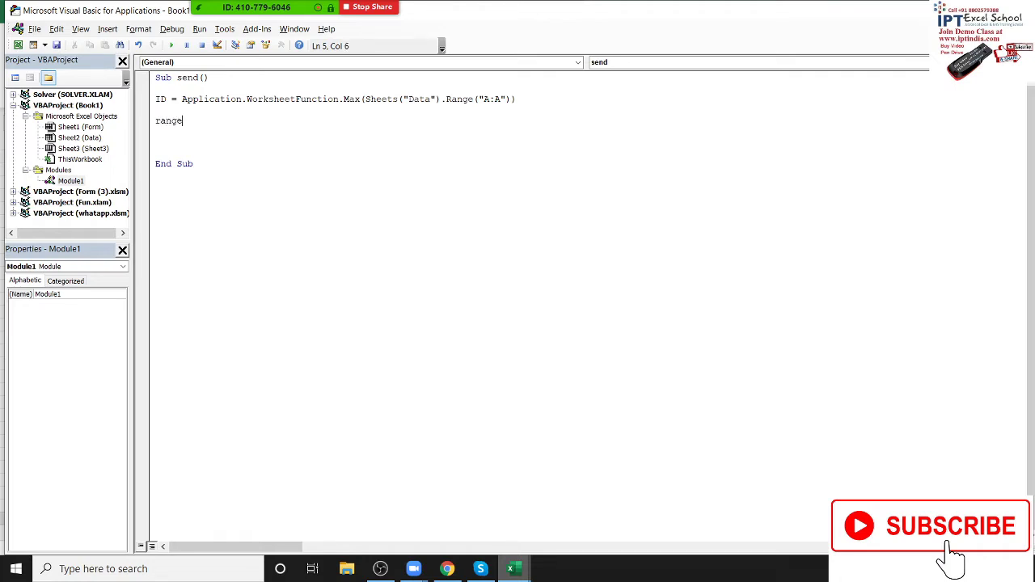
Step: Write Range("A65000").End(xlUp).Offset(1, 0).Value = ID + 1, then begin a new Sheets("Data") line
text(("A)
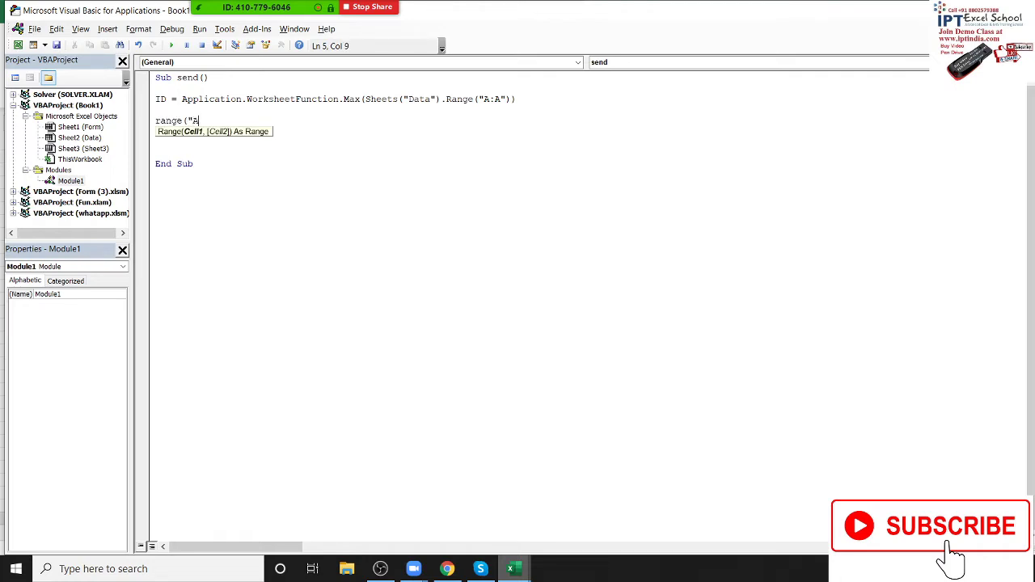
text(65000")
text().e)
text(()
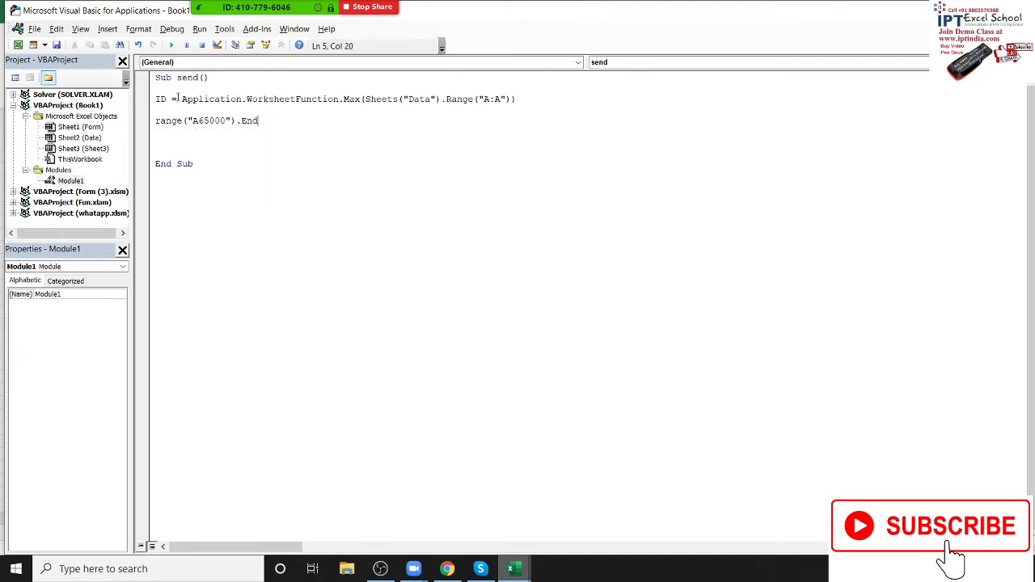
key(Down)
key(Down)
key(Down)
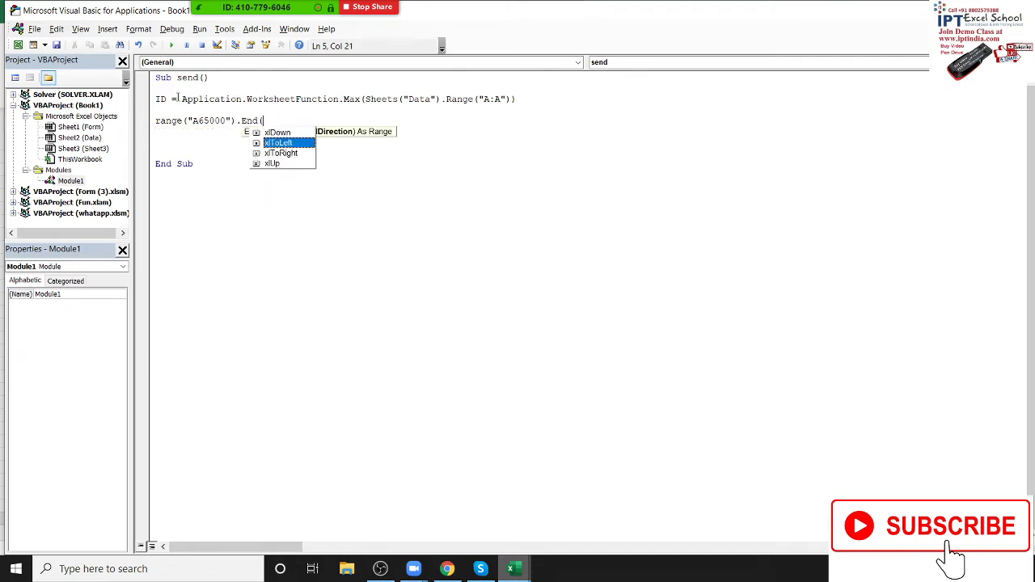
key(Down)
key(Tab)
text().)
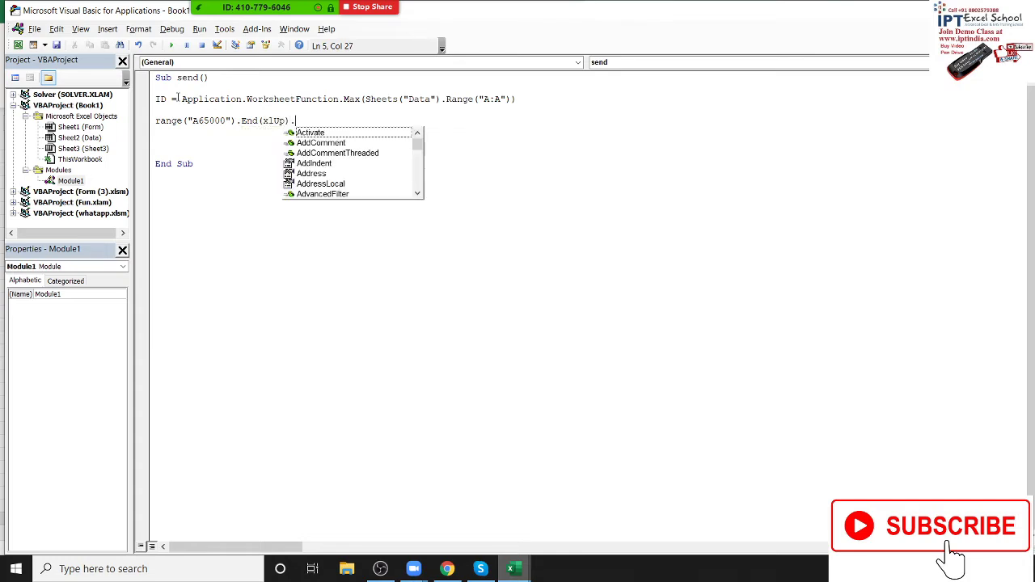
text(of)
key(Tab)
text(()
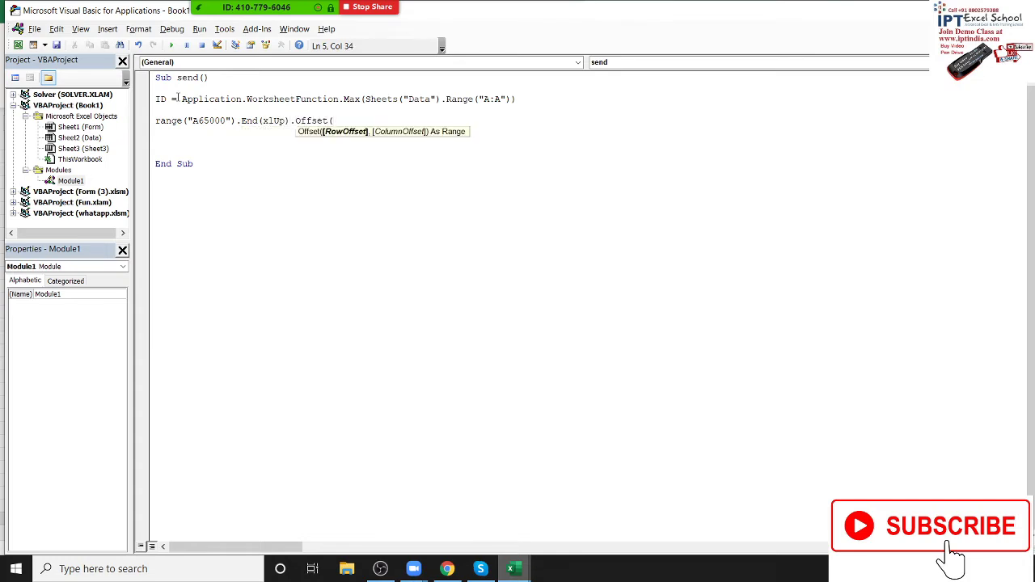
text(1, 0)
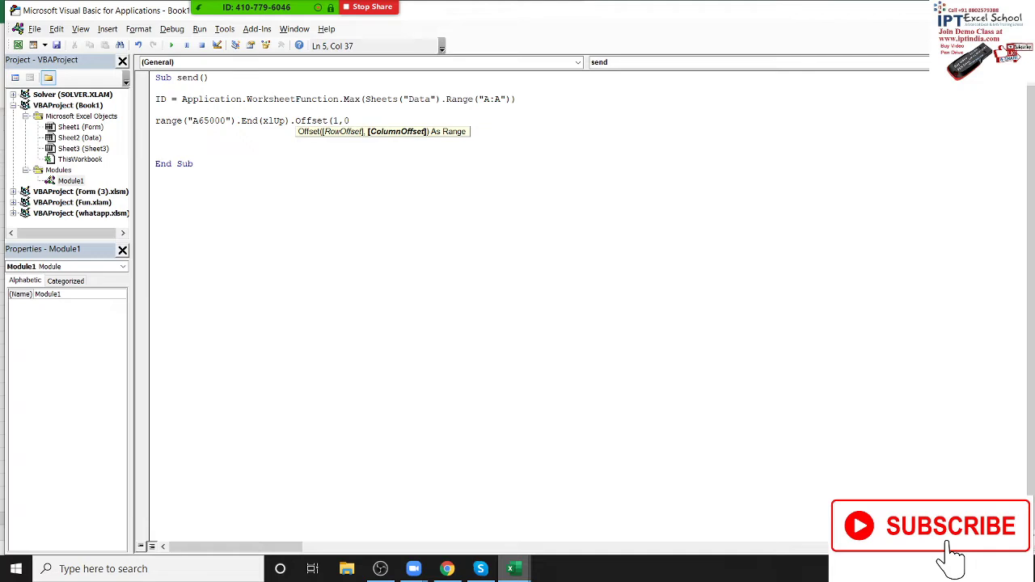
text().V)
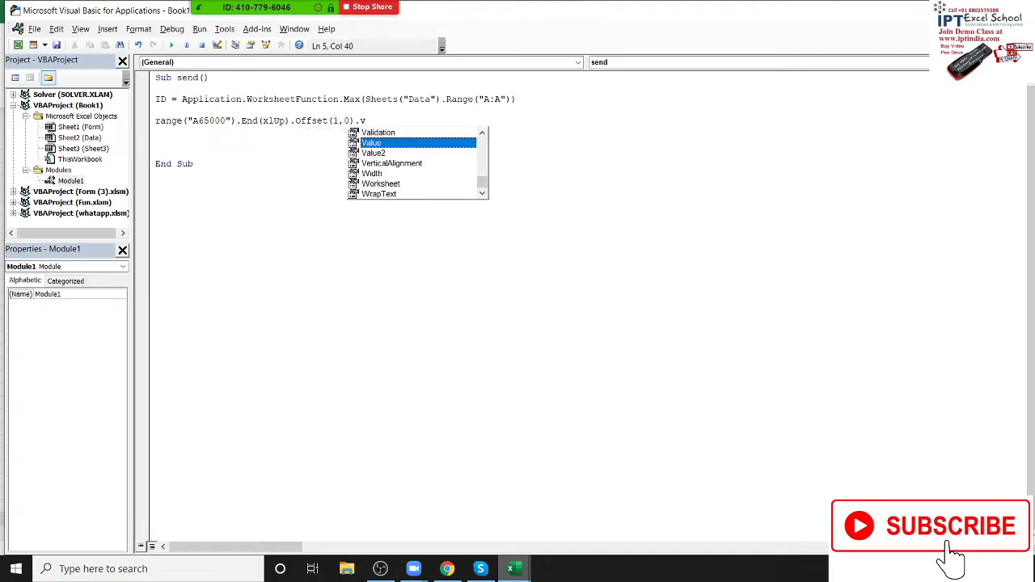
text(alue = ID + 1)
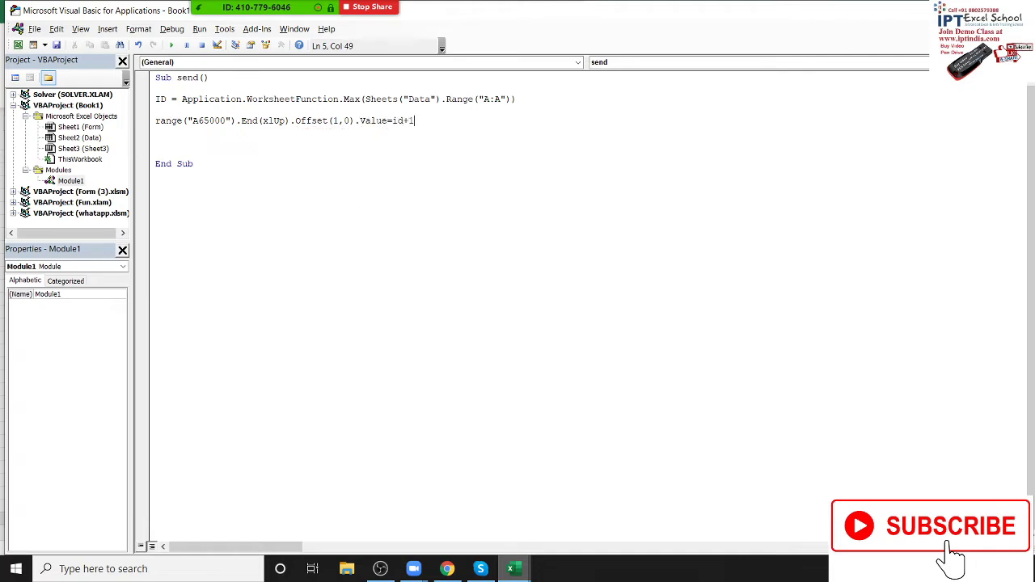
key(Return)
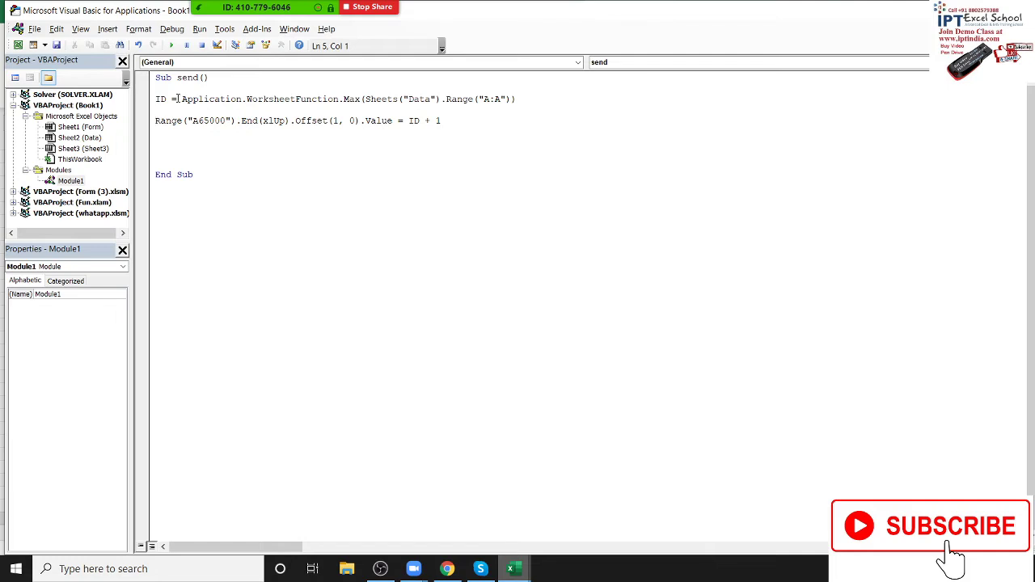
text(sheets()
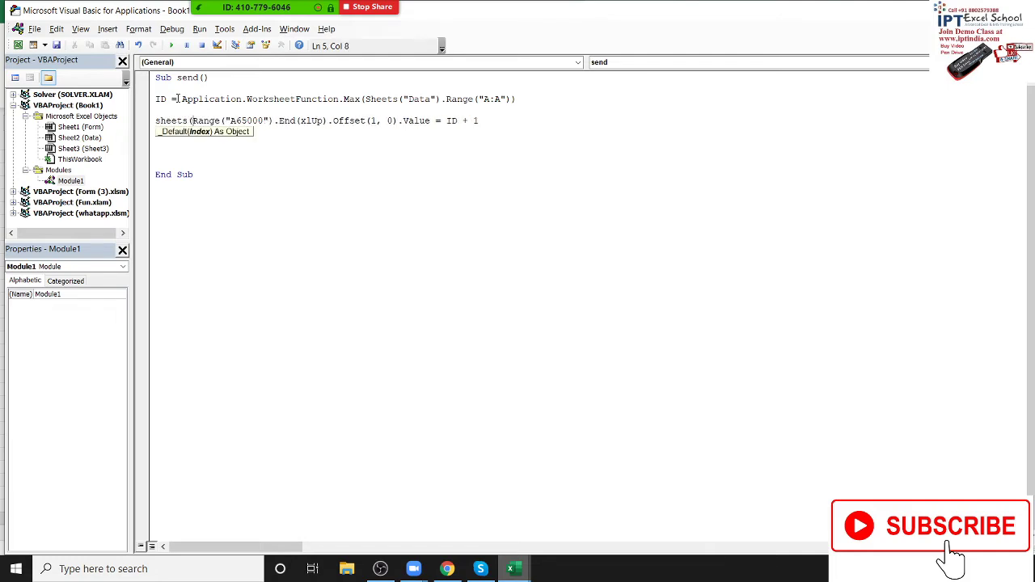
text("Data")
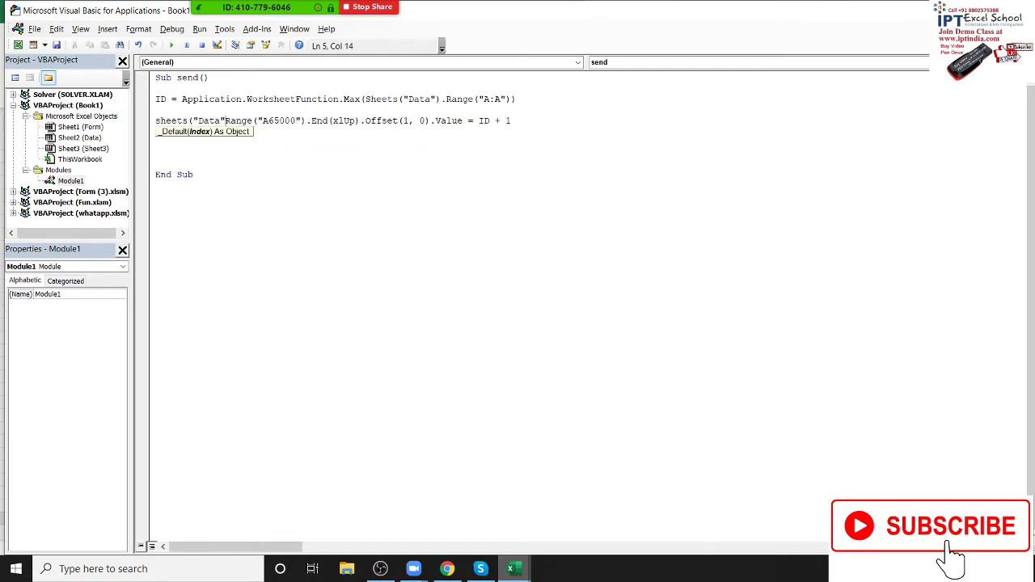
text().)
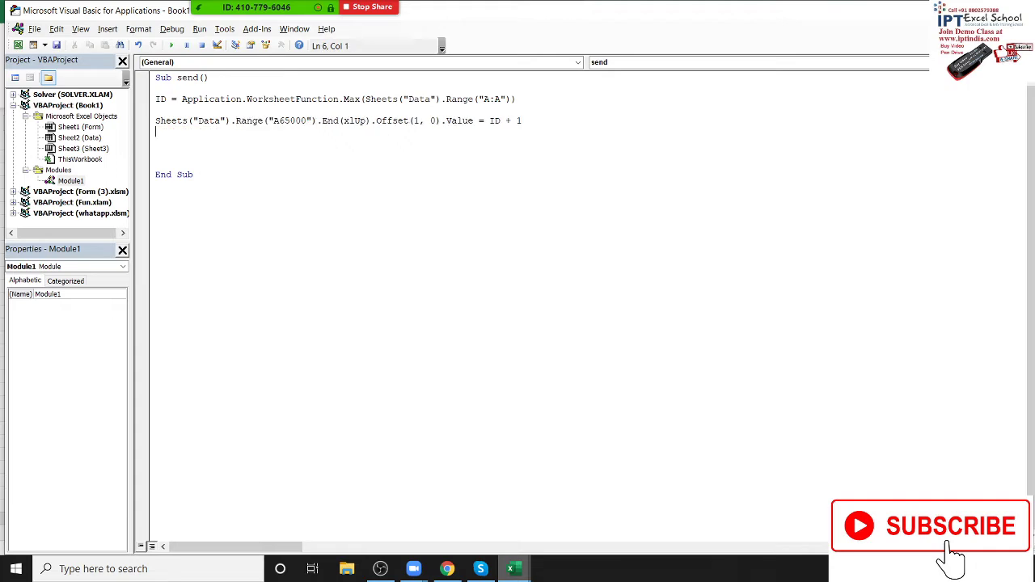
Step: Duplicate the ID line, changing it to Offset(0, 1) with the value Date
key(Up)
drag(156, 121, 162, 144)
key(ctrl+c)
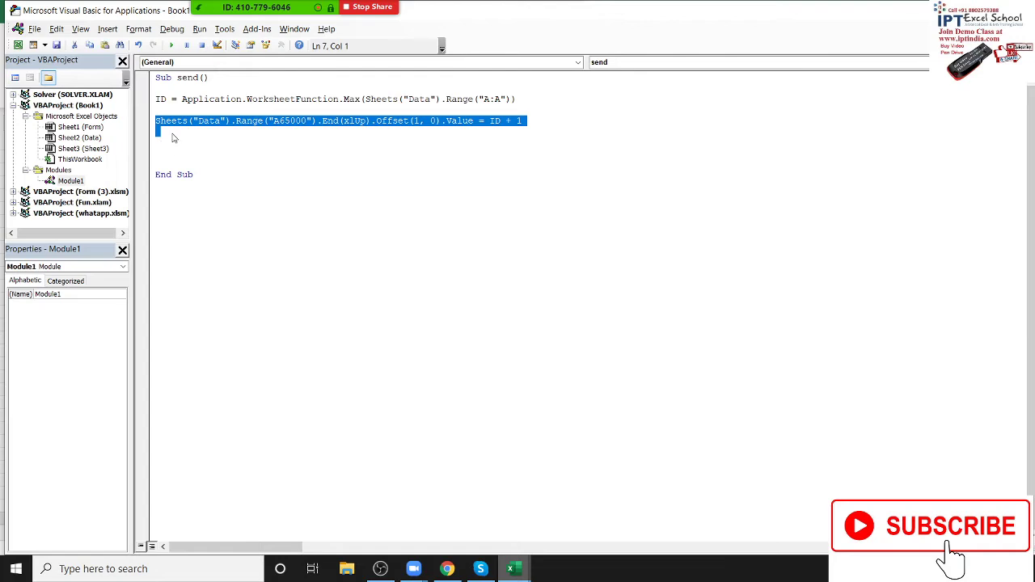
click(172, 136)
key(ctrl+v)
double_click(414, 133)
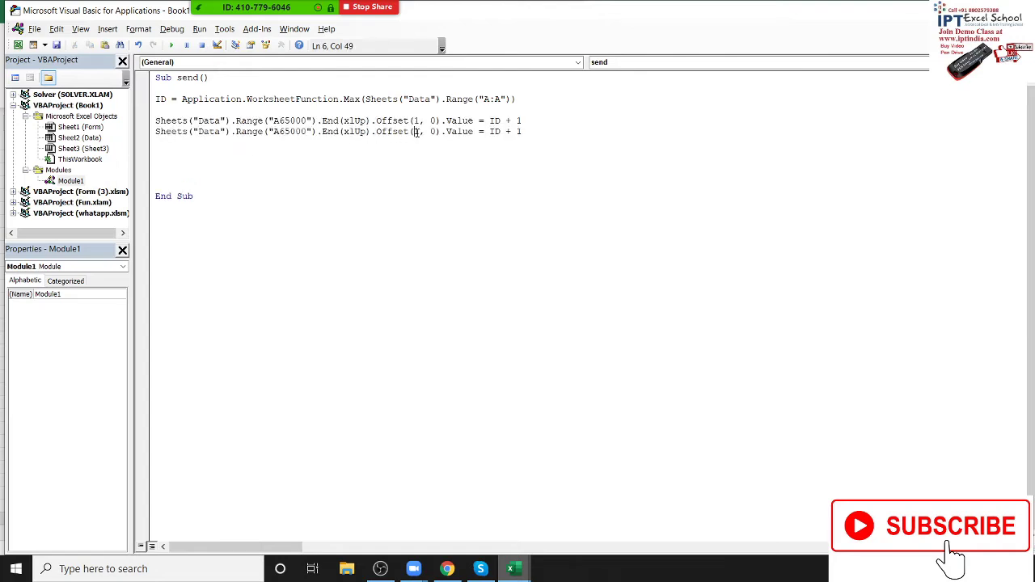
text(0)
key(Delete)
text(1)
key(ctrl+End)
drag(489, 132, 561, 139)
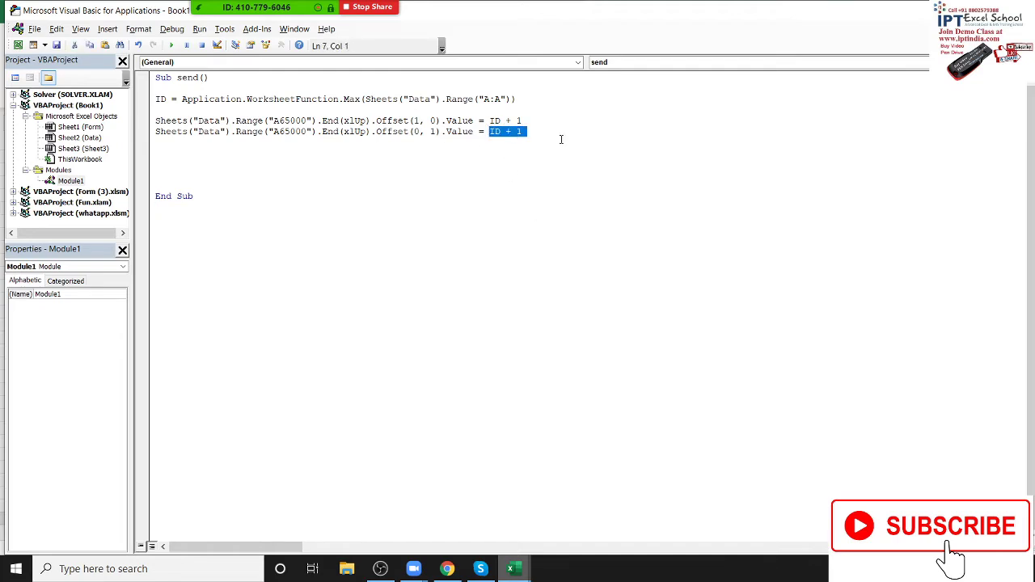
text(datew)
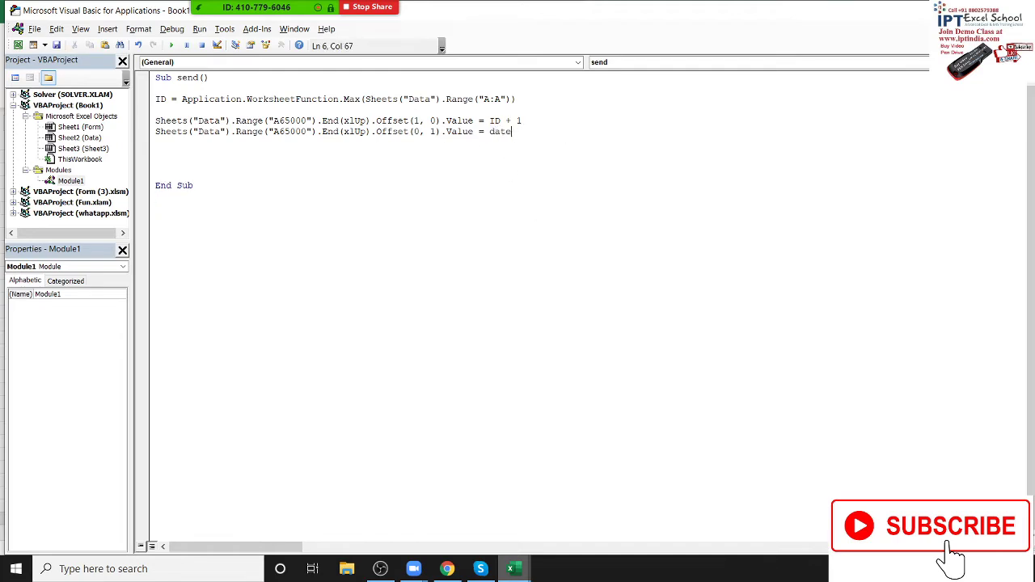
key(Return)
Step: Duplicate the Date line and change its column offset to 2
key(shift+Up)
key(ctrl+c)
key(ctrl+v)
key(ctrl+v)
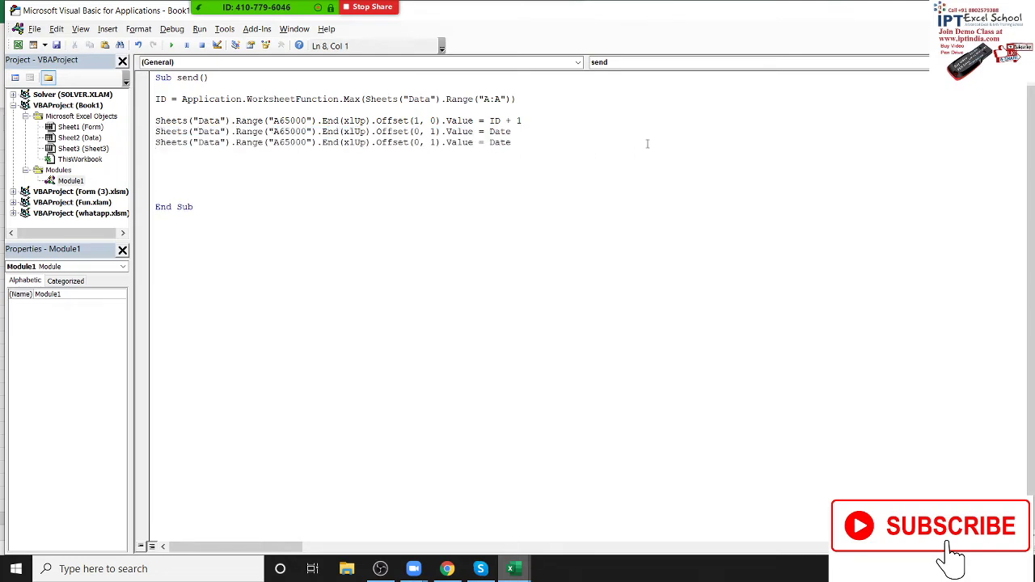
click(435, 144)
key(BackSpace)
text(2)
Step: Merge the yellow Name cells B8:E8 on the Form sheet into a single cell B8
drag(489, 143, 527, 144)
key(alt+F11)
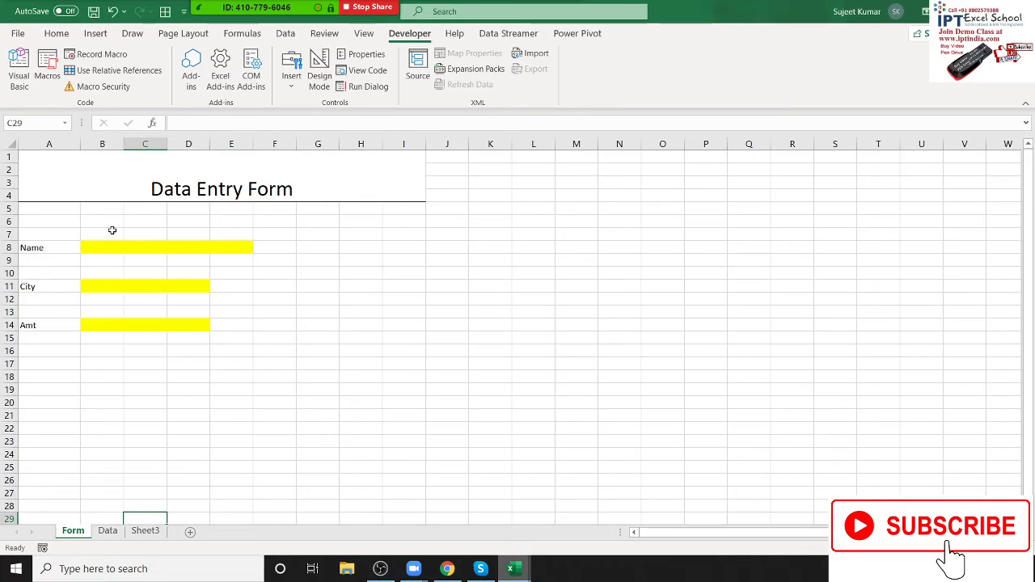
click(102, 248)
click(163, 245)
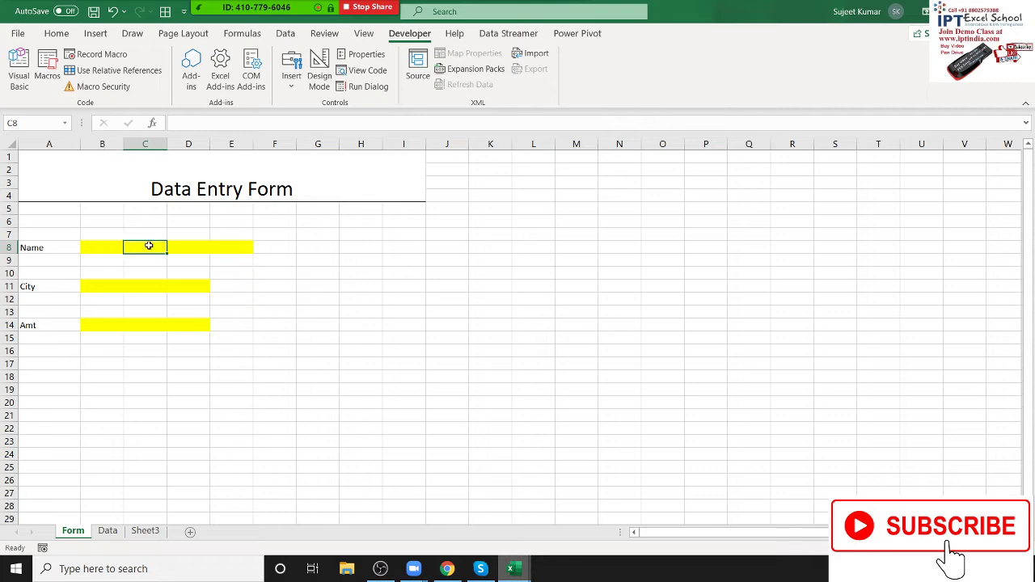
click(100, 248)
mouse_move(101, 248)
mouse_down()
mouse_move(228, 231)
mouse_move(228, 246)
mouse_up()
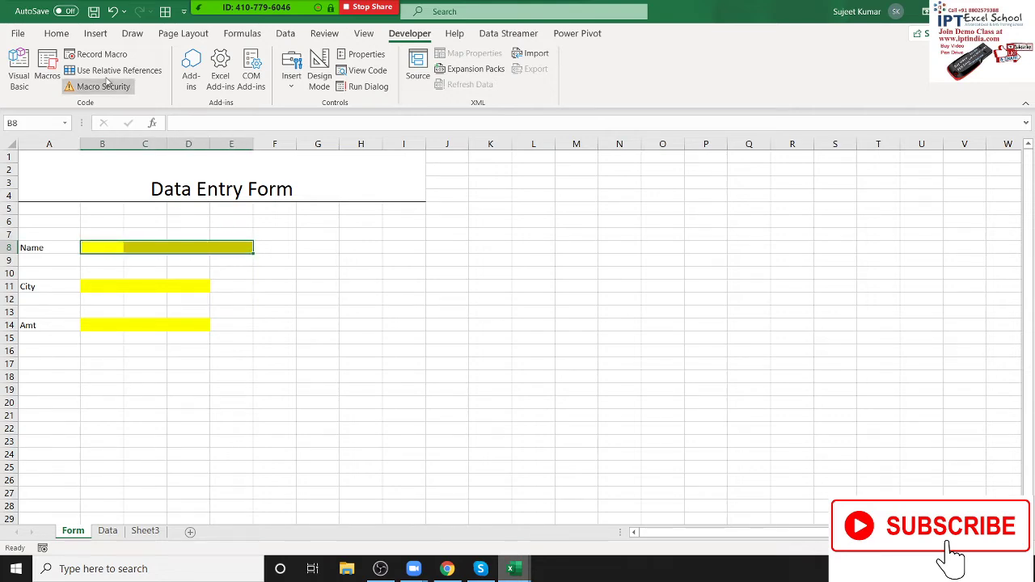
click(56, 33)
click(397, 81)
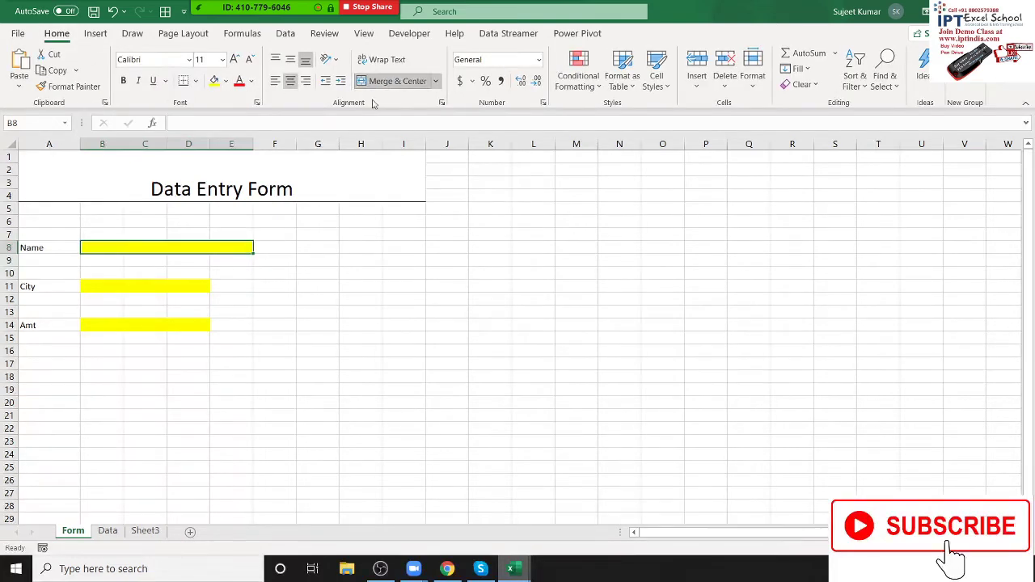
drag(188, 260, 195, 272)
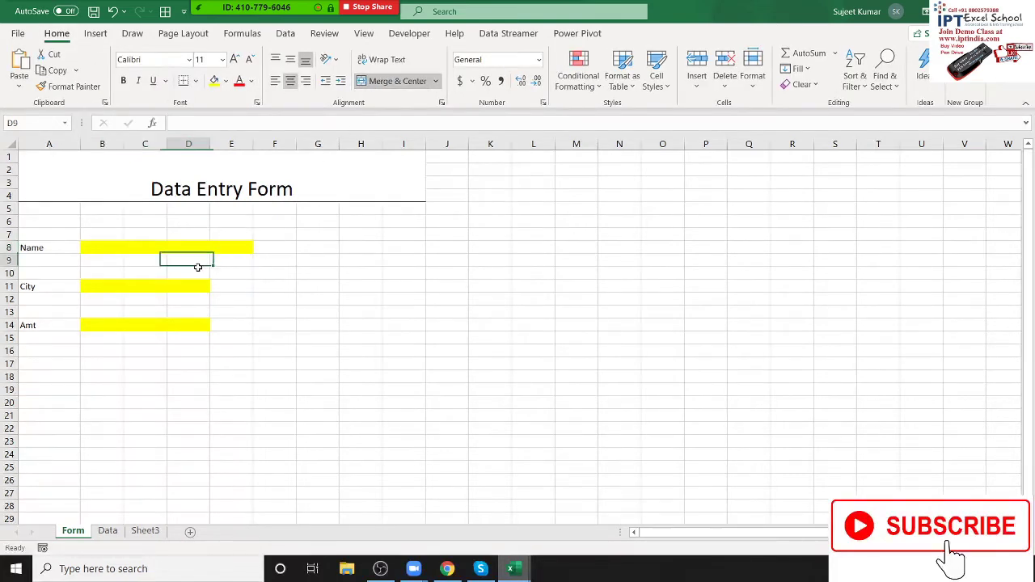
click(104, 247)
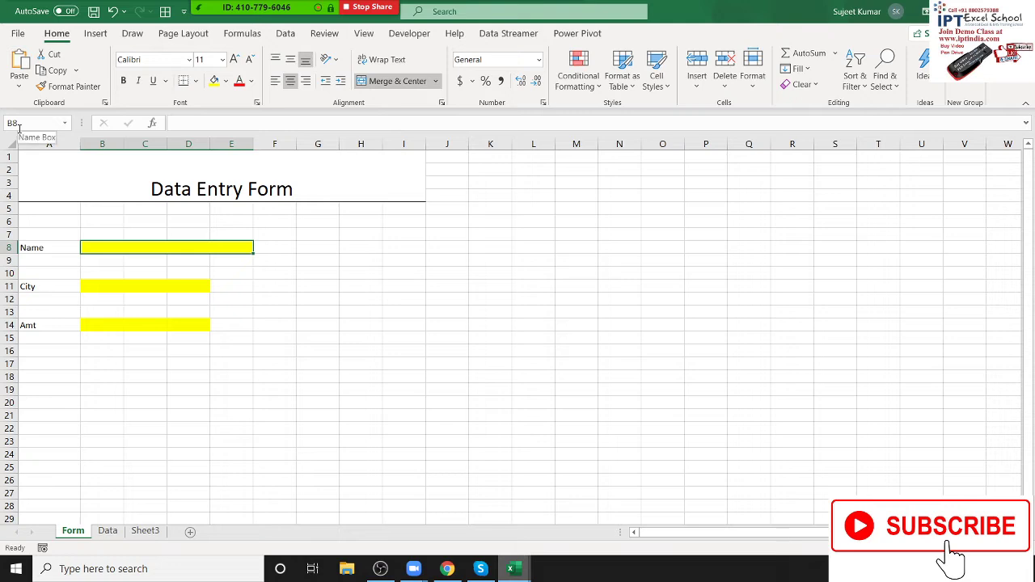
key(alt+F11)
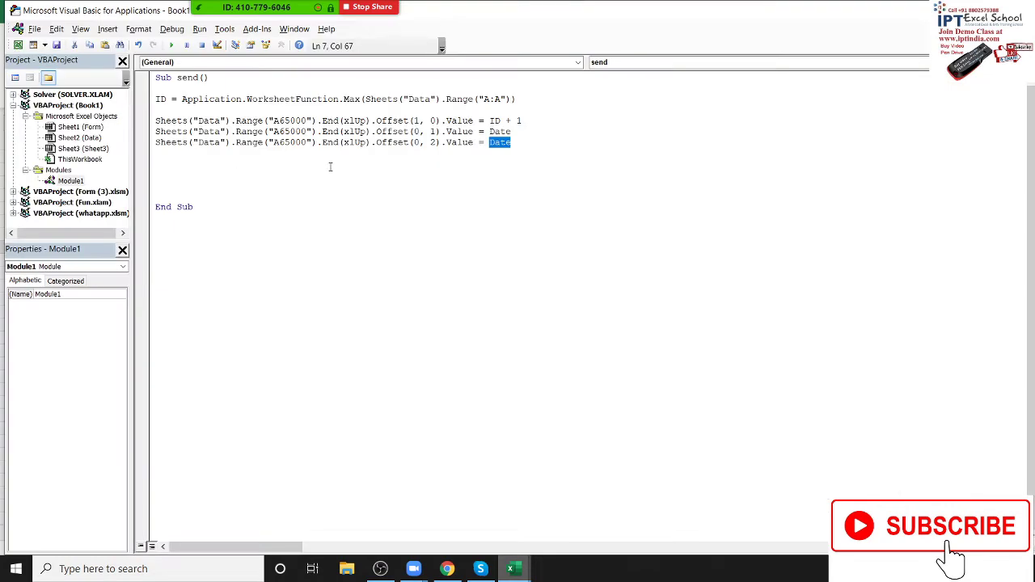
Step: Replace Date on the Offset(0, 2) line with Sheets("Form").Range("B8").Value
text(range)
text(("B)
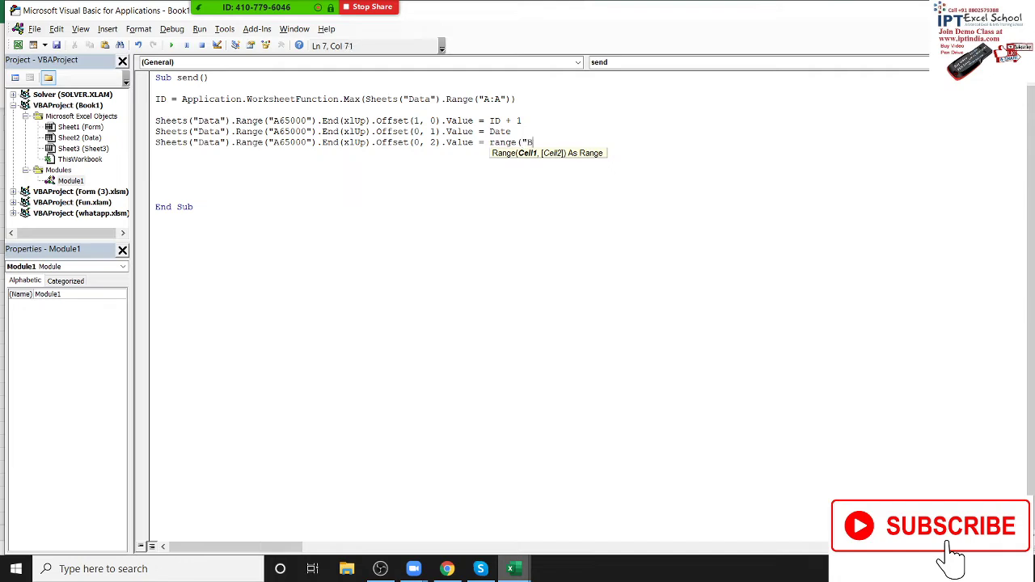
text(8").v)
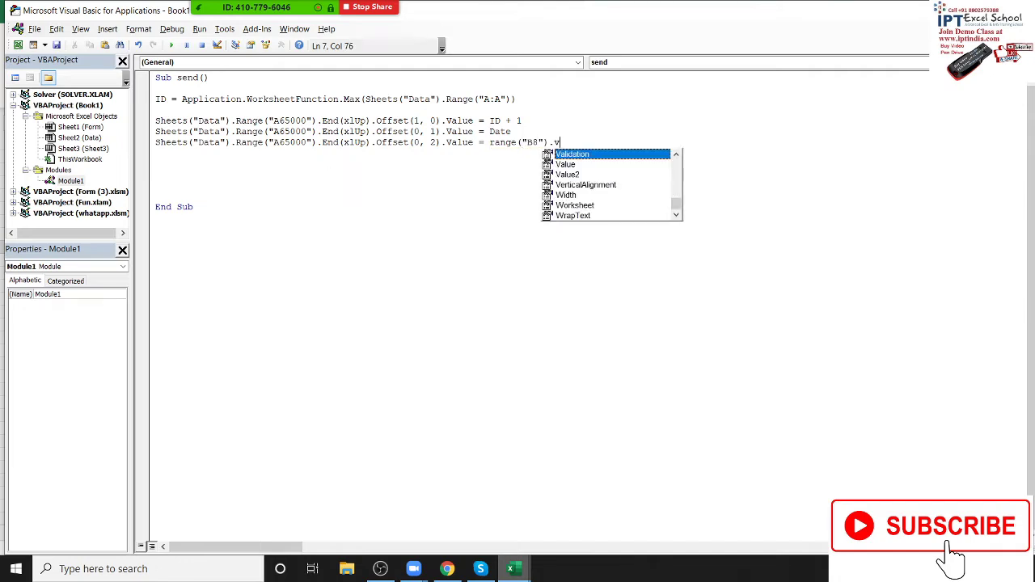
key(Down)
key(Return)
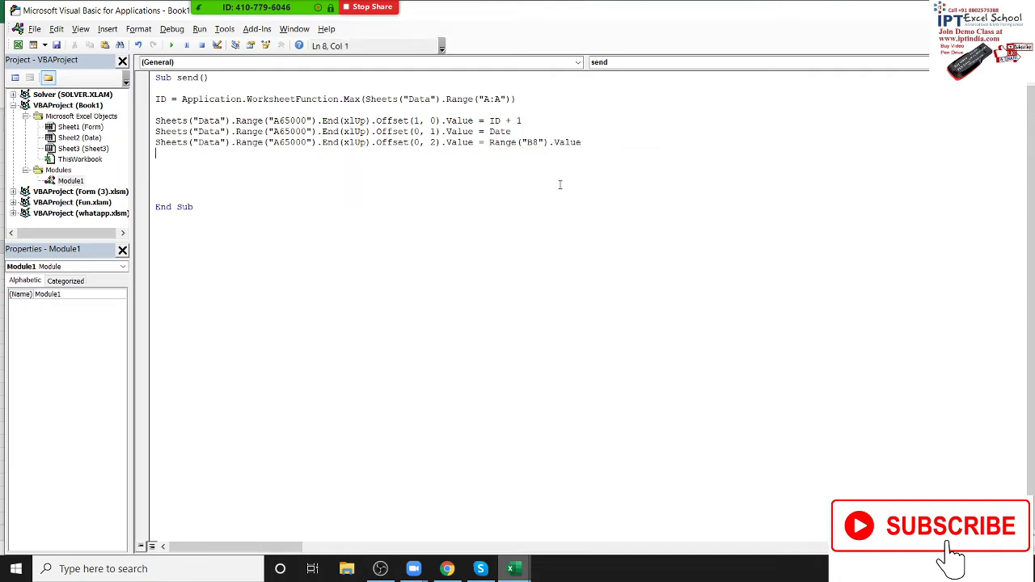
click(493, 144)
text(sheets)
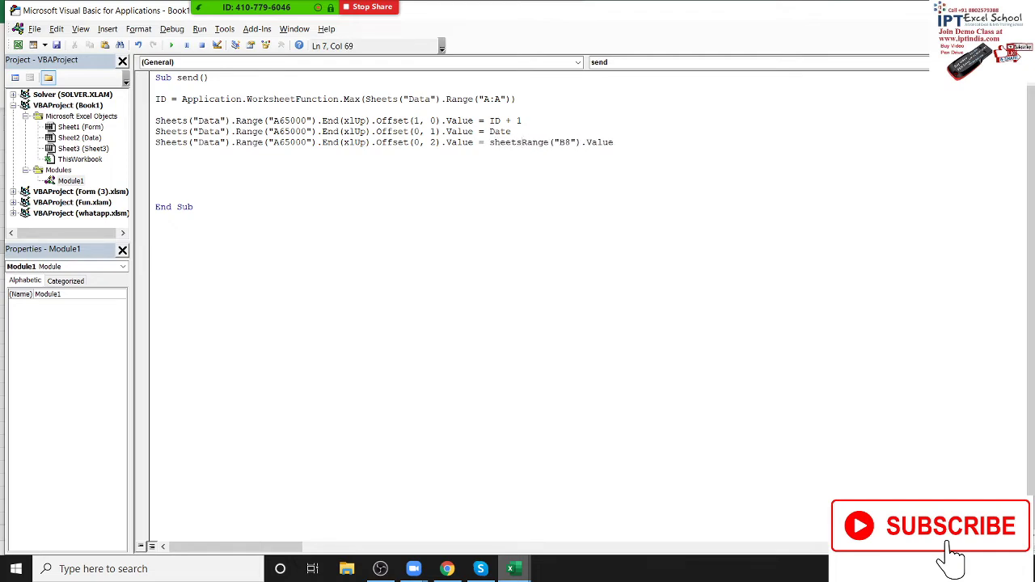
text(("Fo)
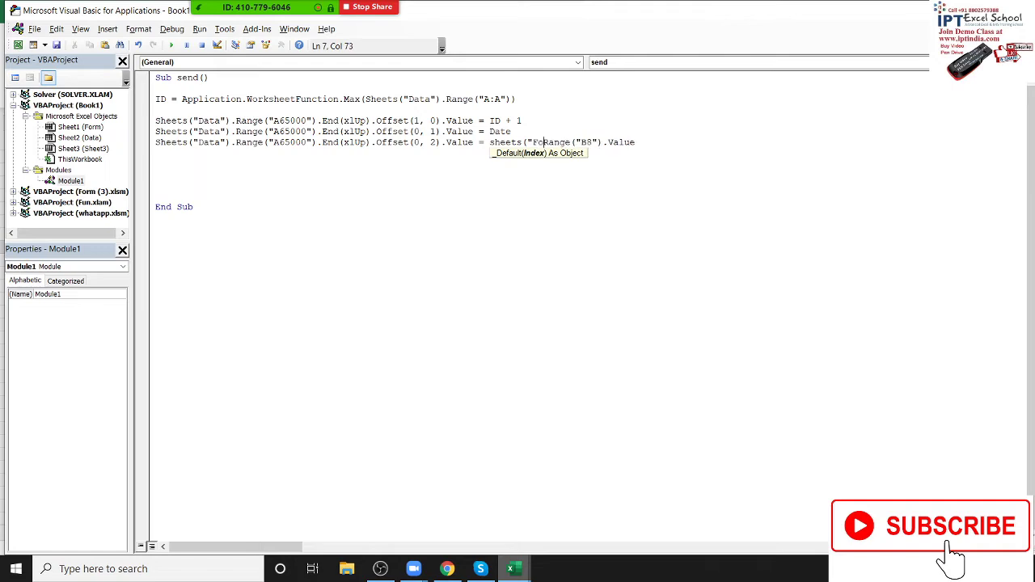
text(rm)
text(").)
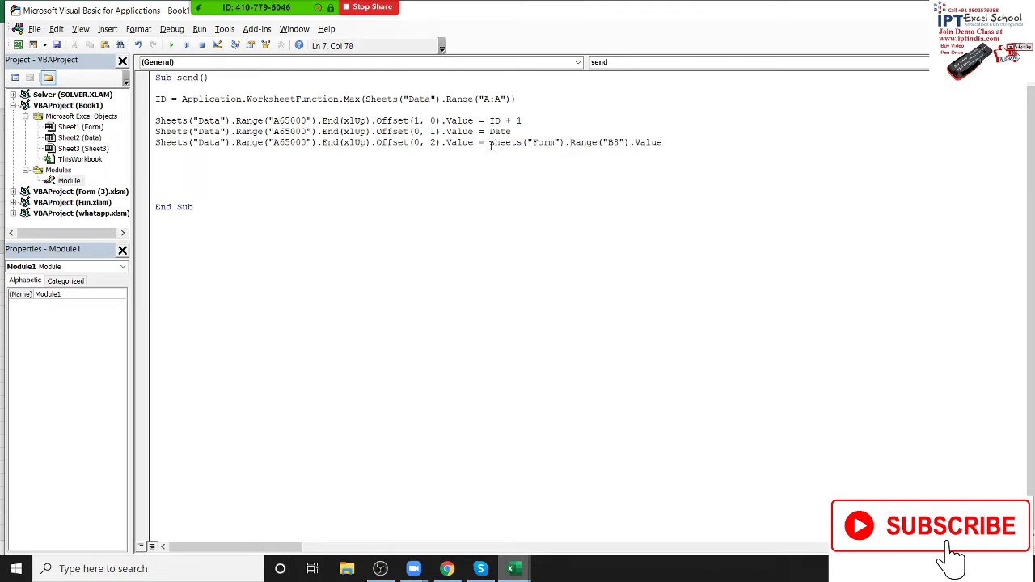
Step: Copy the B8 line and paste two duplicates of it below
click(472, 167)
click(155, 144)
key(shift+Down)
key(ctrl+c)
key(ctrl+v)
key(ctrl+v)
key(ctrl+v)
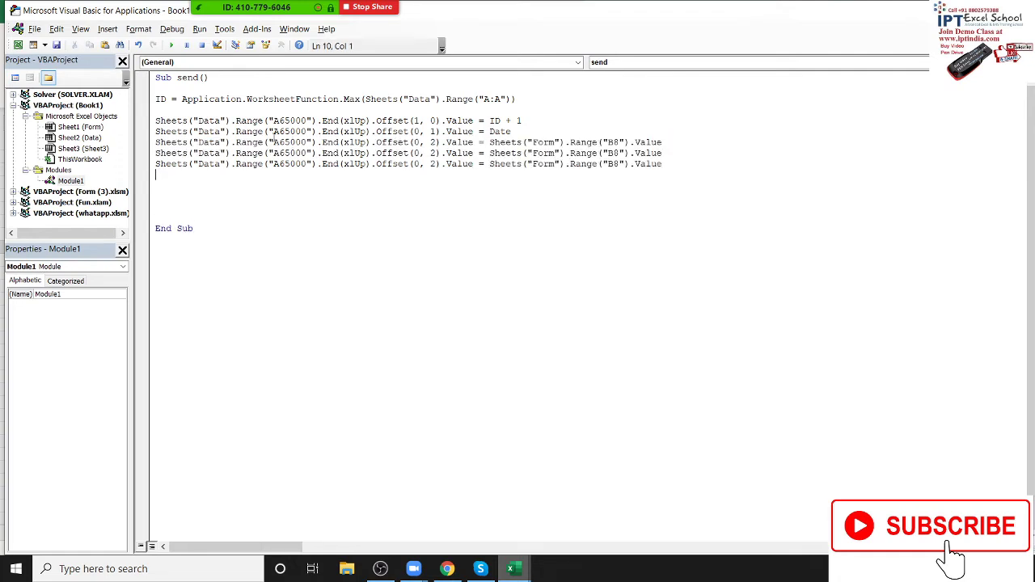
Step: Change the two copied lines' column offsets to 3 and 4
click(432, 153)
key(Delete)
text(3)
key(BackSpace)
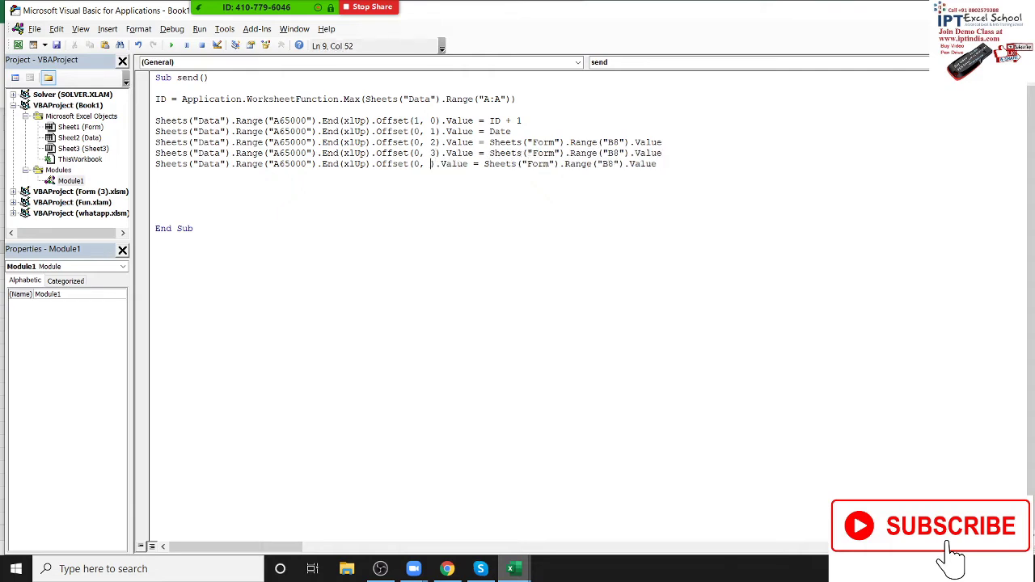
text(4)
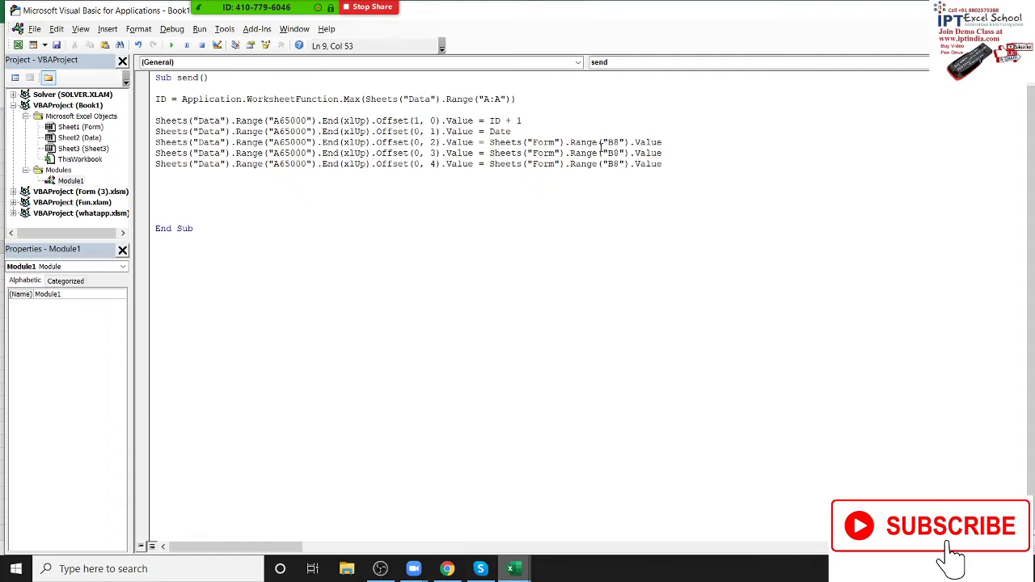
Step: Point the Offset(0, 3) line at the City cell B11
key(alt+F11)
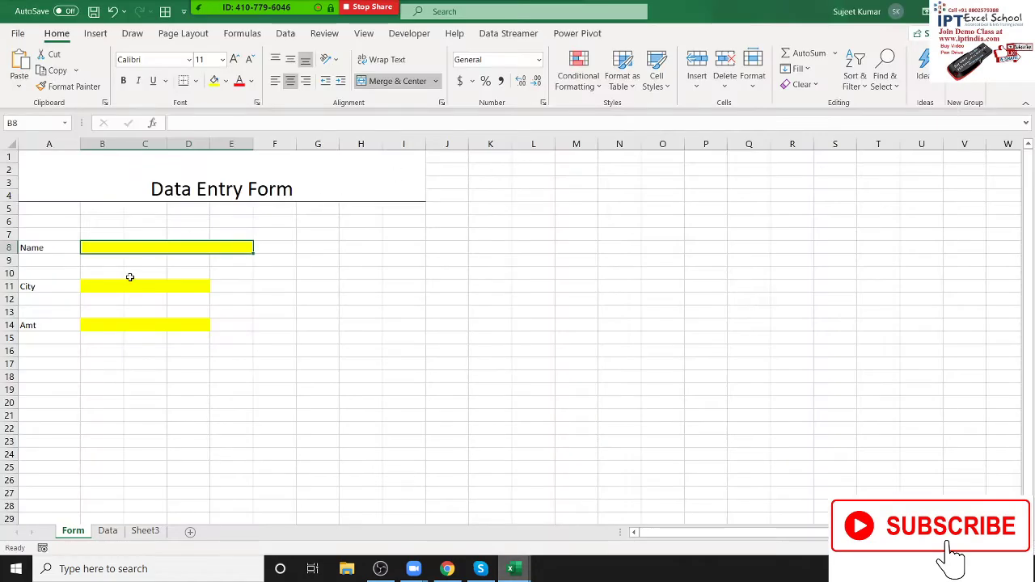
click(110, 286)
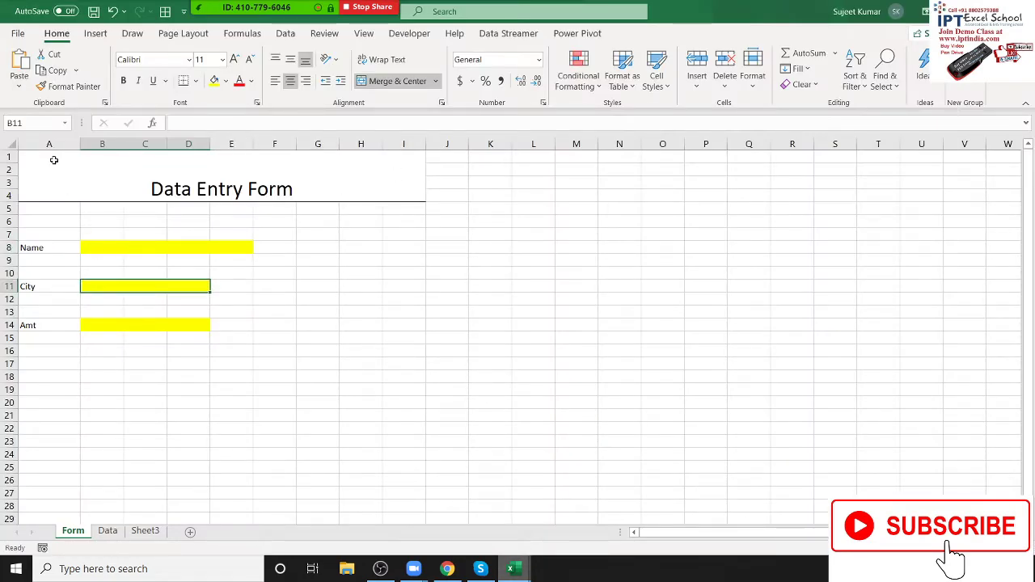
key(alt+F11)
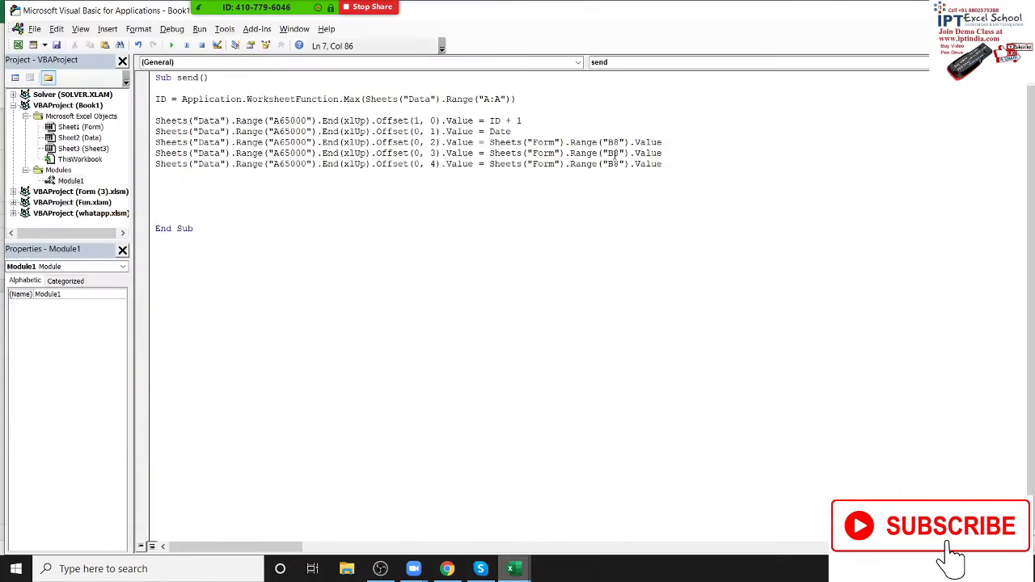
click(615, 153)
key(Delete)
text(11)
Step: Point the Offset(0, 4) line at the Amt cell B14
key(alt+F11)
click(117, 325)
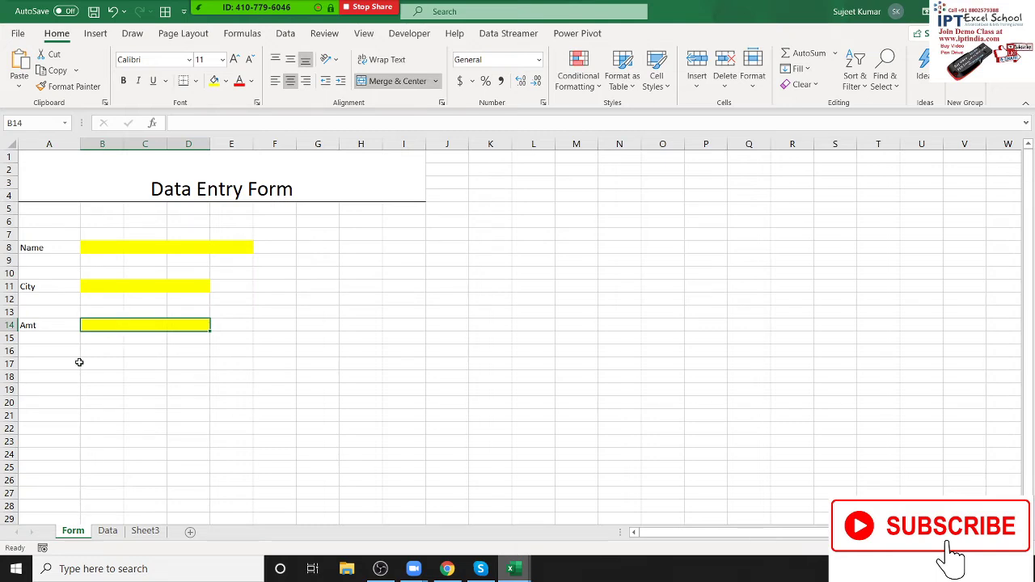
key(alt+F11)
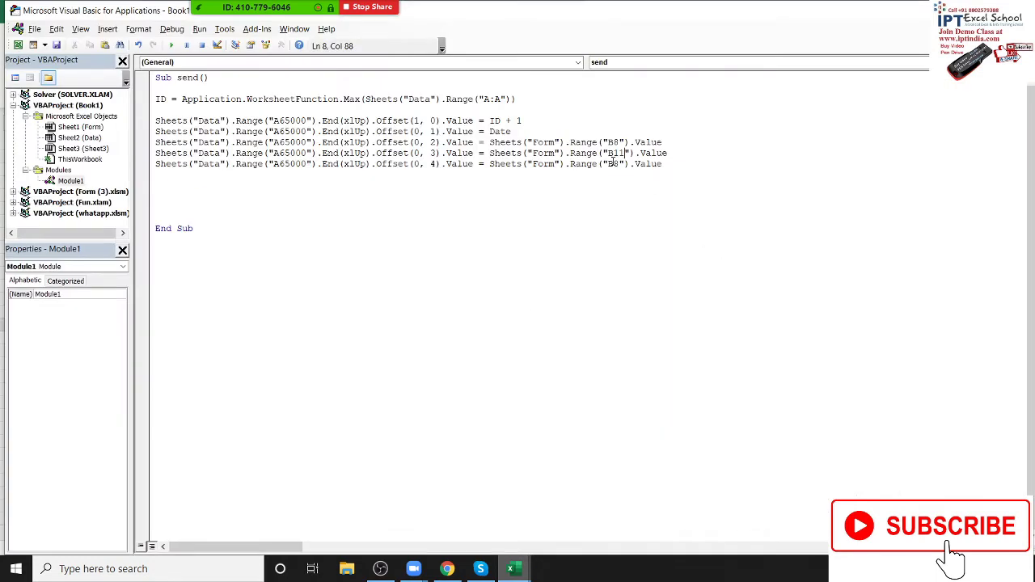
drag(615, 164, 623, 167)
text(14)
click(603, 199)
key(alt+F11)
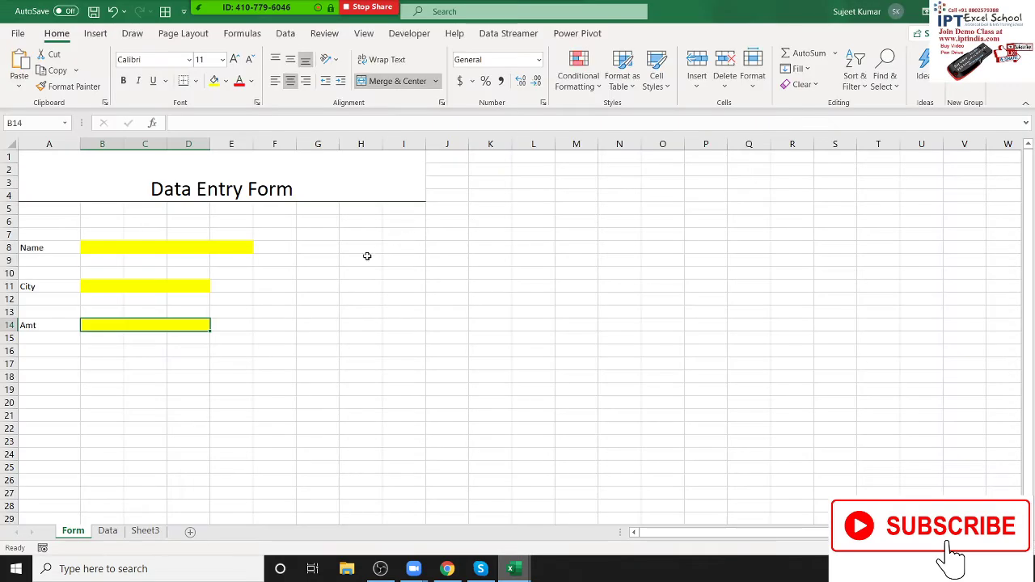
key(alt+F11)
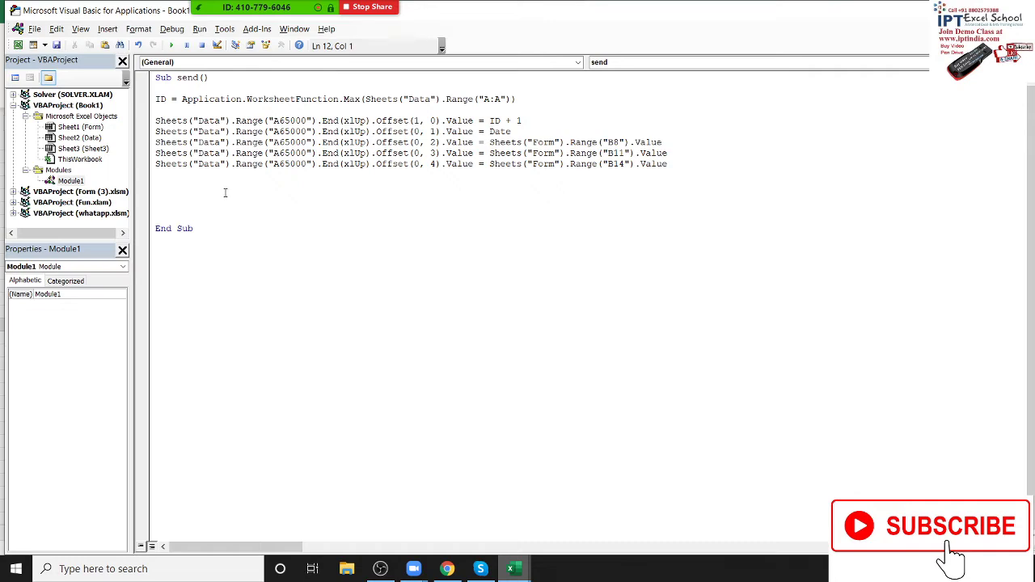
Step: Add a MsgBox "Data Saved" line to the send macro
text(msgb)
text(ox "Pl)
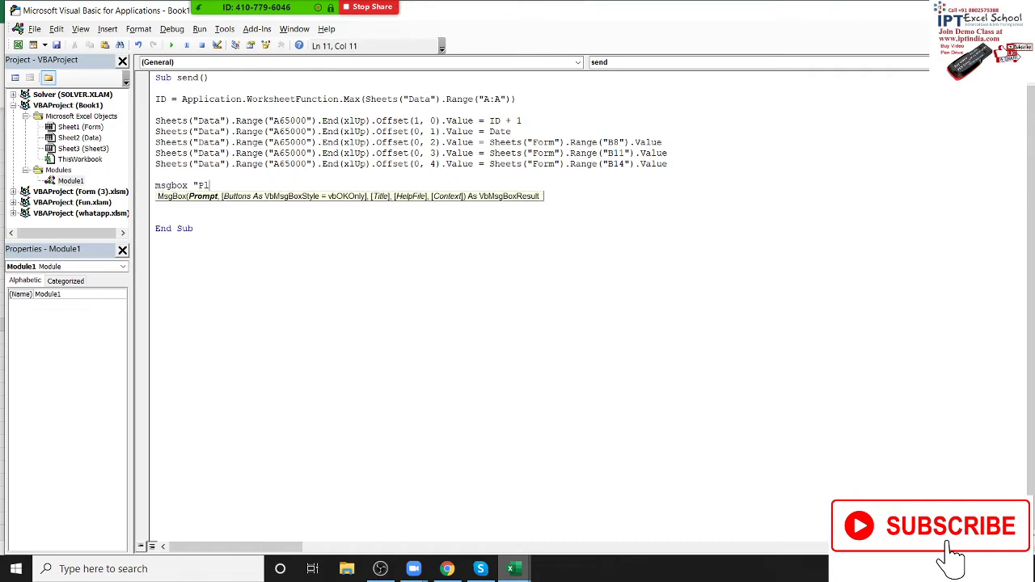
text(ease)
key(BackSpace)
key(BackSpace)
key(BackSpace)
key(BackSpace)
key(BackSpace)
key(BackSpace)
text(Data )
text(Saved)
text(")
key(Return)
key(Return)
Step: Add a Sheets("form").Range("B8,B11,B14").ClearContents line, then return to the workbook
text(ra)
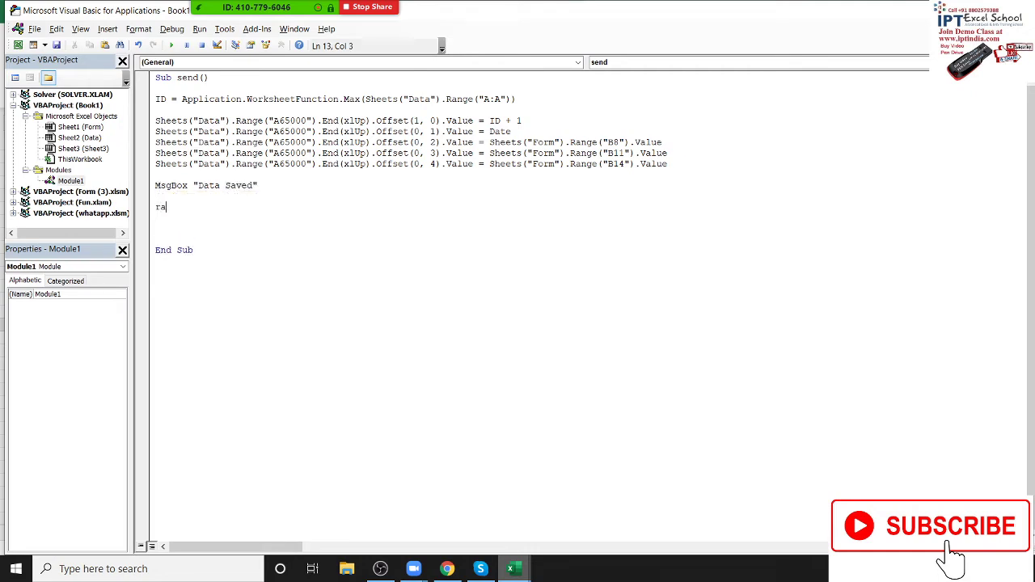
text(nge(")
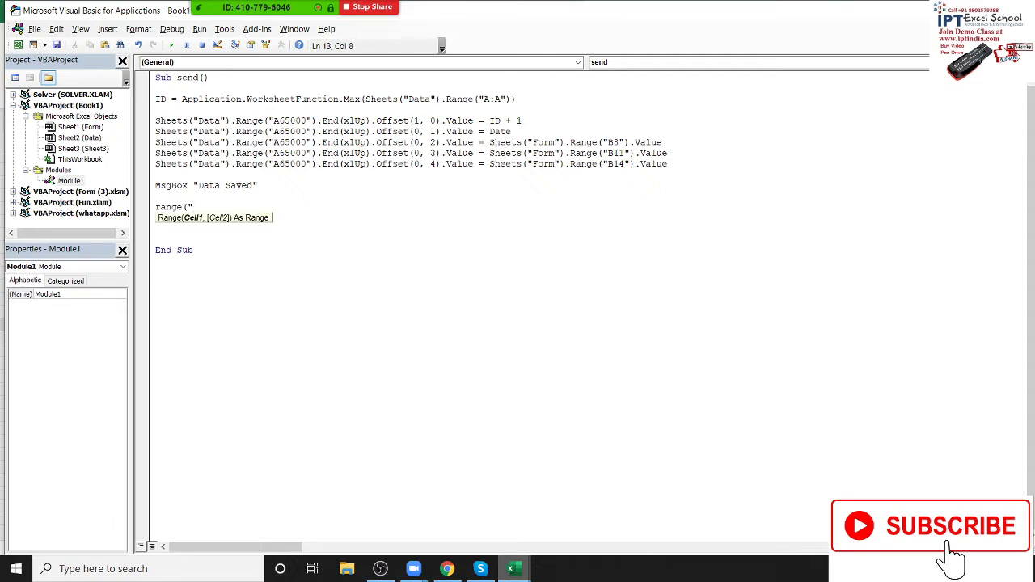
text(B)
text(8,)
text(B)
text(11,)
text(B14")
text().c)
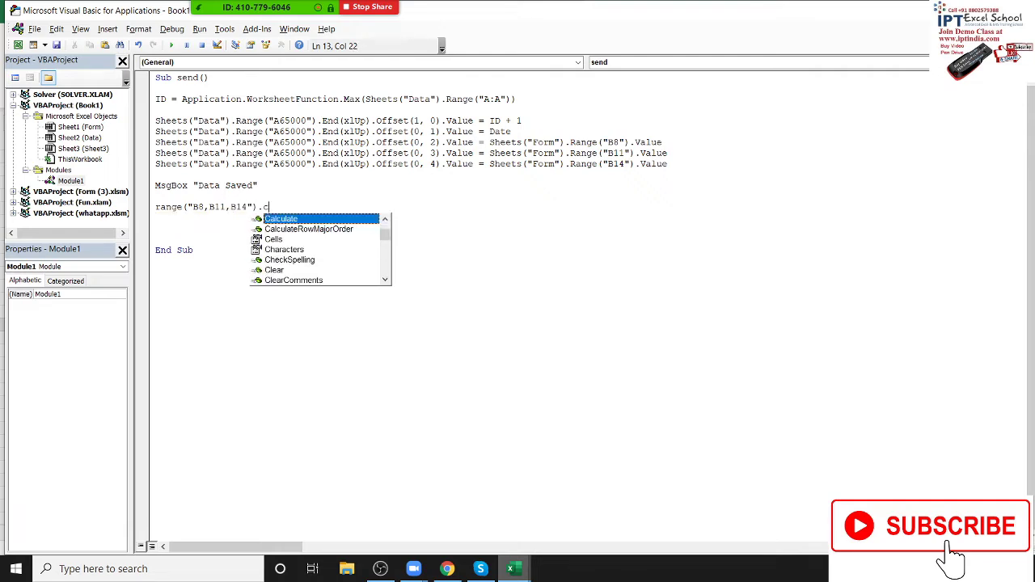
key(Down)
key(Down)
key(Down)
key(Down)
key(Down)
key(Down)
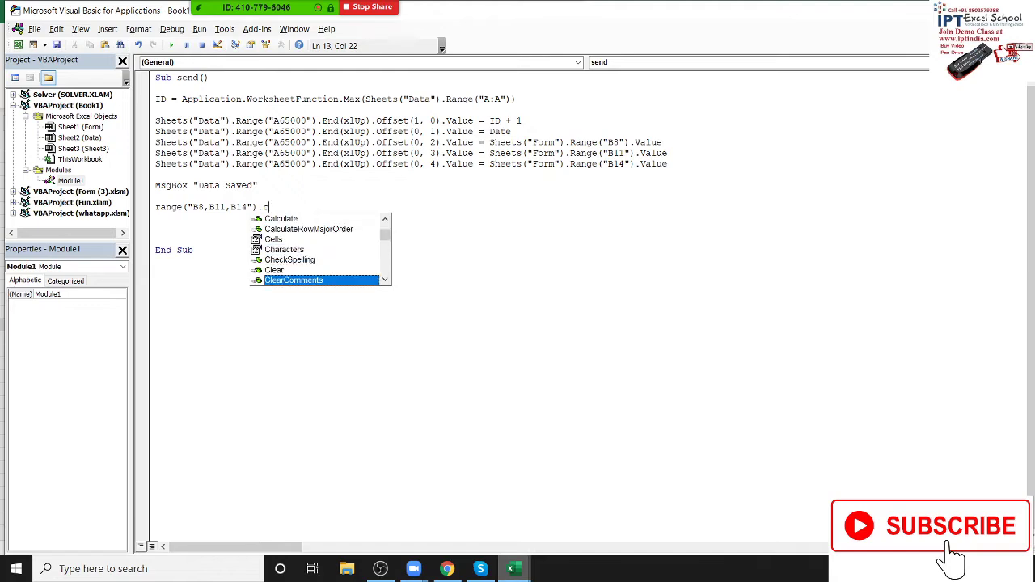
key(Down)
key(Tab)
key(Return)
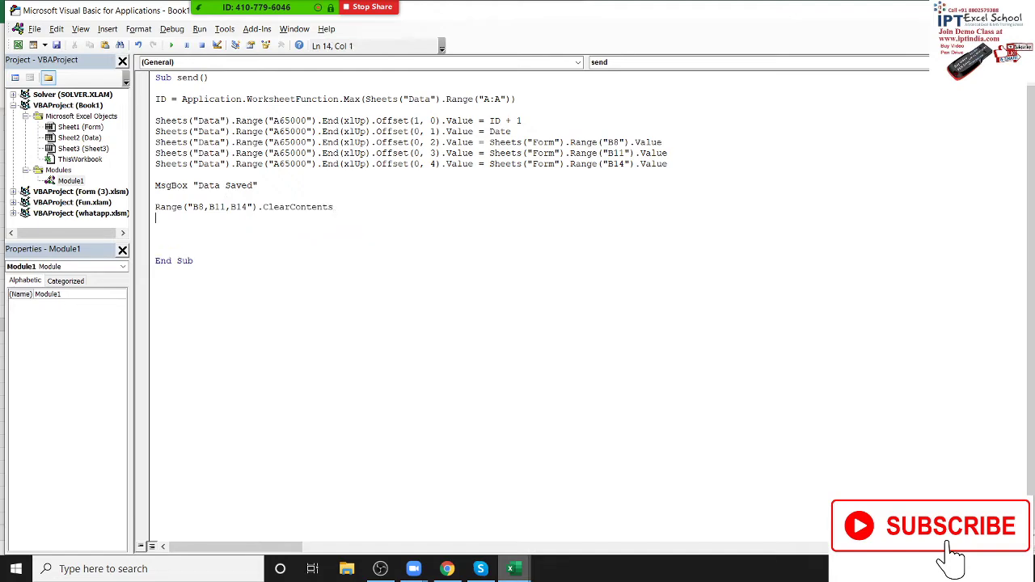
click(157, 207)
text(sheets)
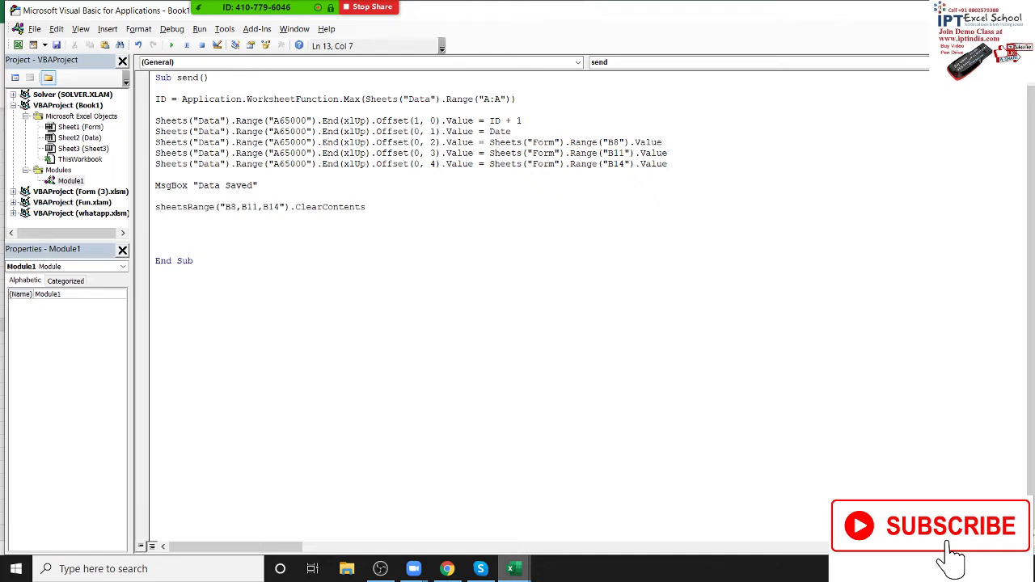
text(("Data)
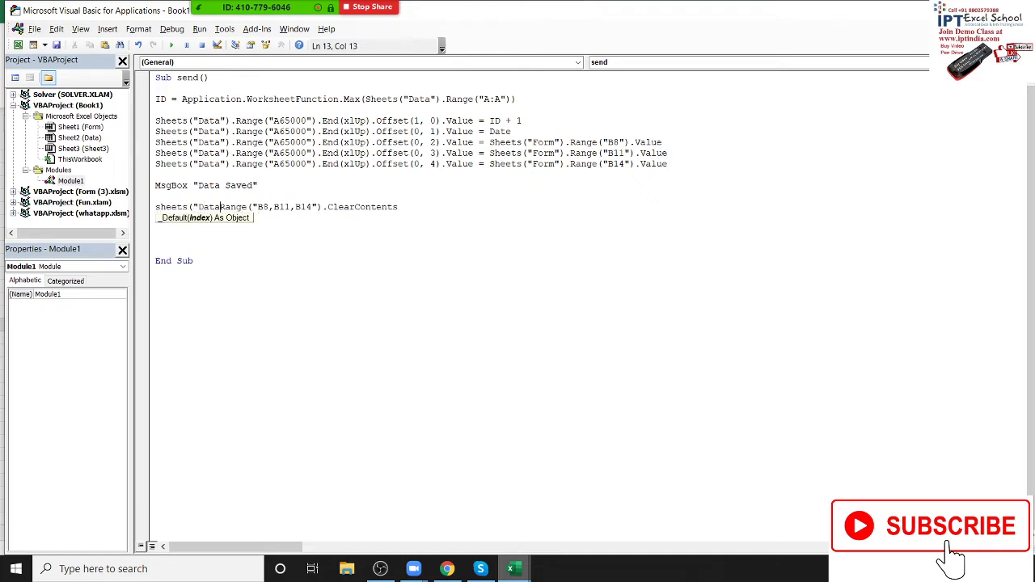
text(").)
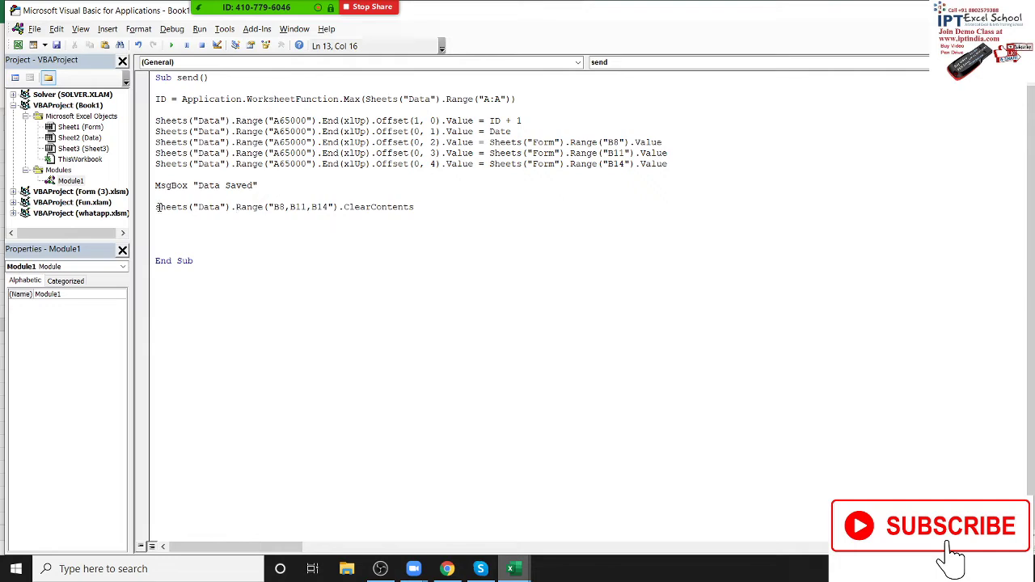
click(285, 224)
double_click(203, 208)
text(form)
key(alt+F11)
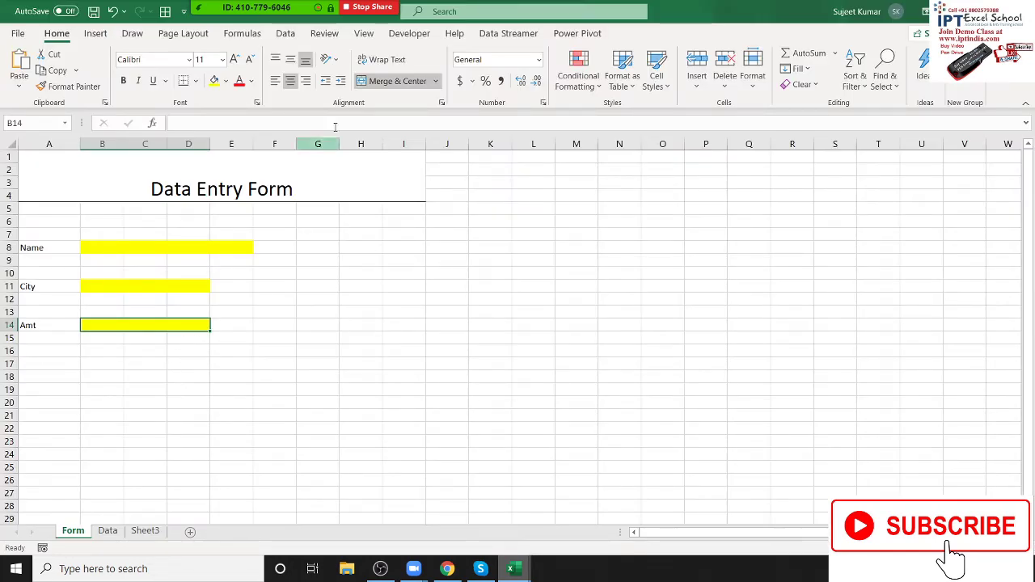
Step: Draw a Form Control button below the Amt field and assign it the send macro
click(411, 34)
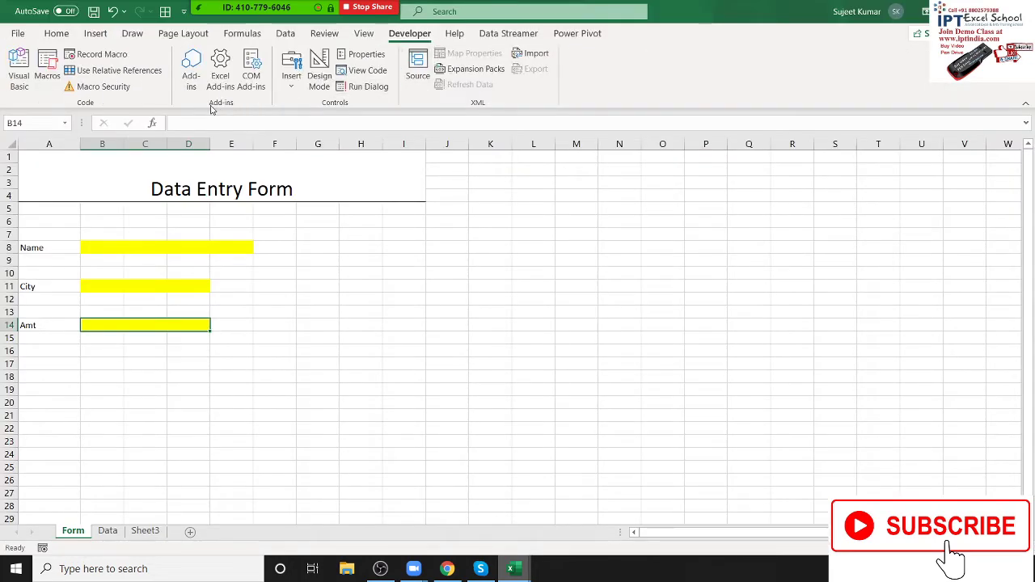
click(291, 71)
click(284, 122)
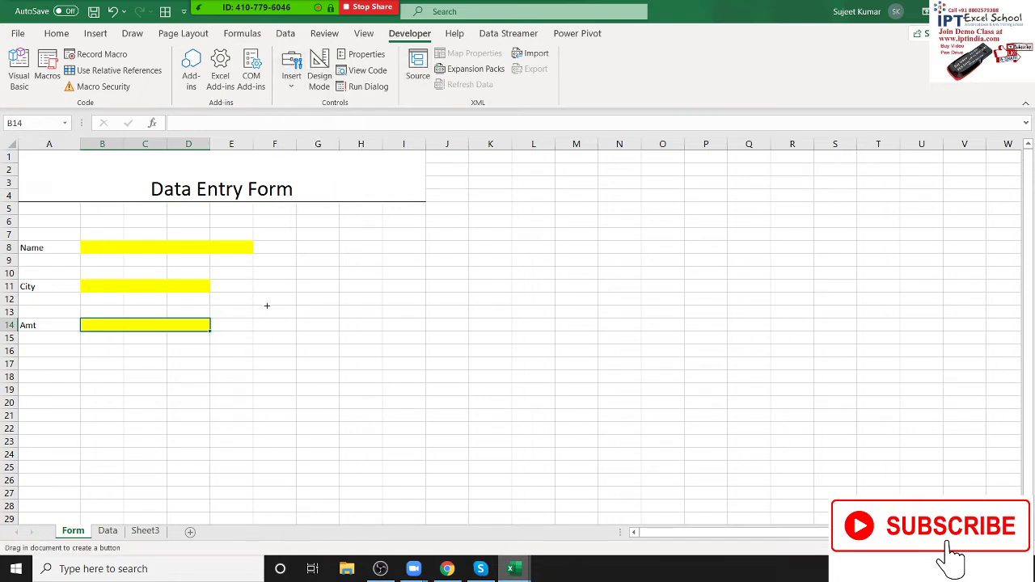
drag(218, 354, 304, 377)
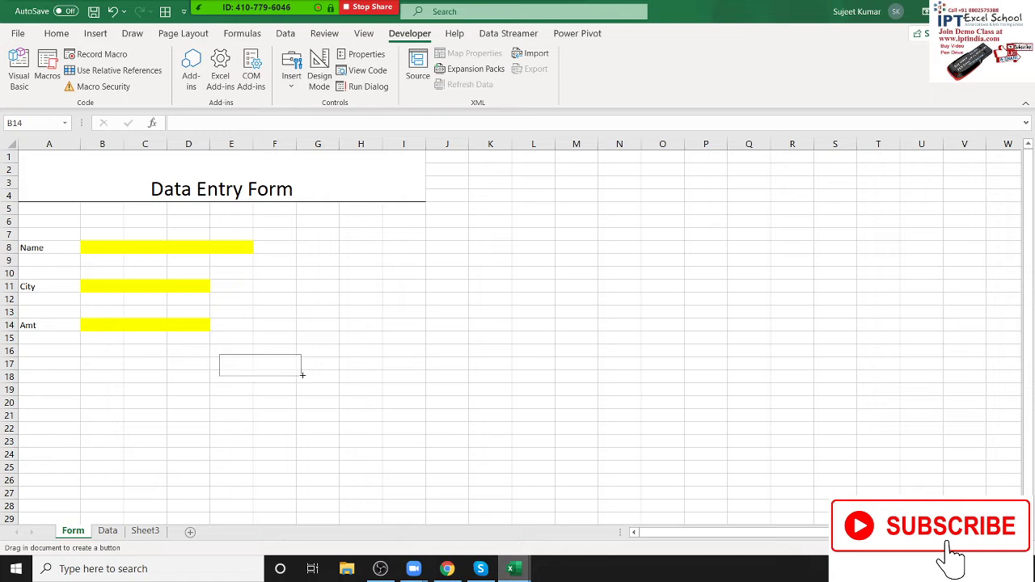
click(474, 138)
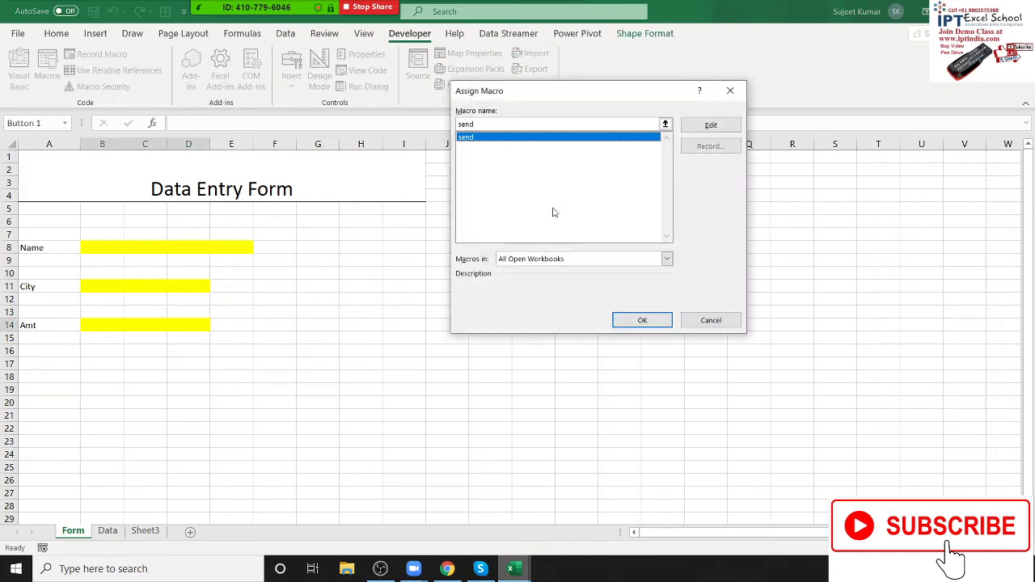
click(643, 321)
Step: Relabel the button as "Send"
click(250, 364)
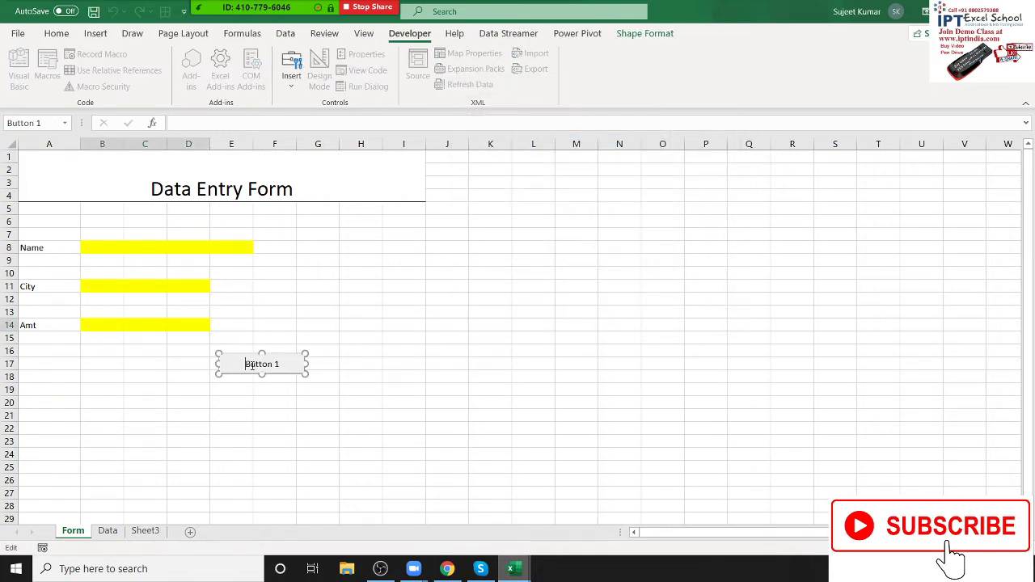
double_click(252, 366)
key(BackSpace)
key(Delete)
text(Send)
click(245, 404)
click(147, 260)
Step: Fill the form with a sample name, city Pune and Amt 7854
click(175, 246)
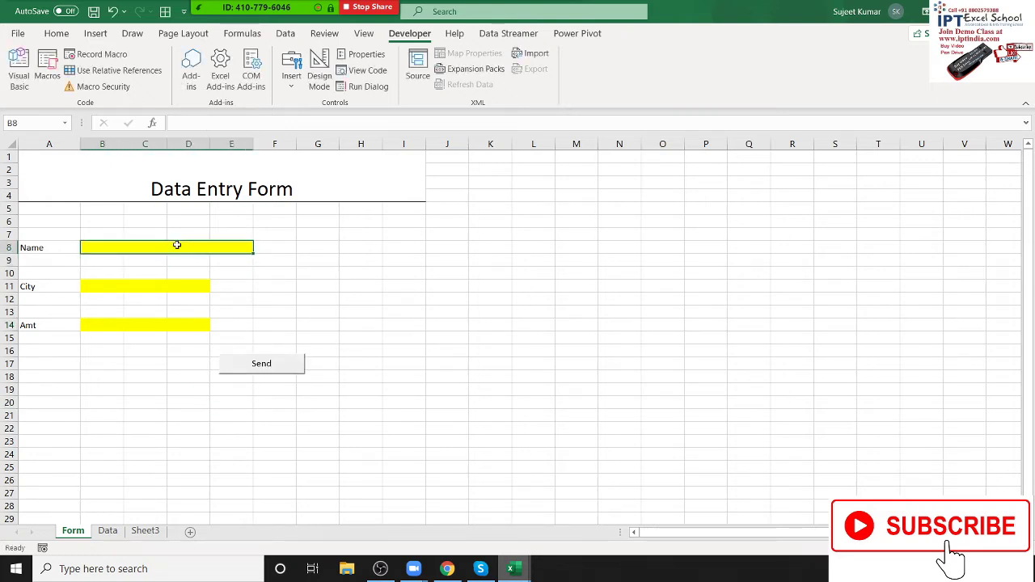
text(Puja)
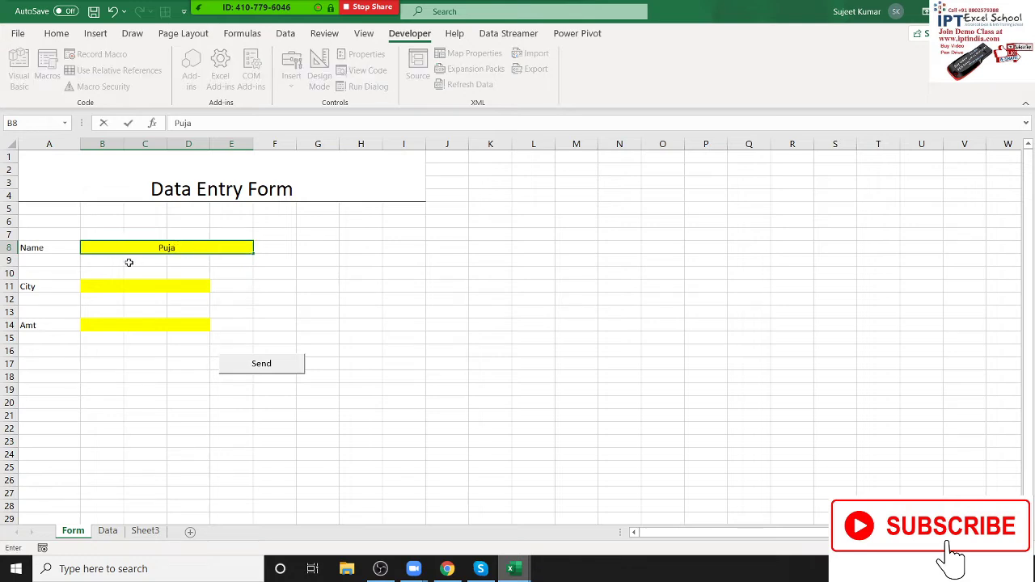
click(122, 284)
text(Pun)
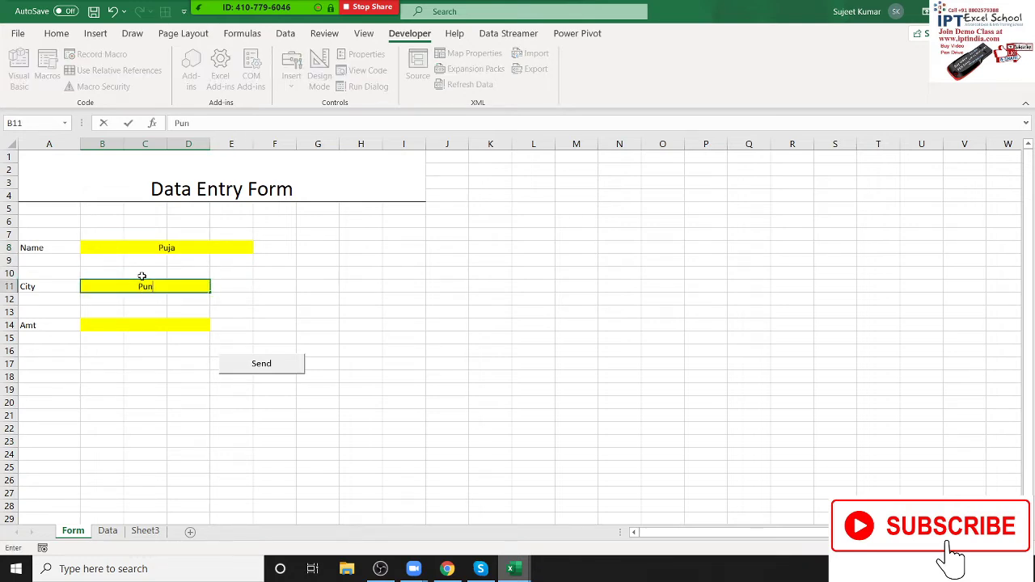
text(e)
click(157, 327)
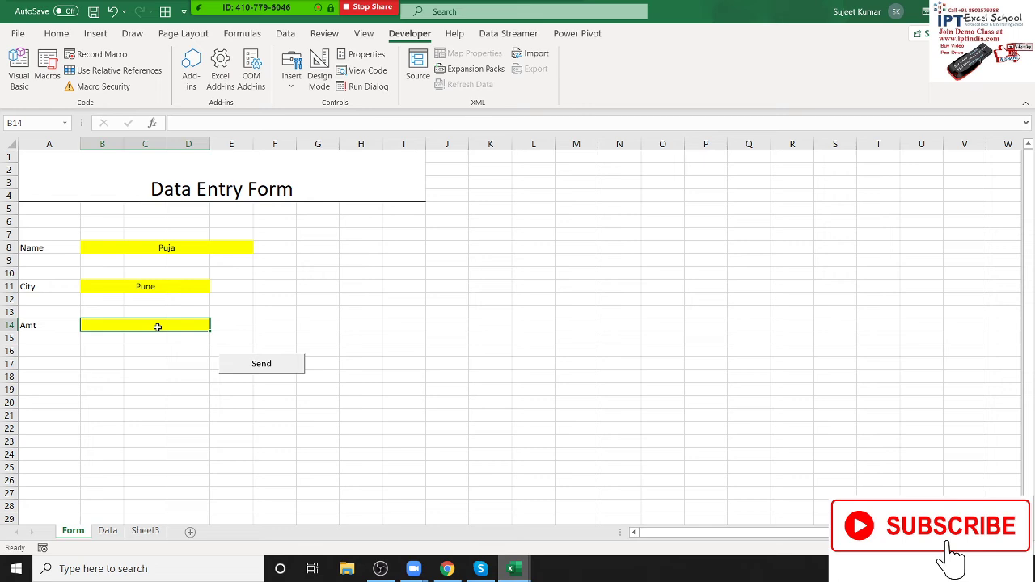
text(7854)
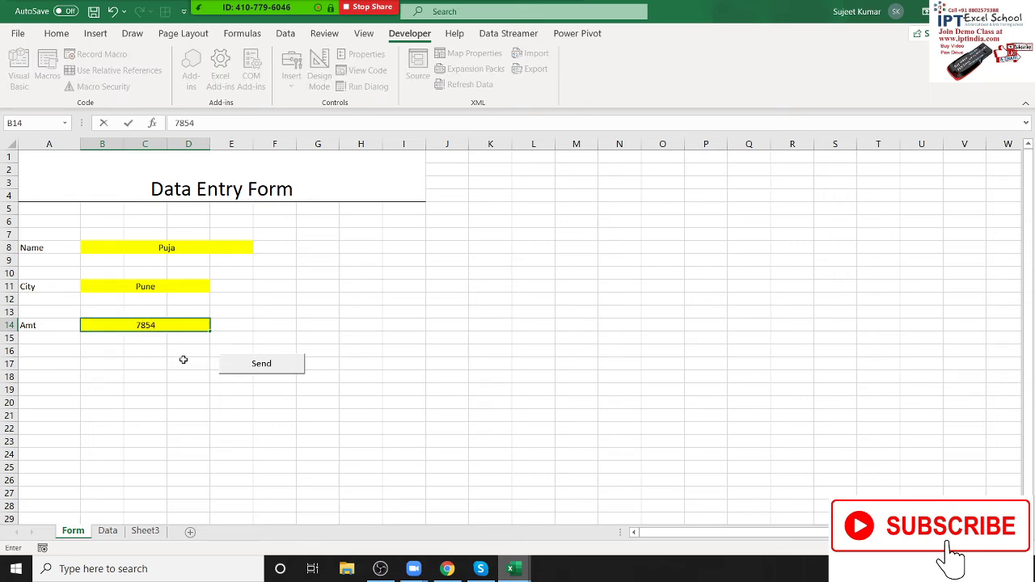
Step: Submit via Send, acknowledge Data Saved, debug the merged-cell error and reset the macro
click(184, 361)
click(241, 366)
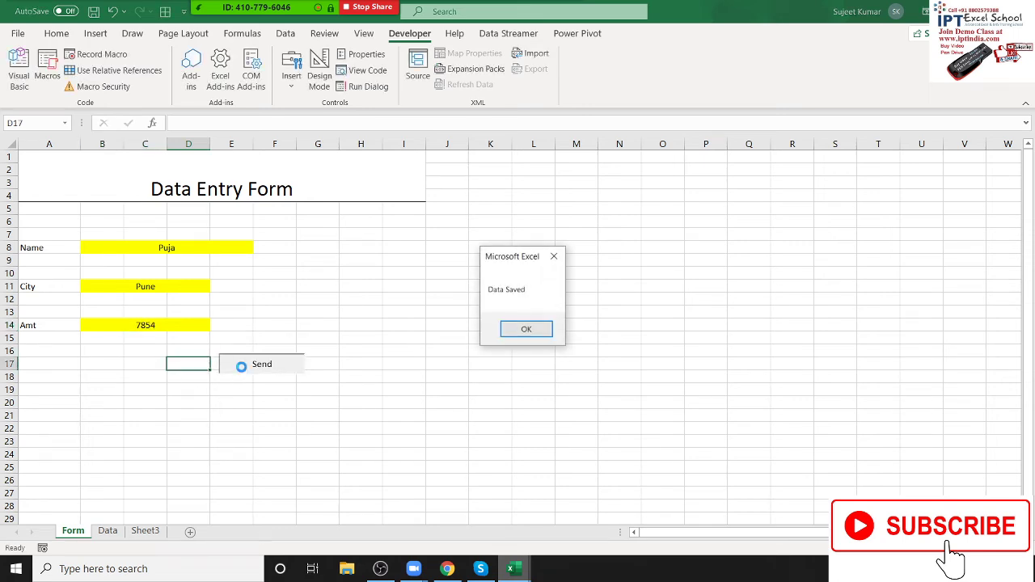
click(530, 330)
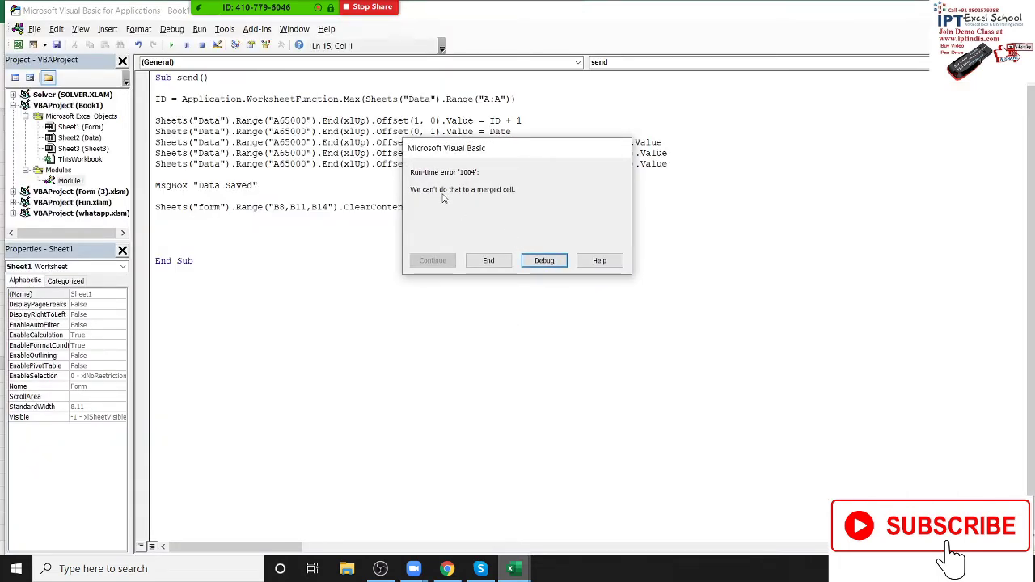
click(544, 260)
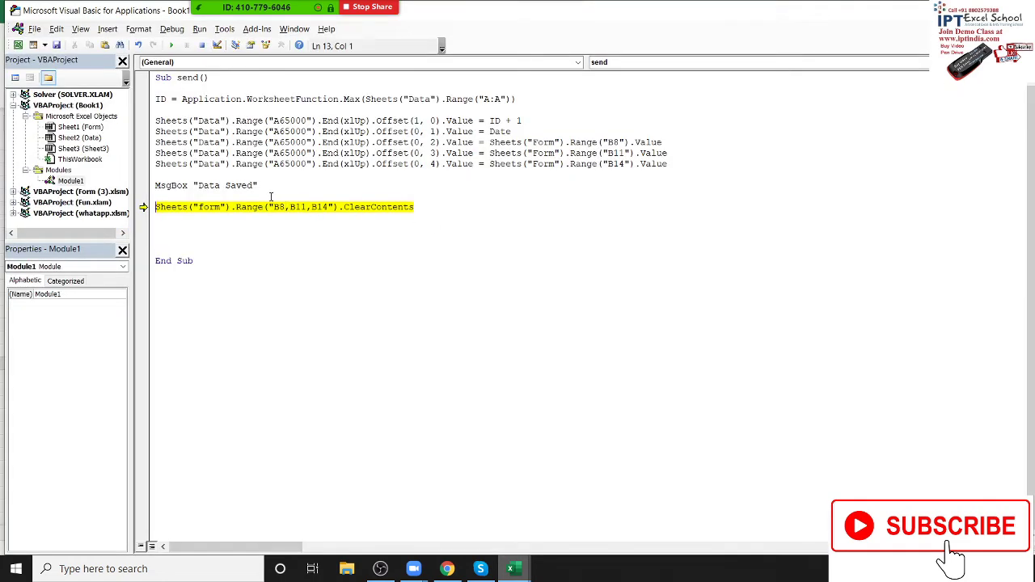
key(alt+F11)
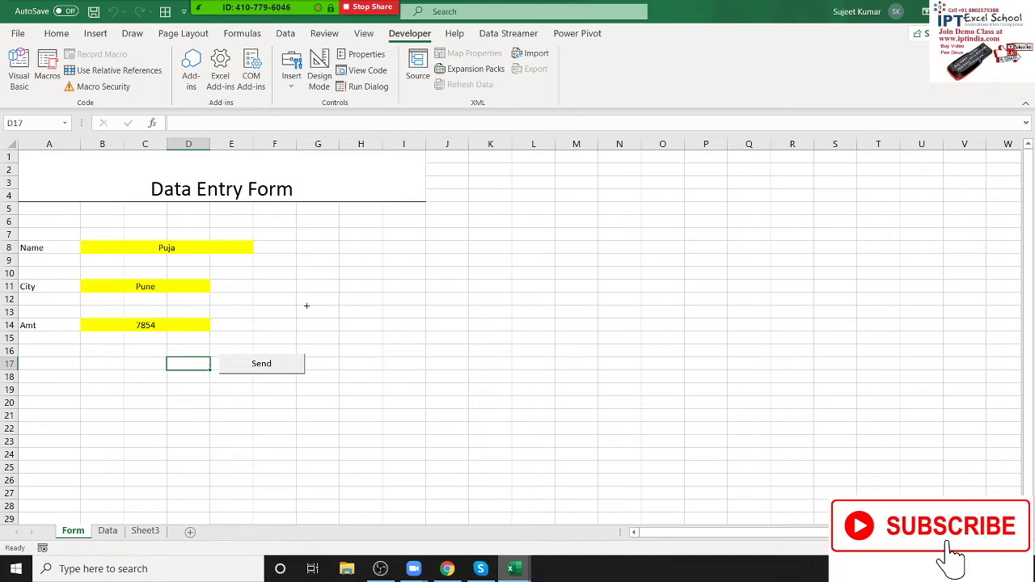
key(alt+F11)
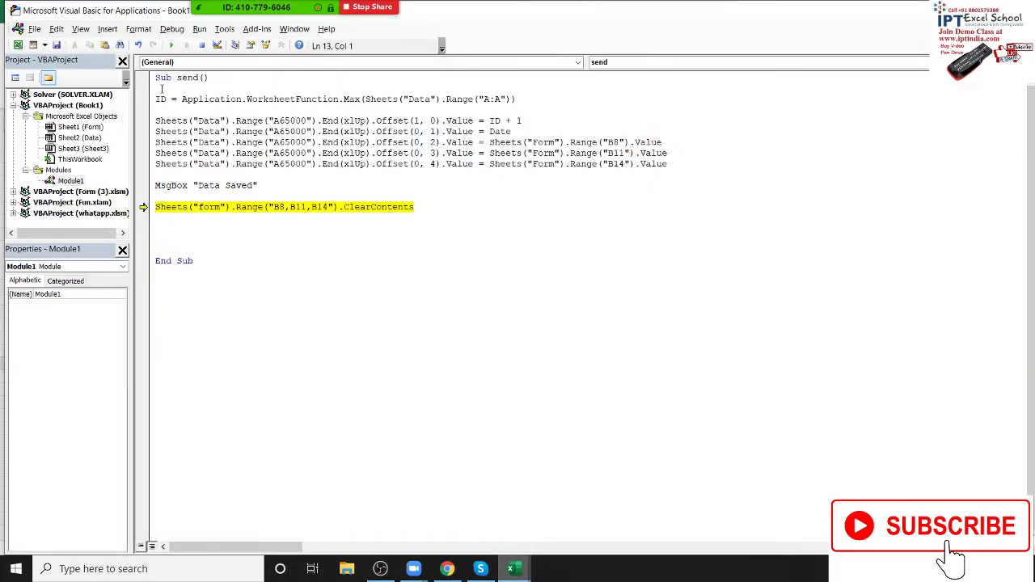
click(202, 45)
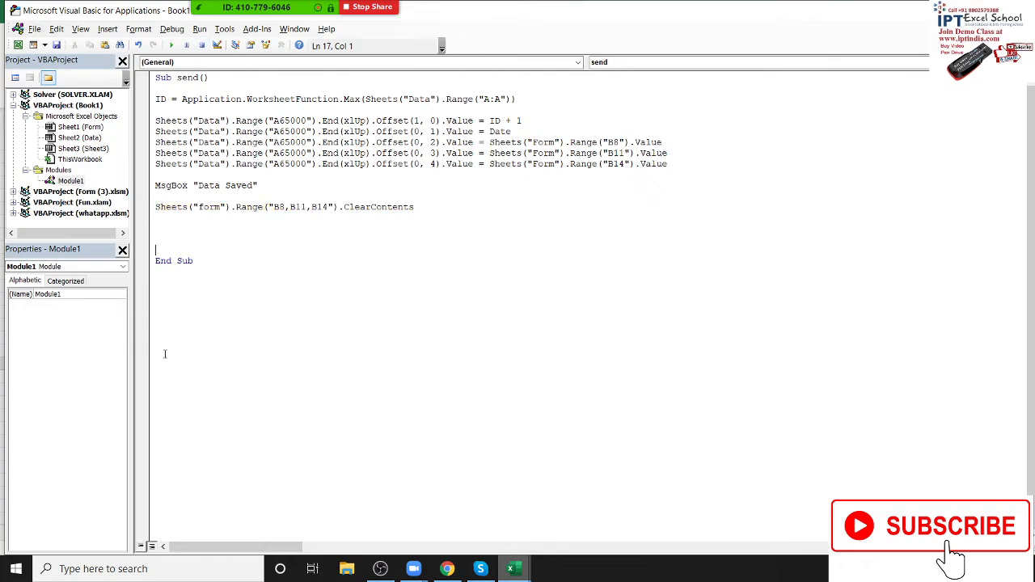
key(alt+F11)
click(106, 530)
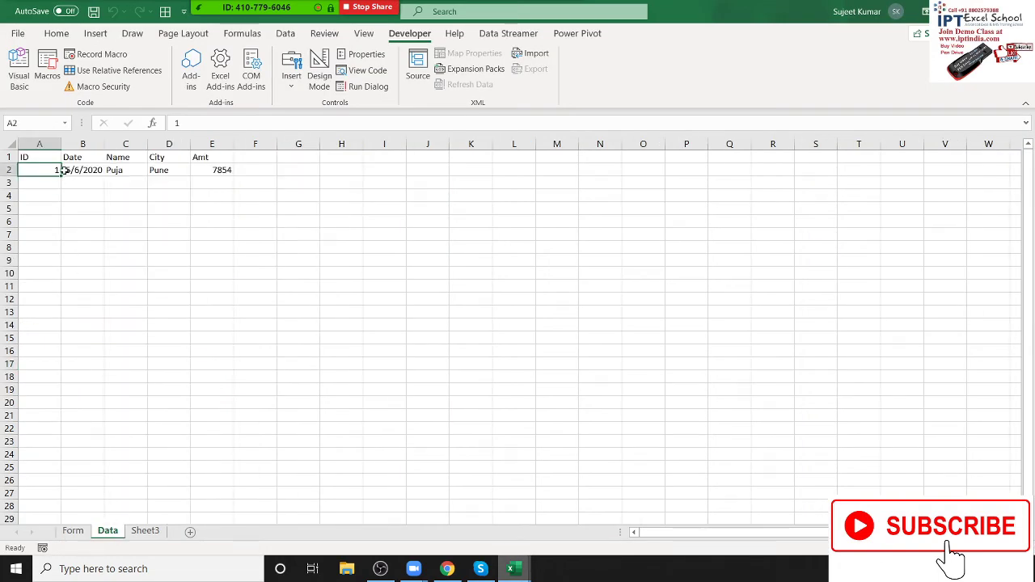
click(73, 531)
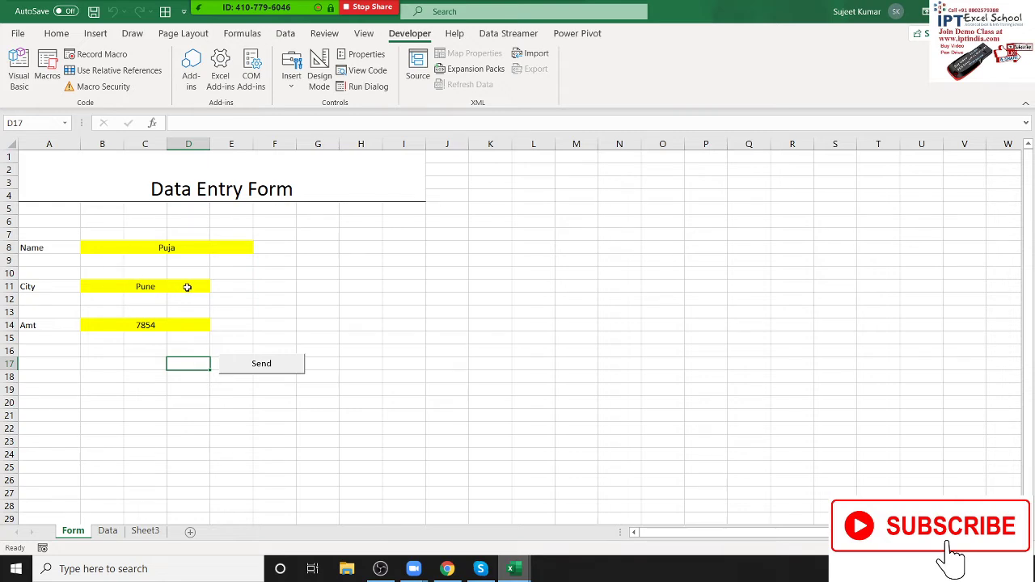
key(alt+F11)
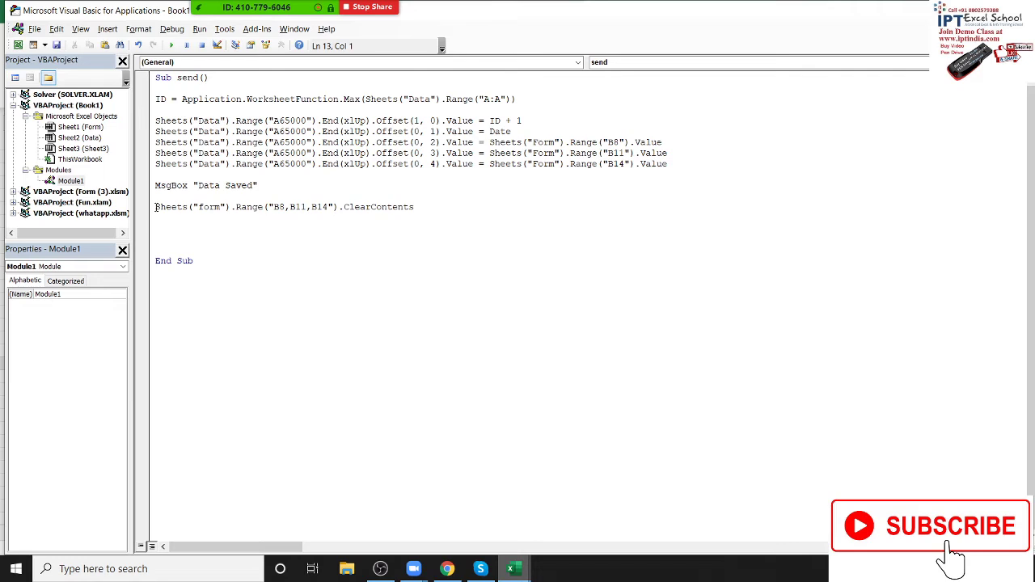
Step: Cut the ClearContents line's range down to just B8
click(287, 208)
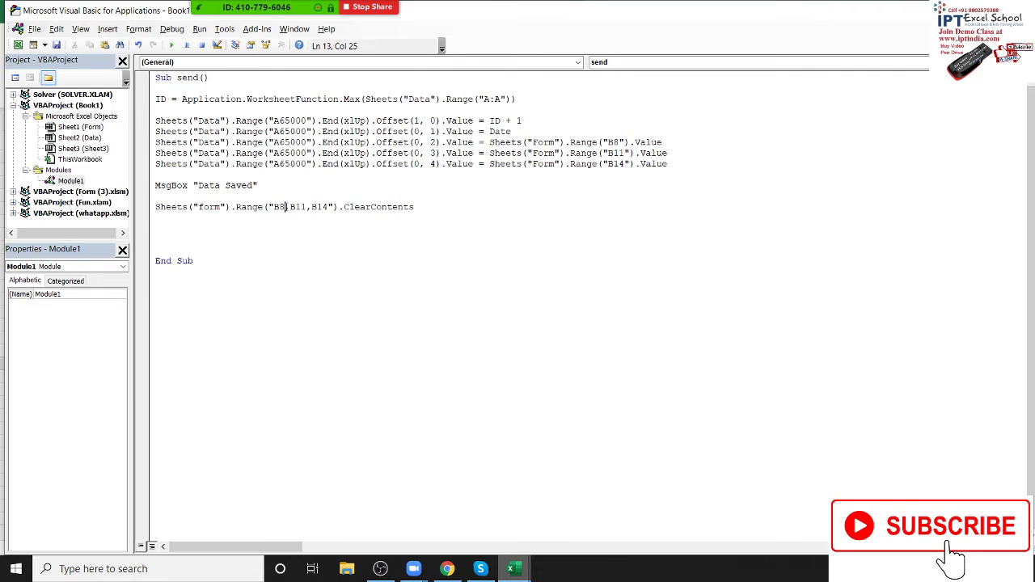
click(150, 214)
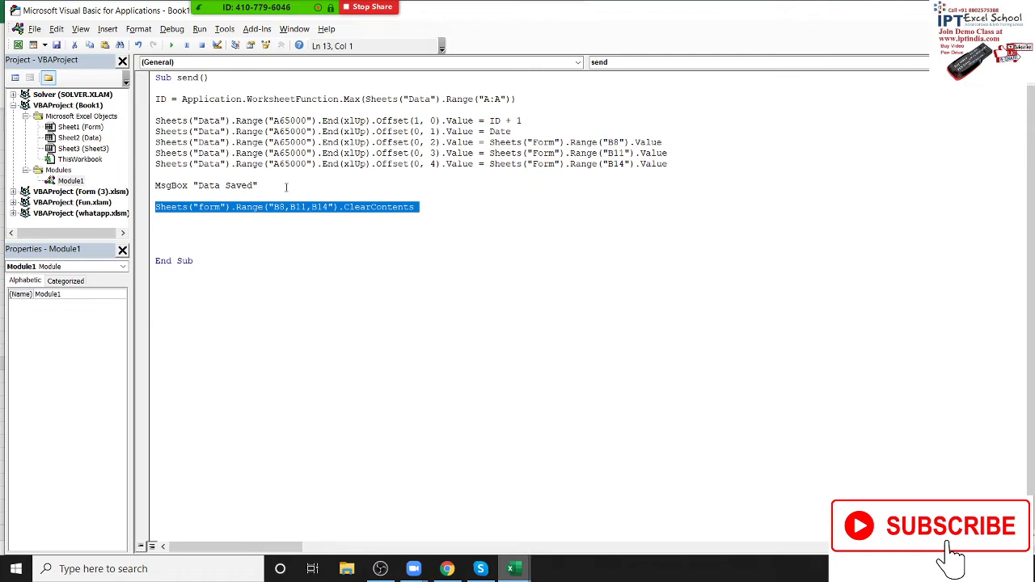
mouse_move(285, 187)
mouse_down()
mouse_move(292, 205)
mouse_move(328, 208)
mouse_up()
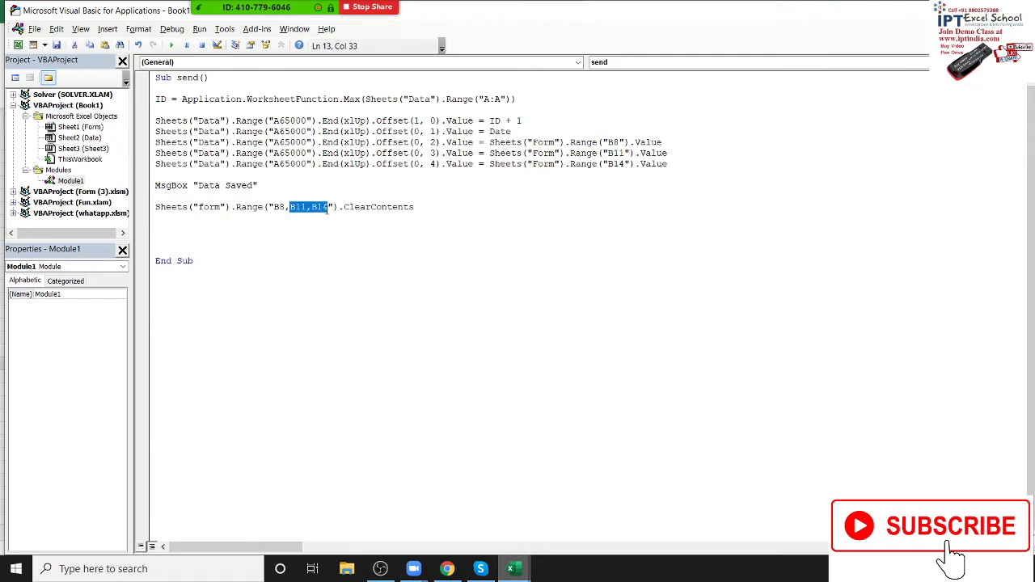
key(Delete)
key(BackSpace)
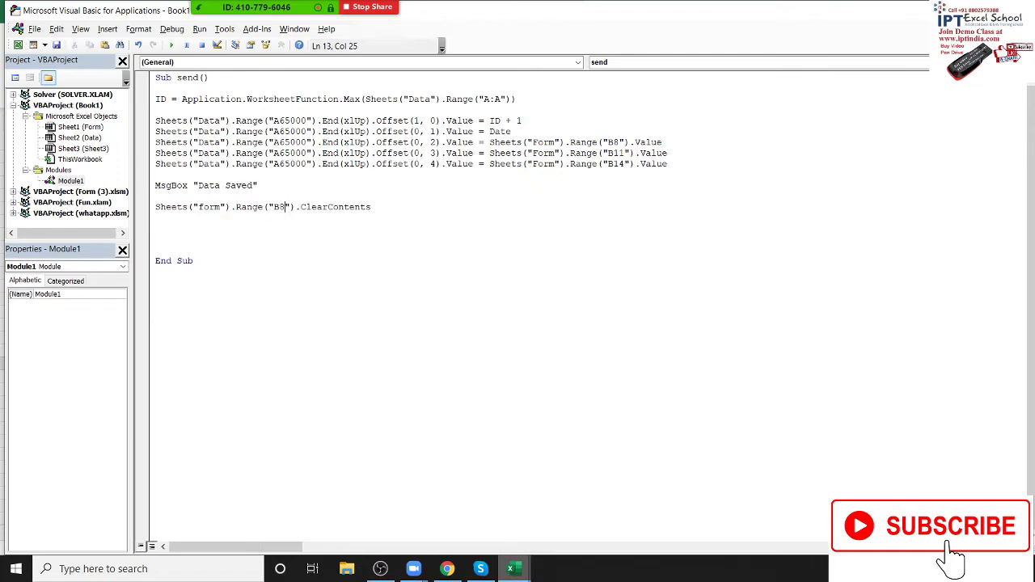
Step: Paste two copies of the clearing line and edit them to clear B11 and B14
click(196, 219)
text(Sheets("form").Range("B8,B11,B14").ClearContents)
click(272, 219)
key(Delete)
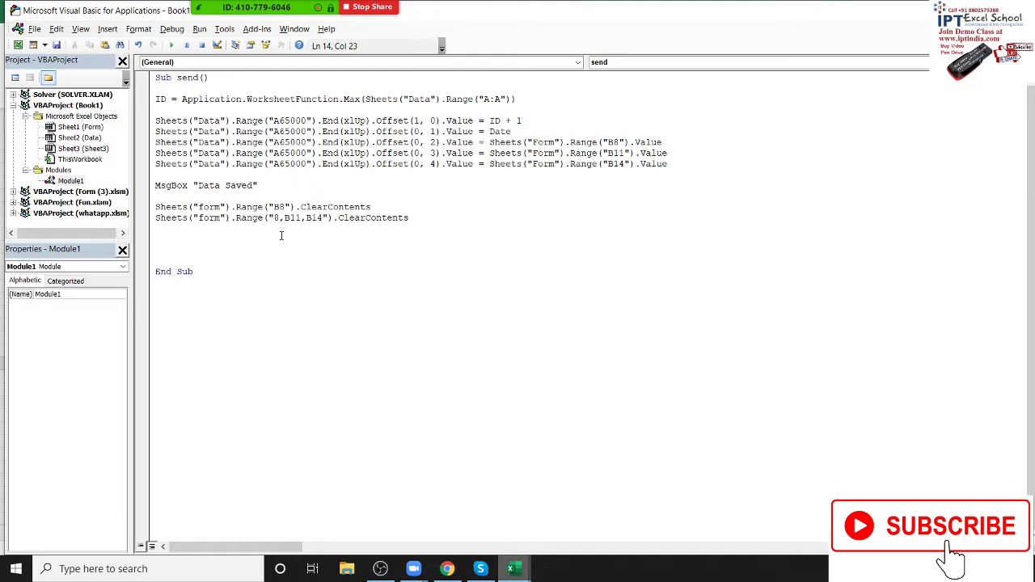
key(Delete)
key(Delete)
key(Right)
key(Right)
key(Delete)
key(Delete)
key(Delete)
key(Delete)
click(278, 234)
text(Sheets("form").Range("B8,B11,B14").ClearContents)
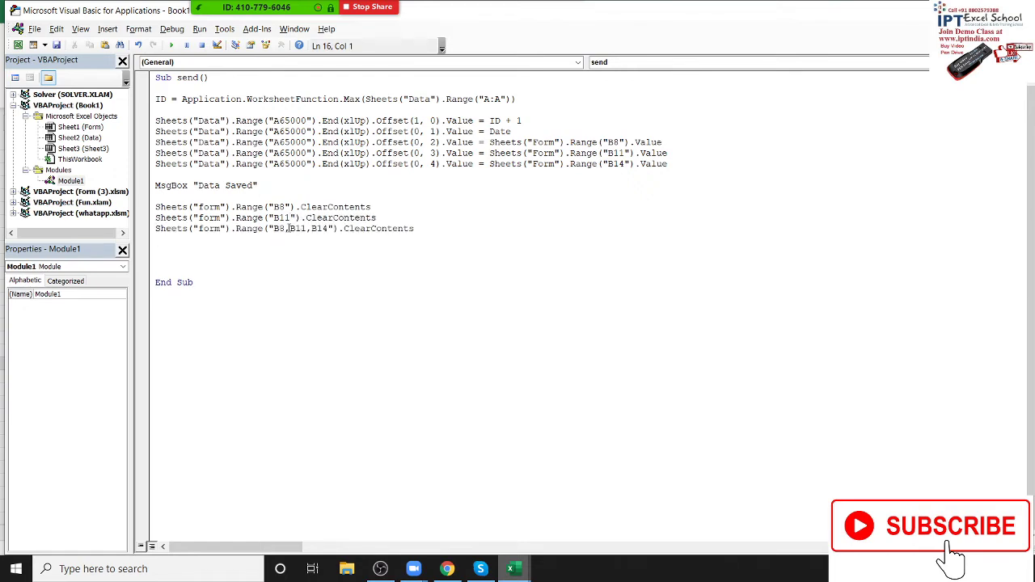
key(Delete)
key(Delete)
key(Delete)
key(Delete)
key(Delete)
key(Delete)
key(Delete)
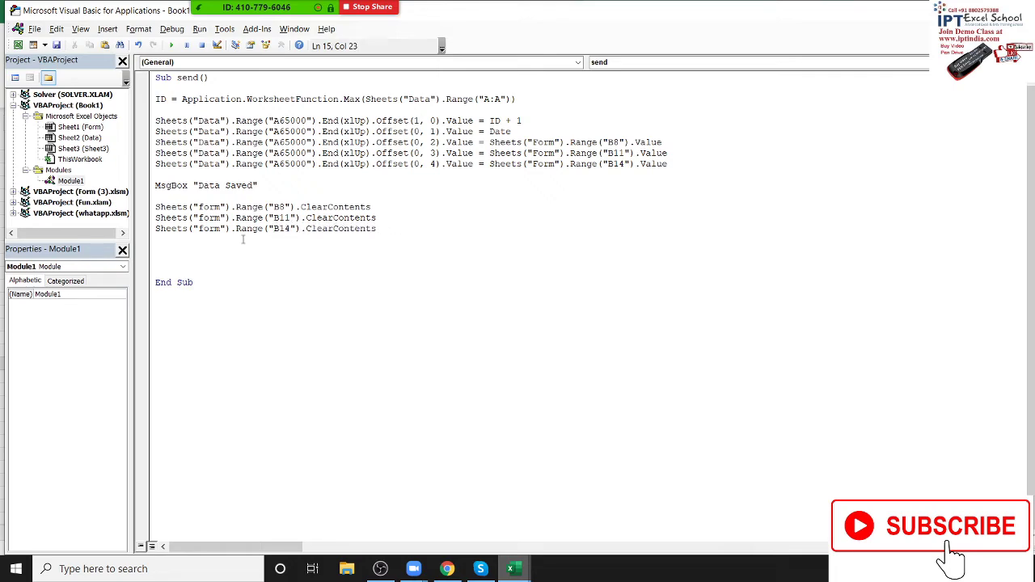
Step: Rerun Send, hit merged-cell error 1004 again at the B8 line, and end the macro
key(alt+F11)
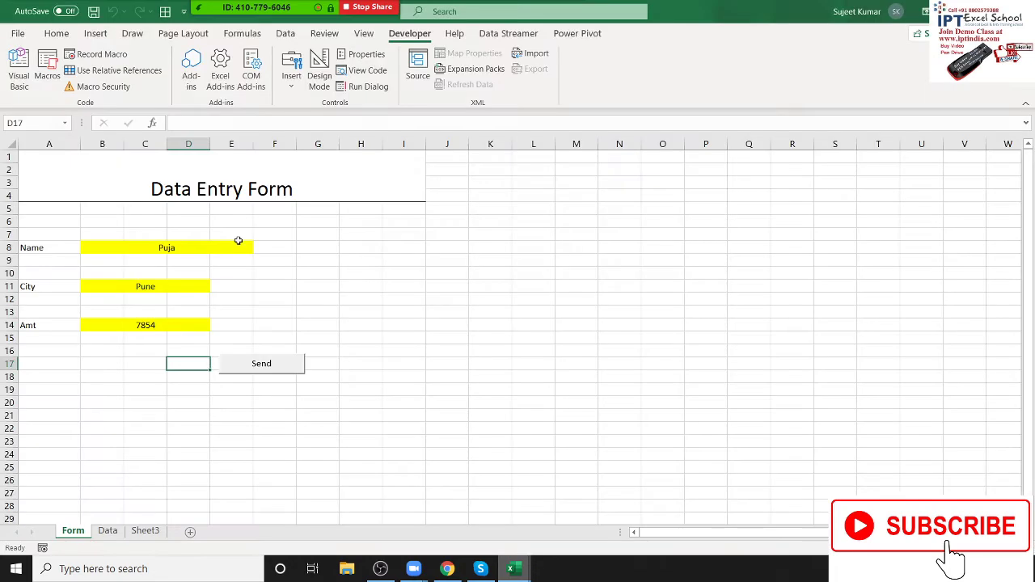
click(262, 366)
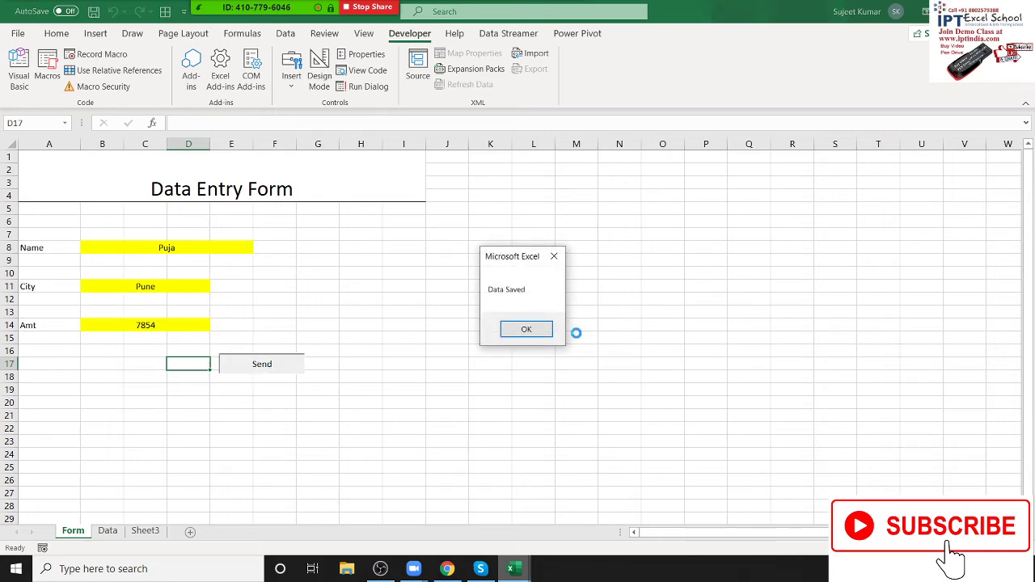
click(526, 332)
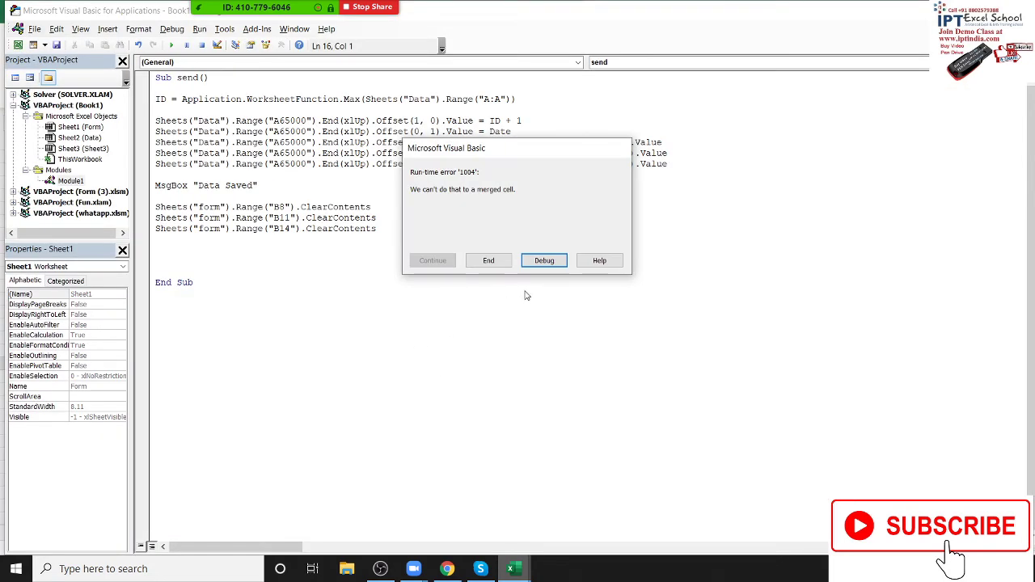
click(542, 261)
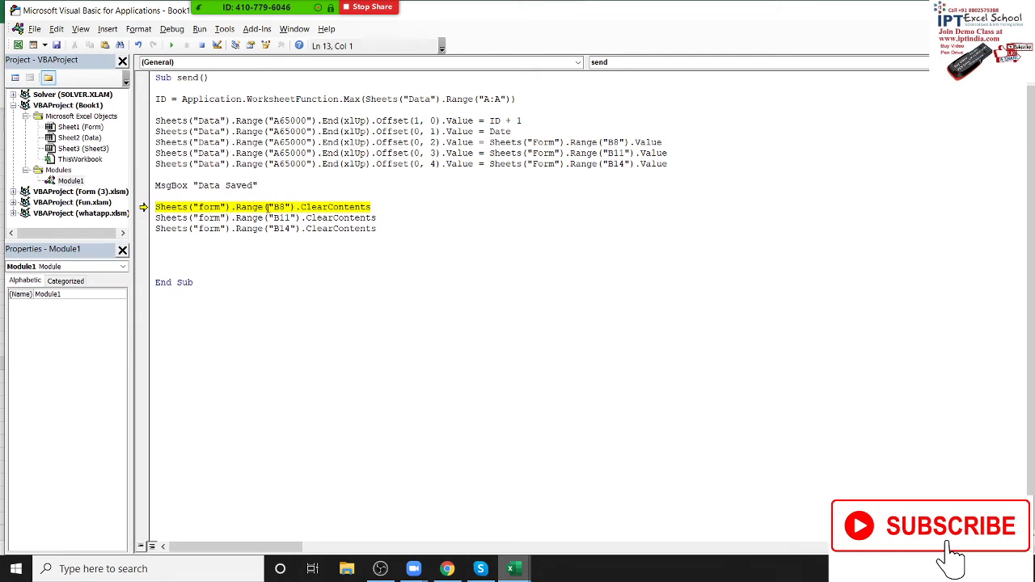
click(171, 46)
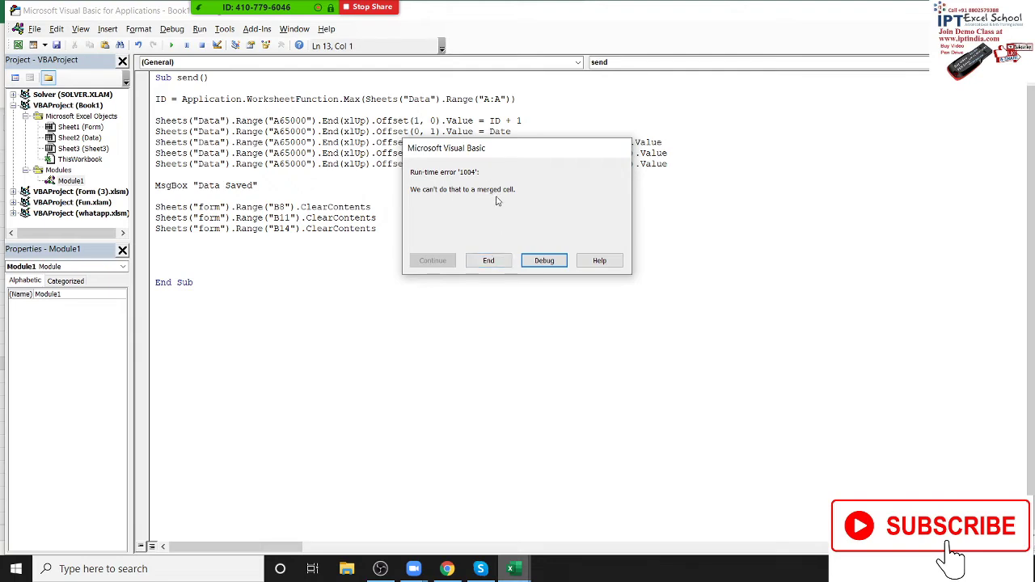
click(498, 265)
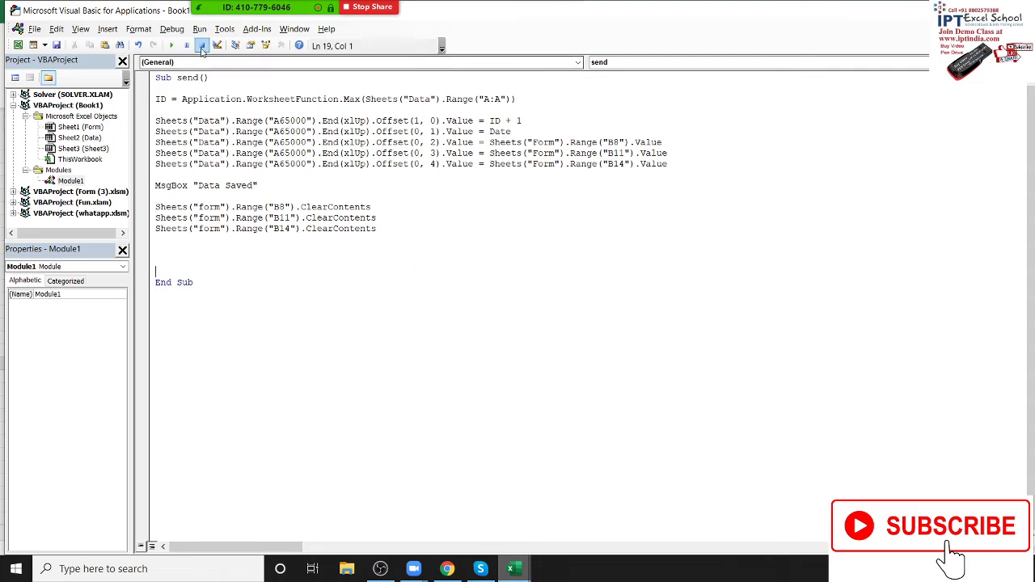
key(alt+F11)
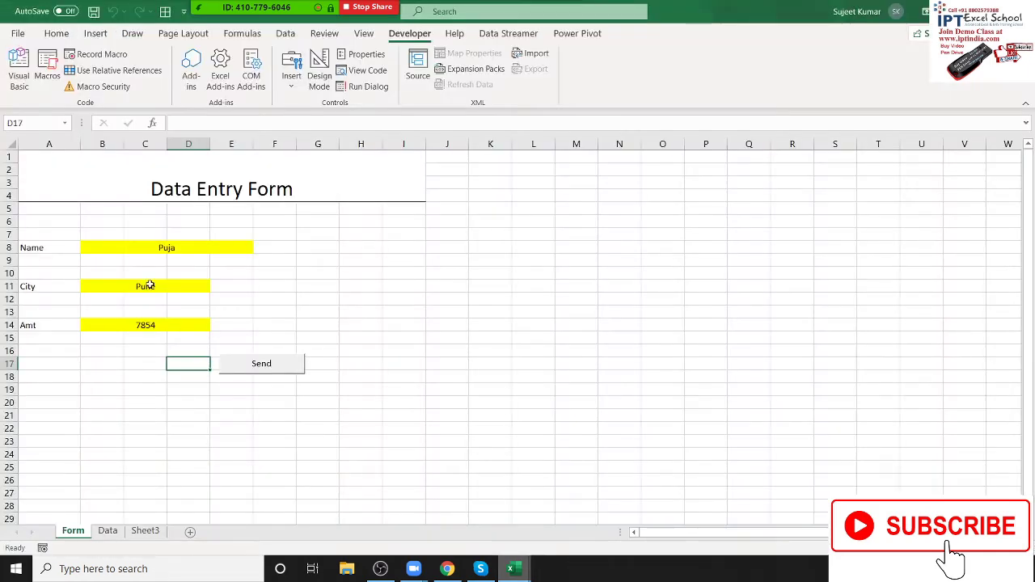
Step: Record Macro1 that clears the contents of merged cell B8
click(150, 251)
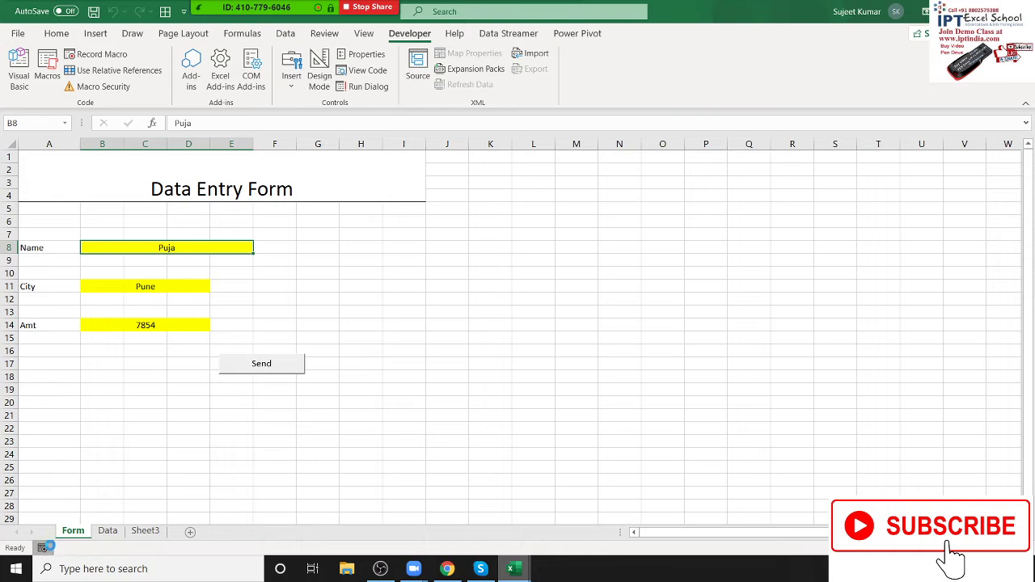
click(42, 548)
click(631, 294)
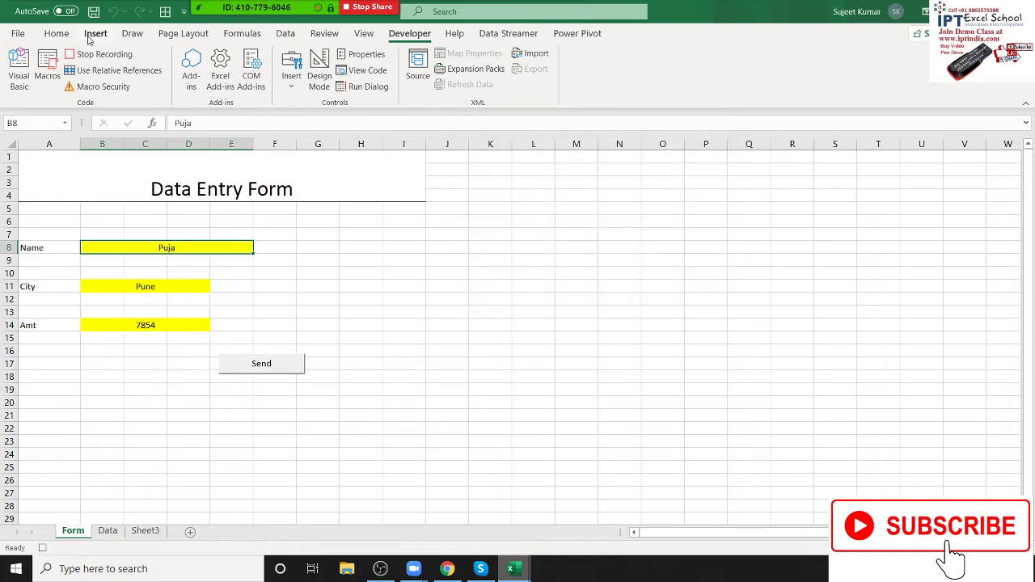
click(57, 34)
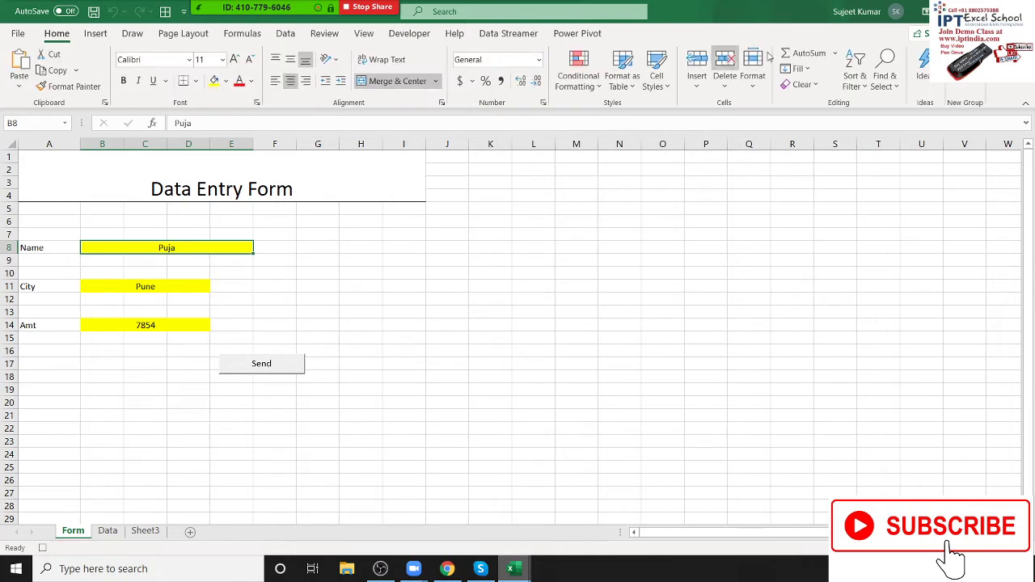
click(802, 86)
click(816, 88)
click(815, 87)
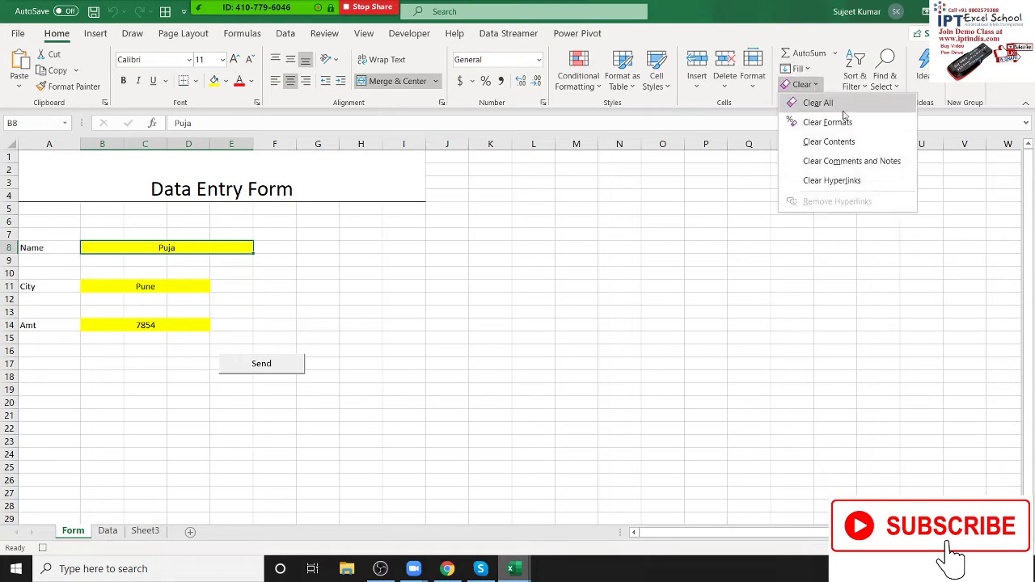
click(858, 144)
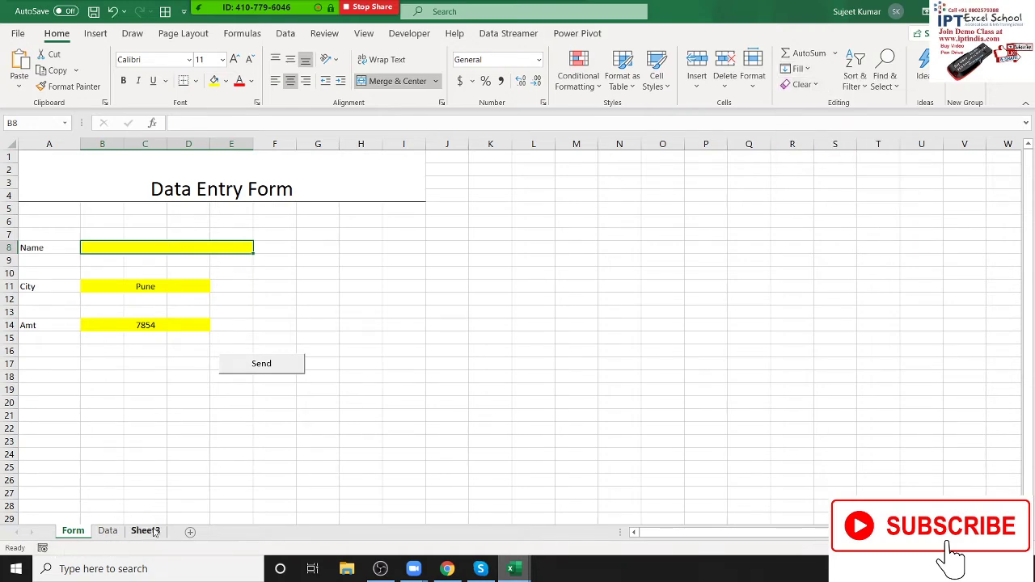
Step: Inspect the recorded Selection.ClearContents code in Module2, then reopen send in Module1
key(alt+F11)
click(71, 191)
double_click(82, 194)
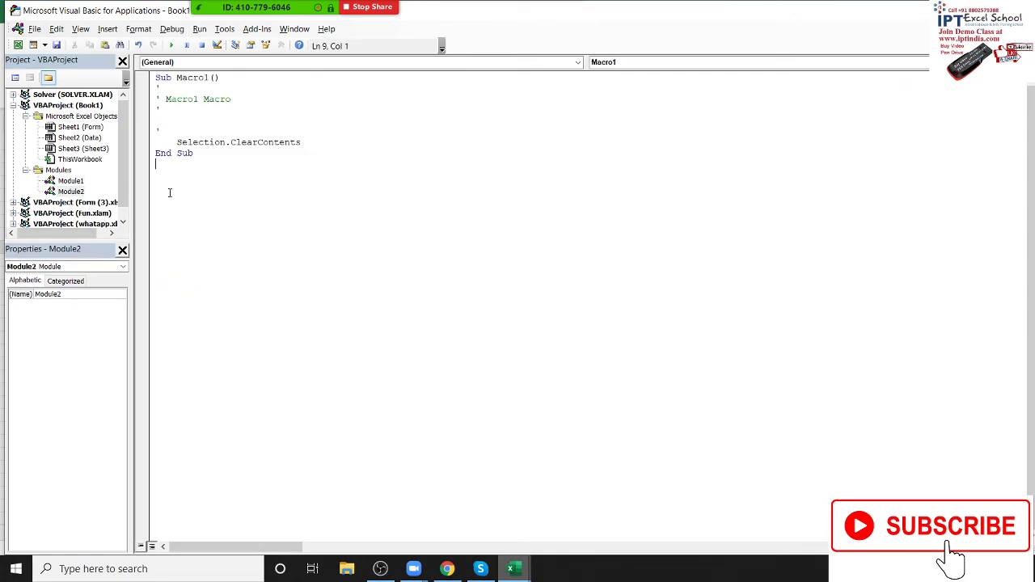
click(205, 143)
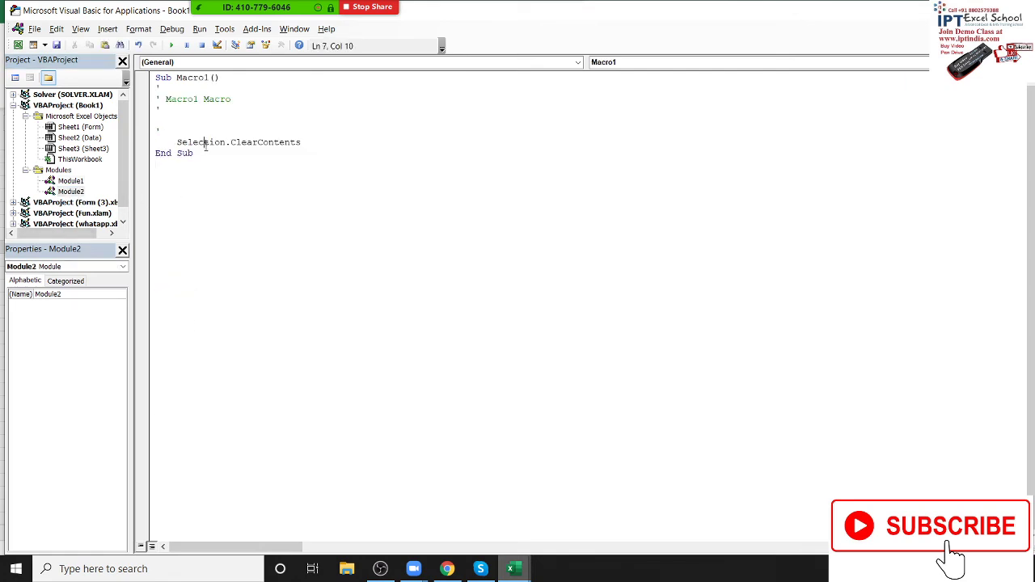
double_click(182, 142)
click(181, 144)
double_click(71, 181)
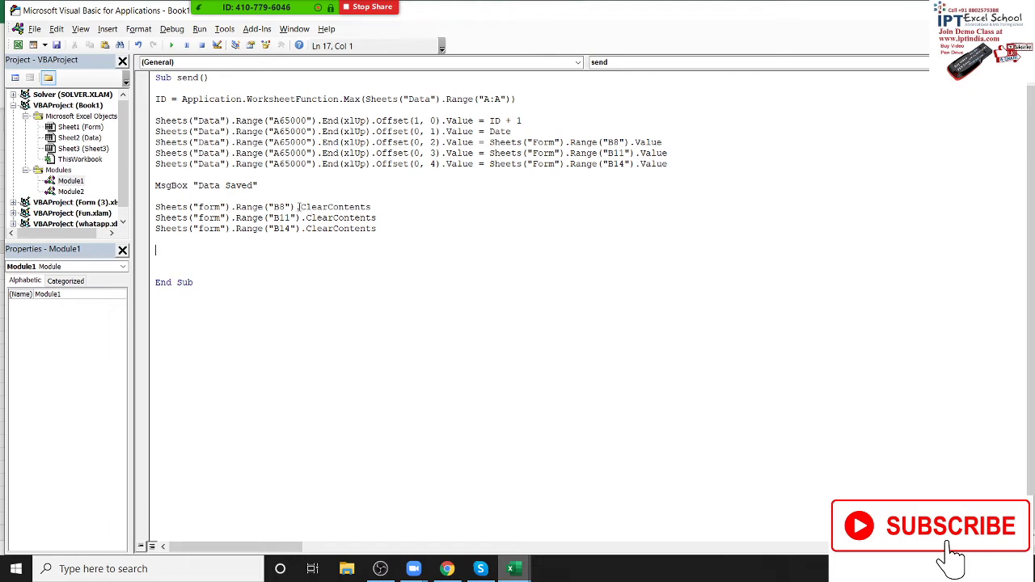
Step: Split the B8 clearing line into .Select plus Selection.ClearContents, then run the send macro
click(298, 207)
key(Return)
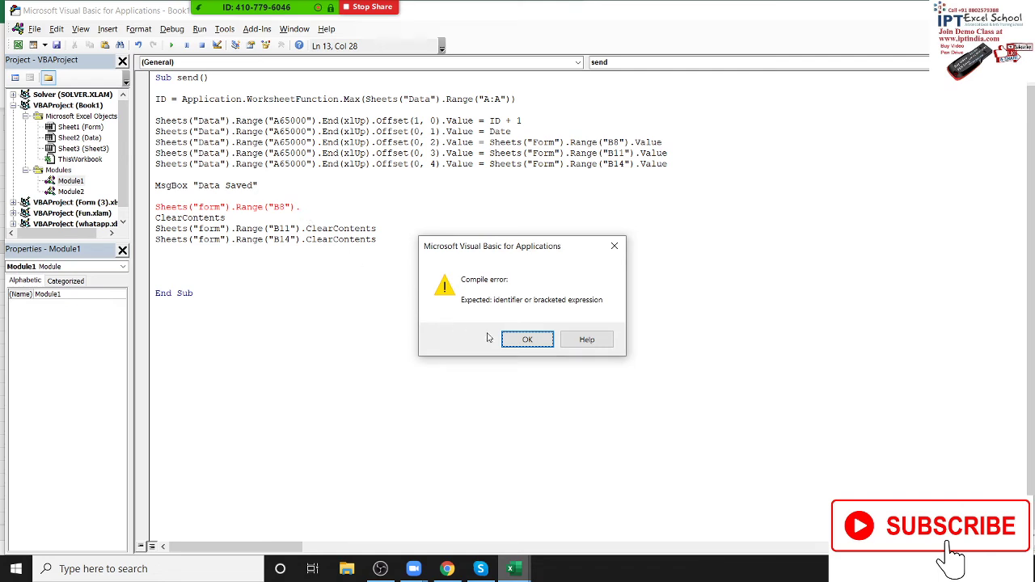
click(522, 340)
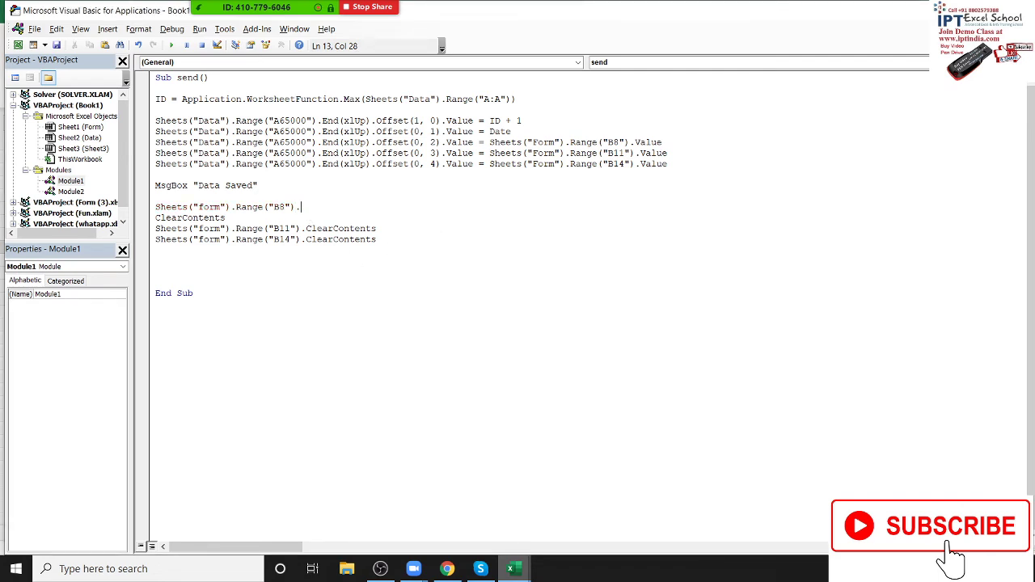
text(selse)
key(BackSpace)
key(BackSpace)
key(BackSpace)
text(le)
text(t)
text(sele)
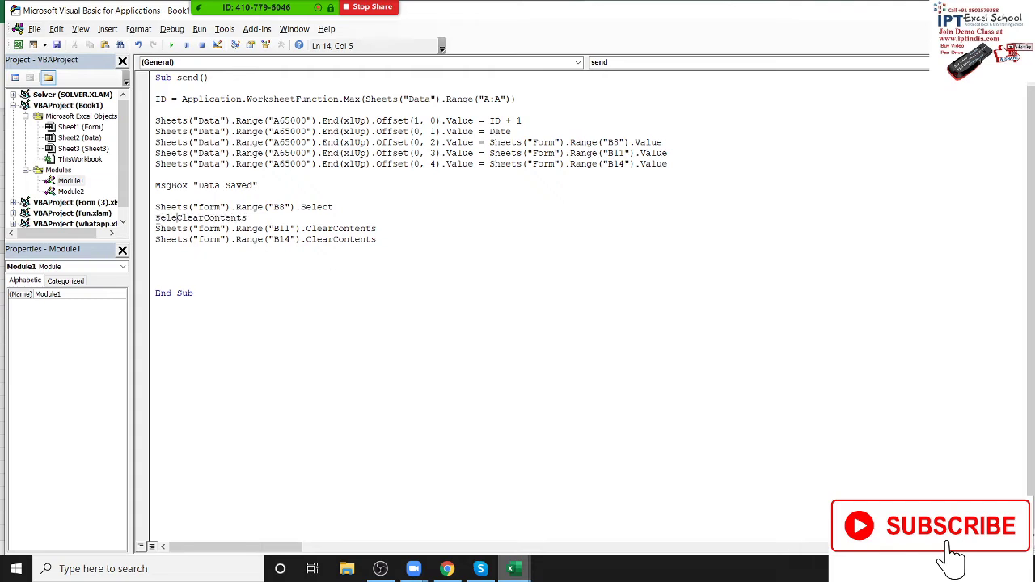
text(ction)
text(.)
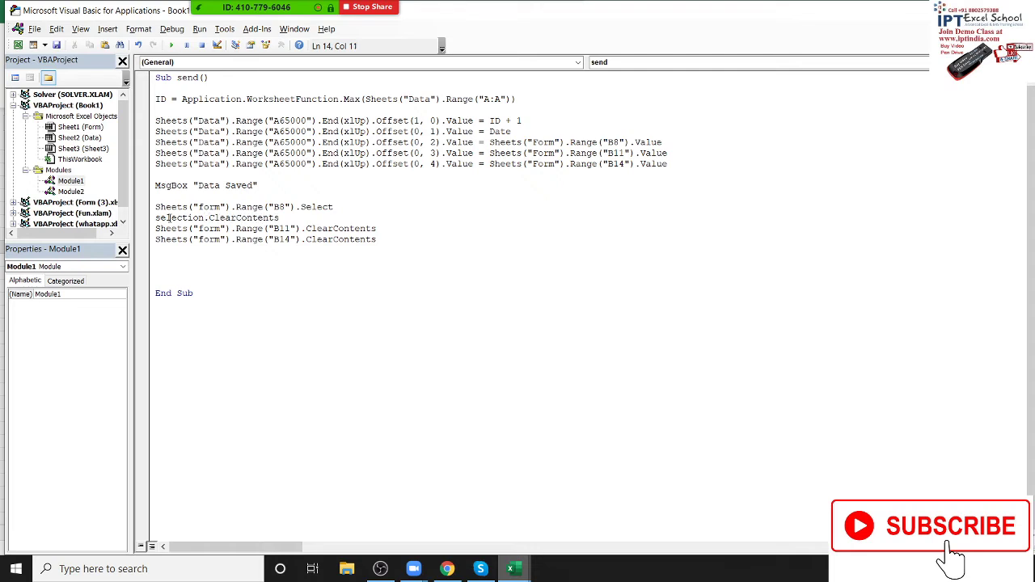
click(159, 261)
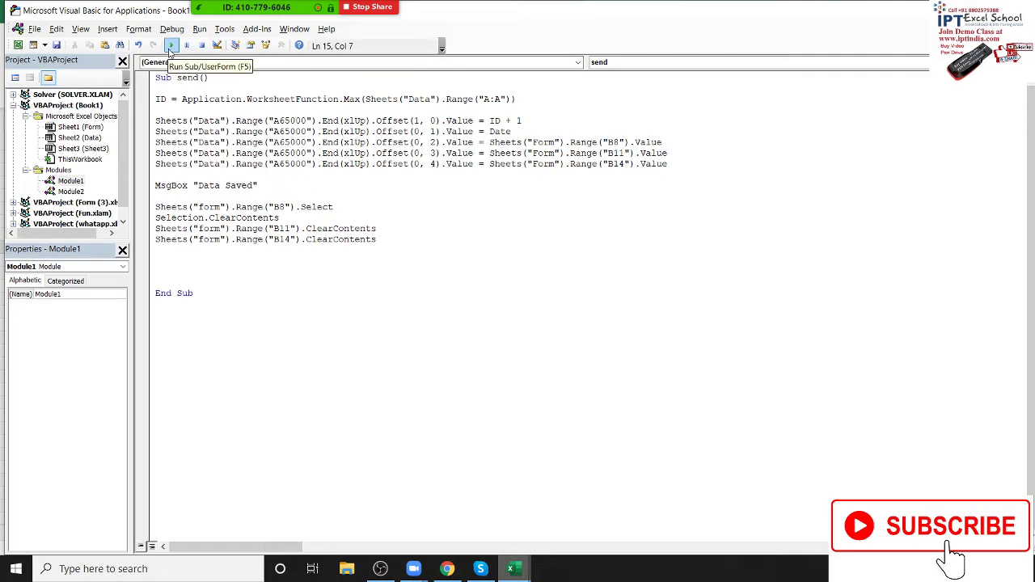
click(171, 46)
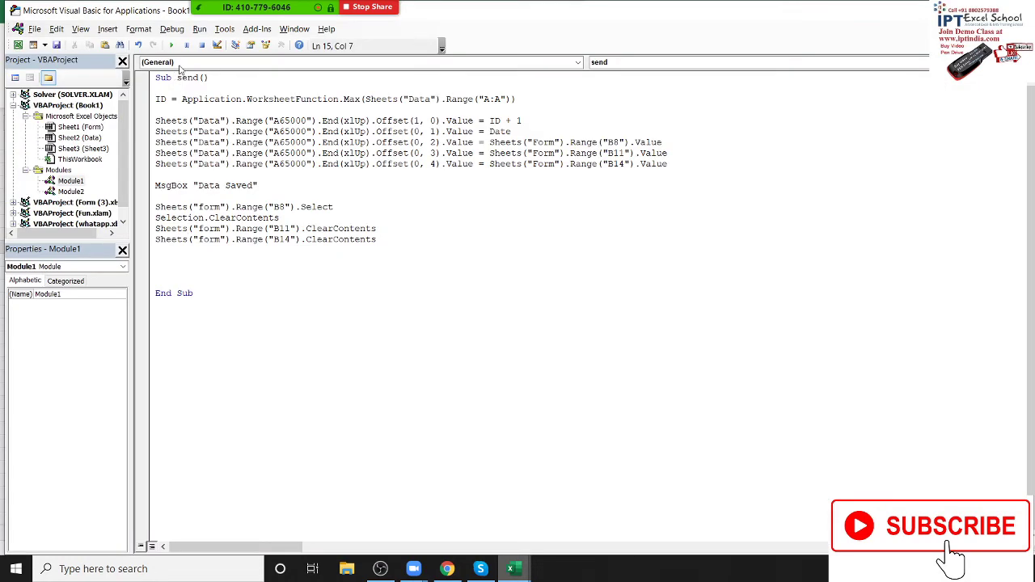
click(171, 46)
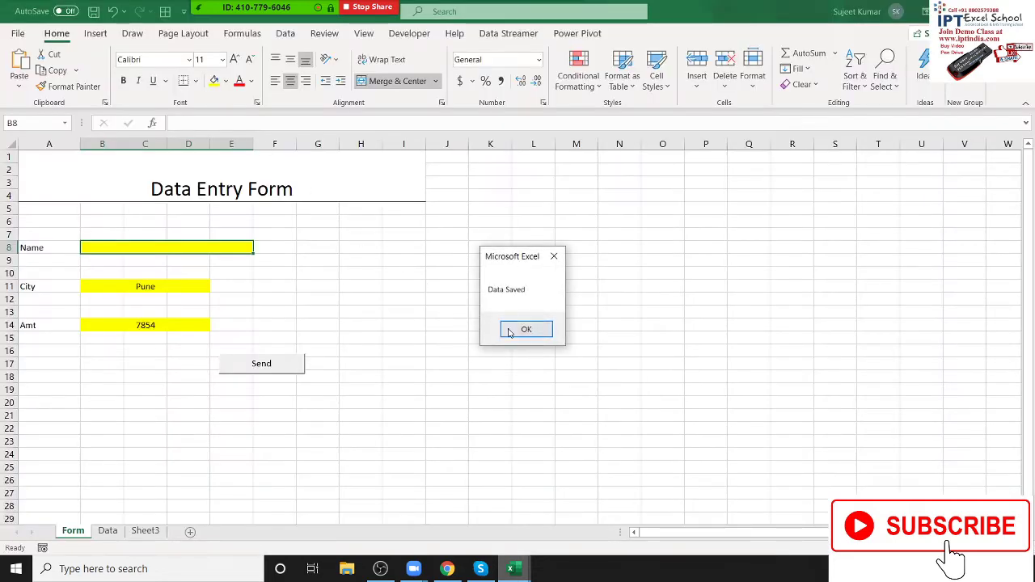
Step: Reset the failed macro run and duplicate the B8 Select/ClearContents pair as a B11 pair
click(510, 332)
click(544, 262)
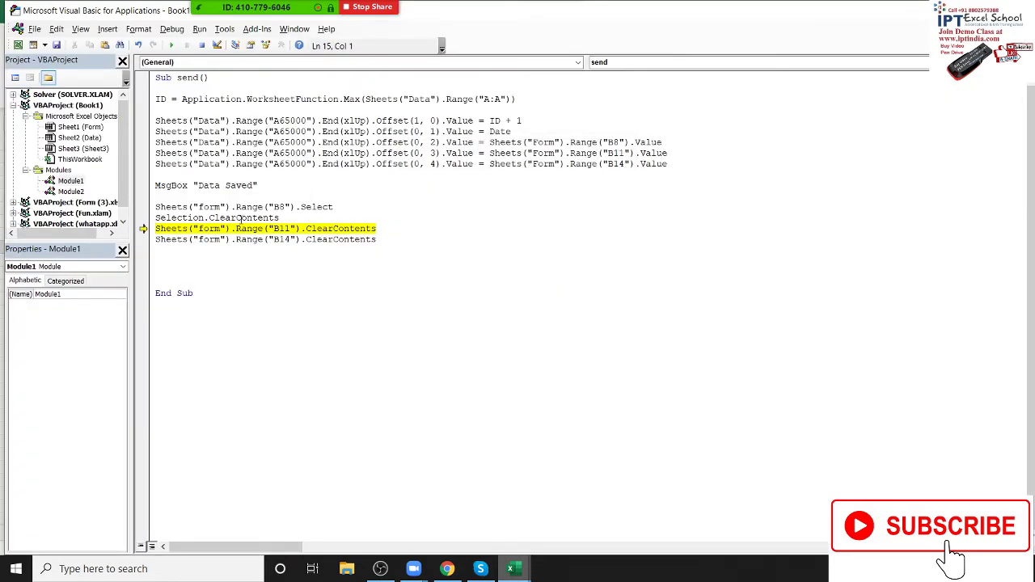
click(202, 46)
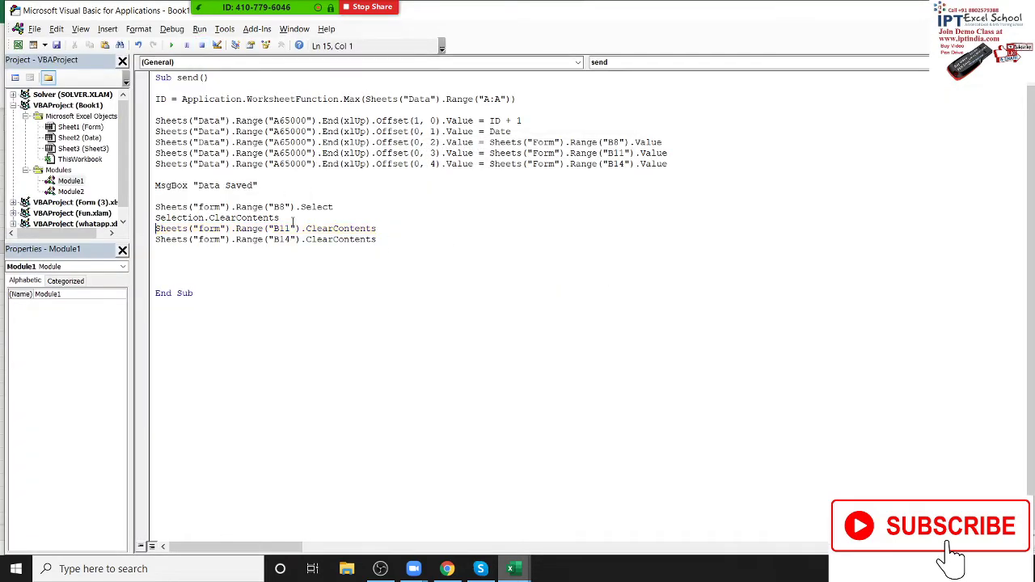
drag(283, 218, 152, 207)
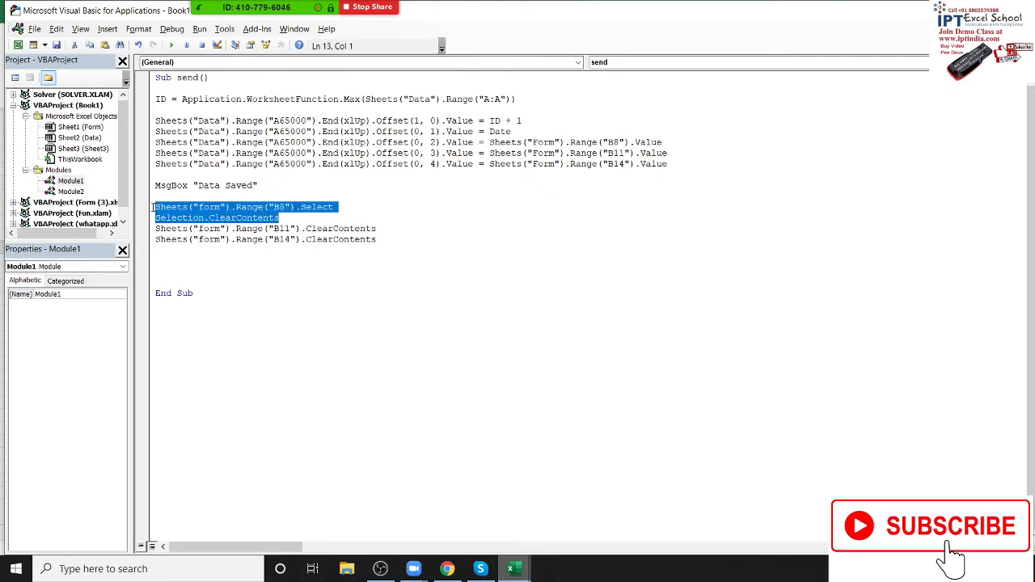
key(ctrl+c)
click(295, 223)
key(Return)
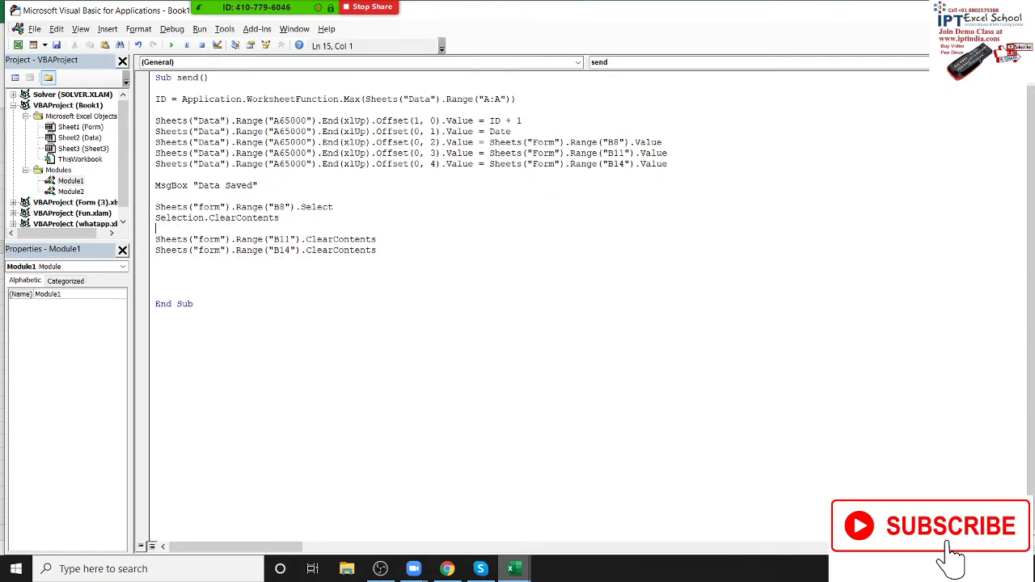
key(ctrl+v)
key(Up)
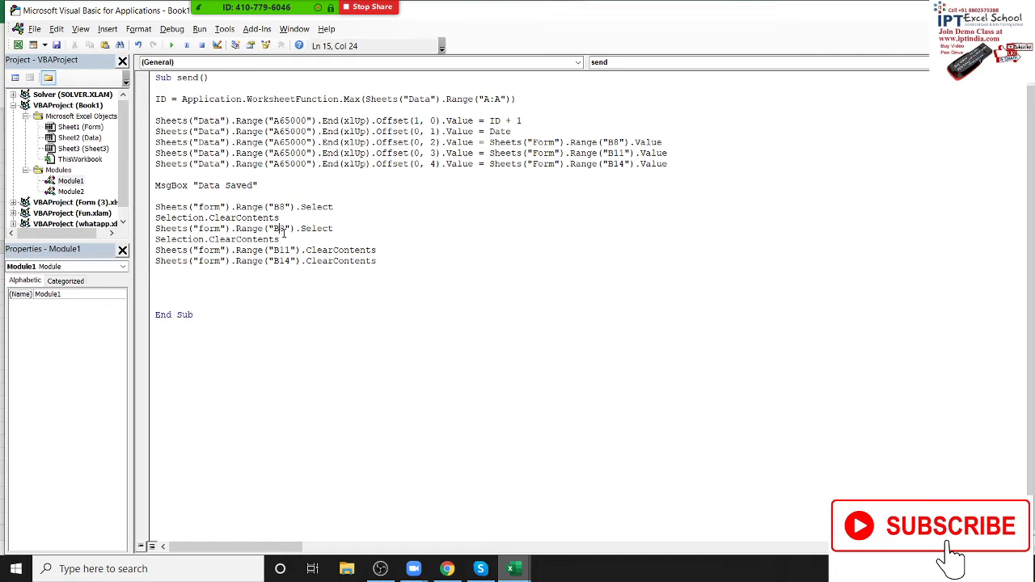
key(Delete)
text(11)
Step: Add a matching B14 Select/ClearContents pair and delete the old ClearContents lines
click(274, 250)
drag(377, 250, 188, 250)
click(285, 239)
key(Return)
key(ctrl+v)
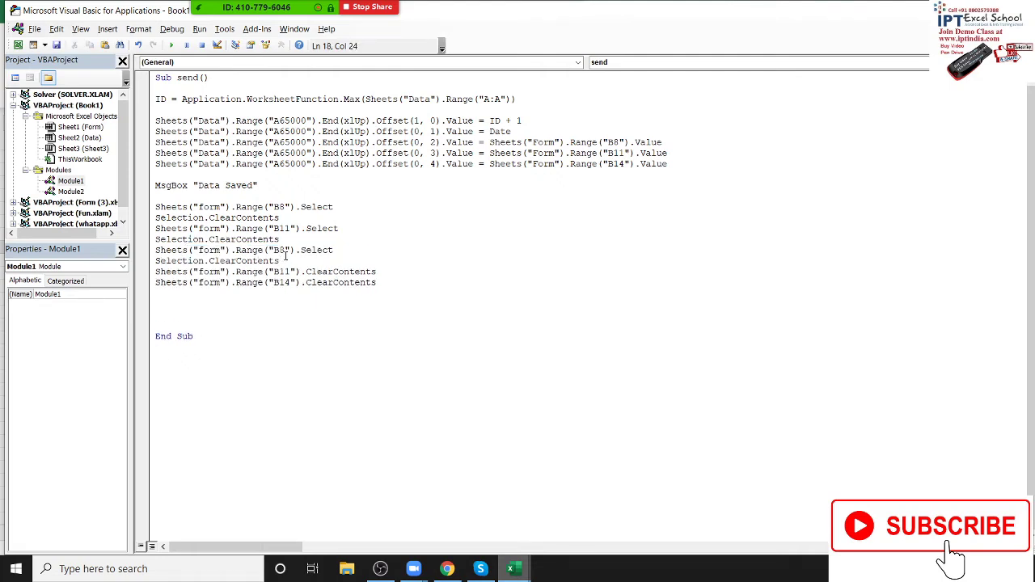
click(285, 250)
key(BackSpace)
text(1)
text(4)
click(371, 282)
drag(377, 283, 143, 268)
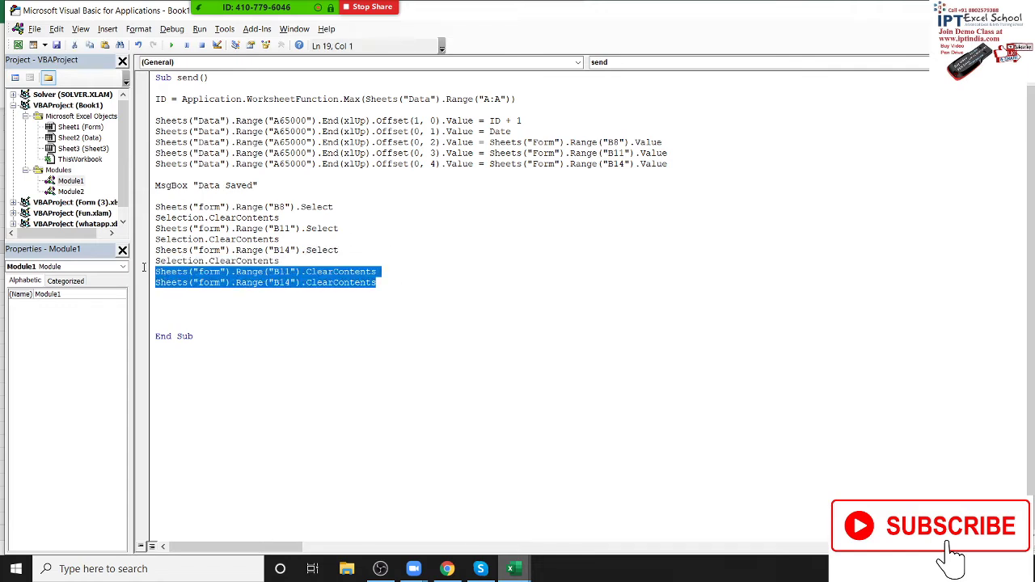
key(Delete)
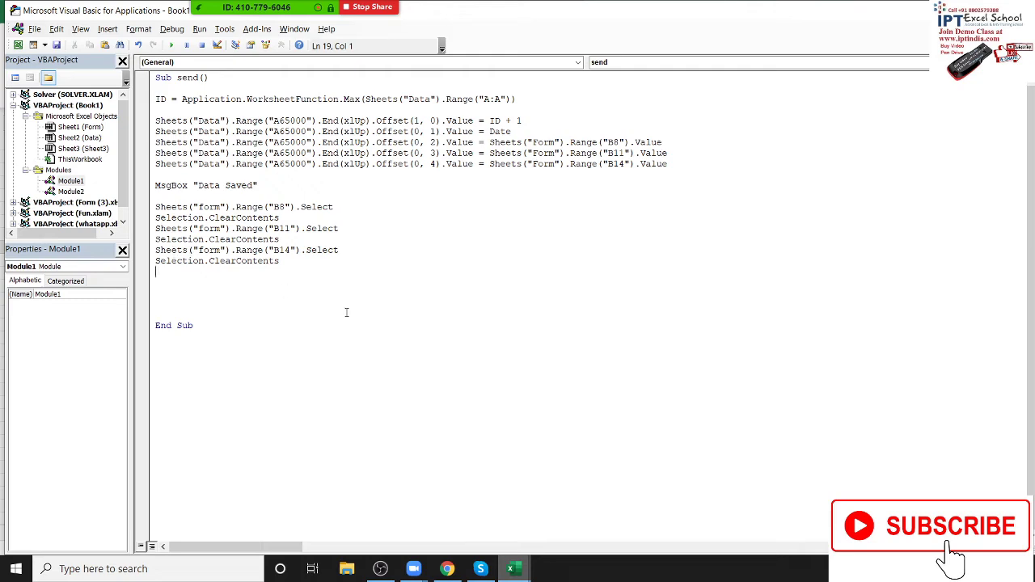
click(346, 313)
Step: Test the form by entering a name in B8, sending it, and viewing the Data sheet records
key(alt+F11)
click(109, 247)
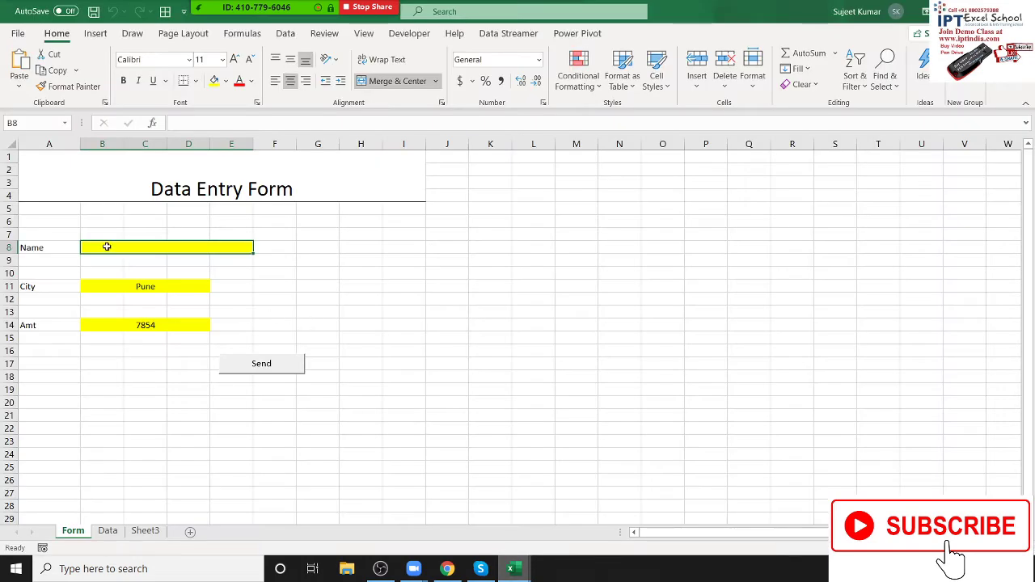
text(Puja)
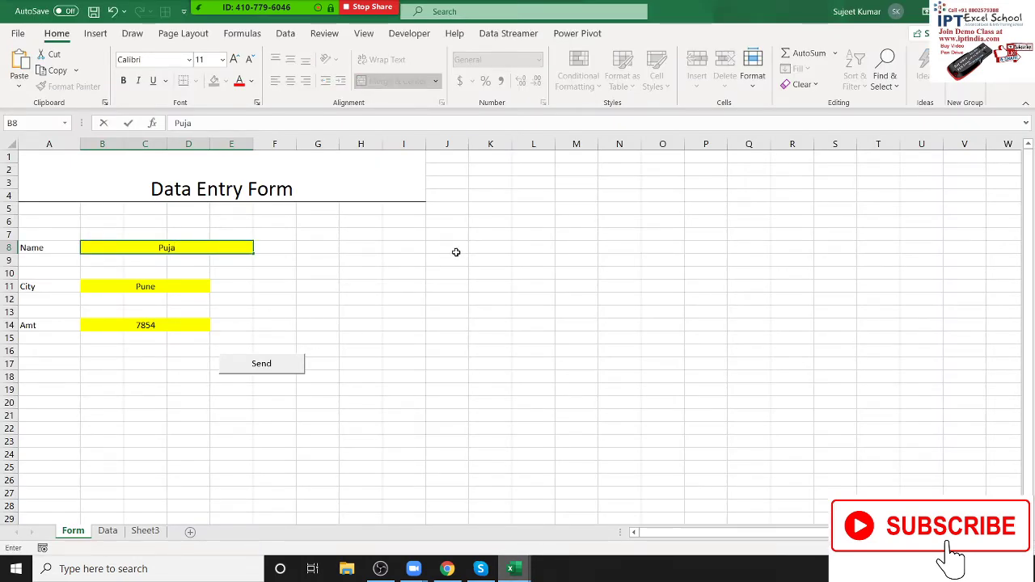
click(456, 248)
click(259, 365)
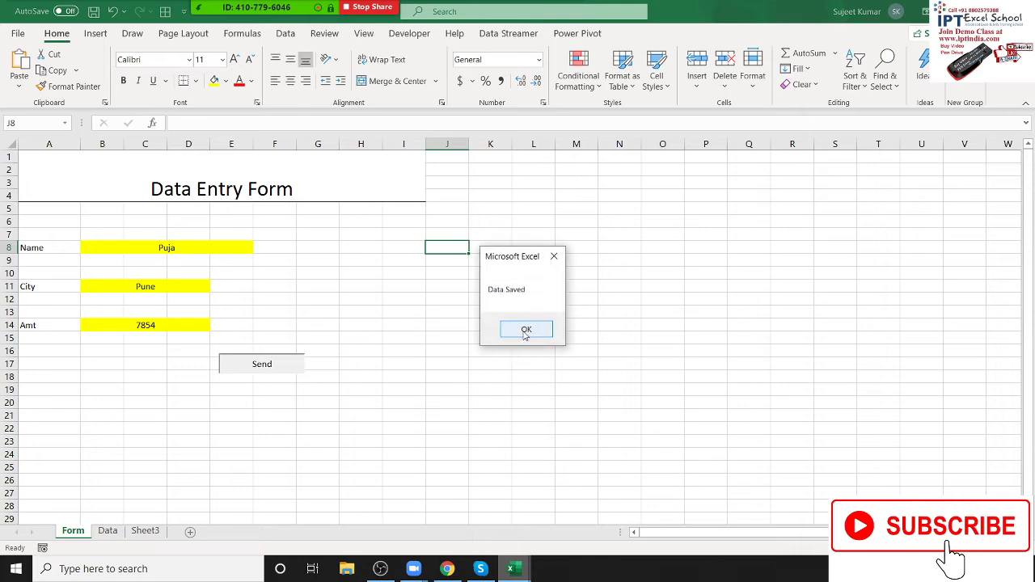
click(523, 331)
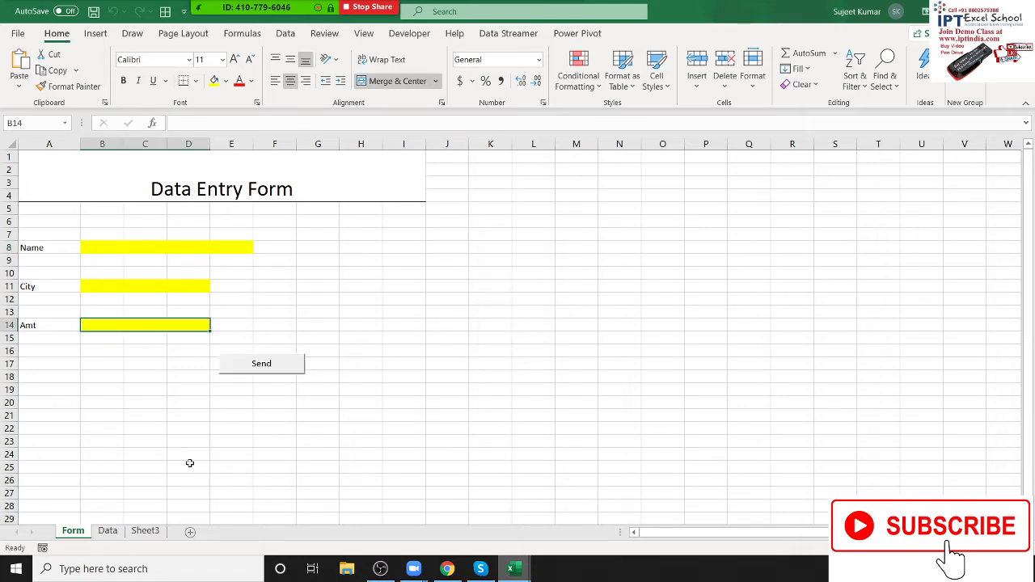
key(alt+Tab)
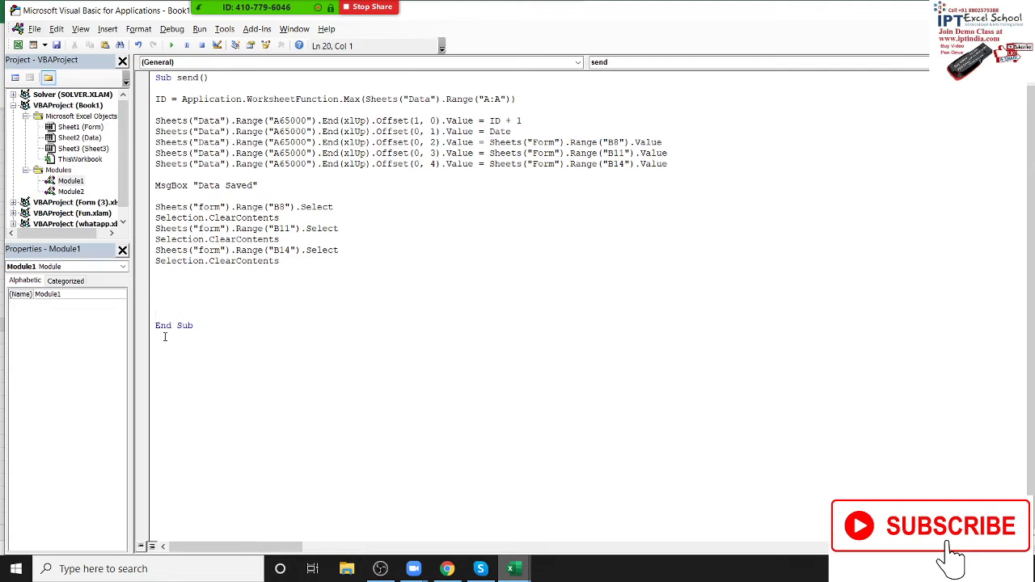
key(alt+F11)
key(alt+F11)
key(alt+F11)
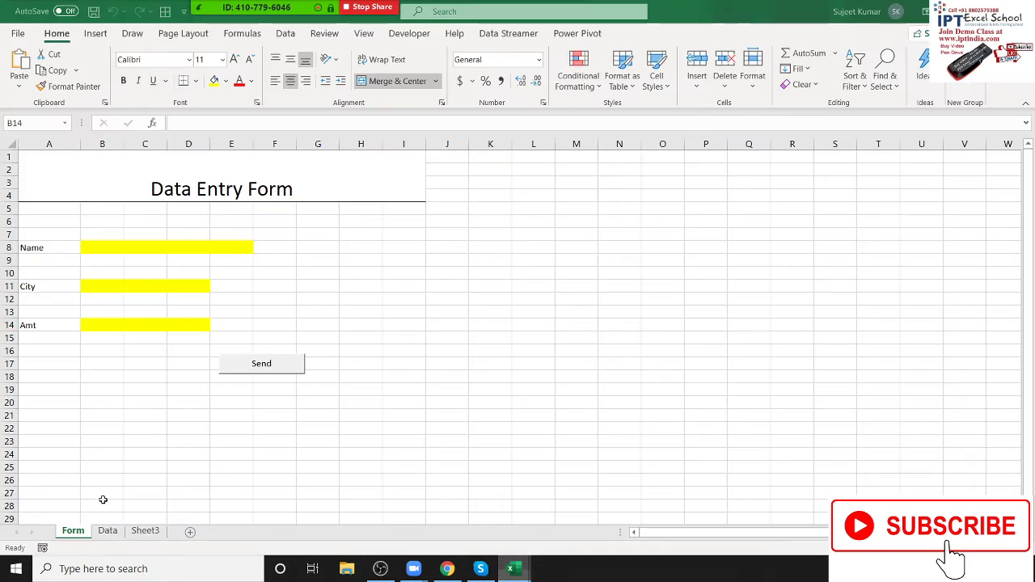
click(108, 531)
Step: Copy the Data sheet into a new workbook, keeping the original sheet in place
right_click(109, 533)
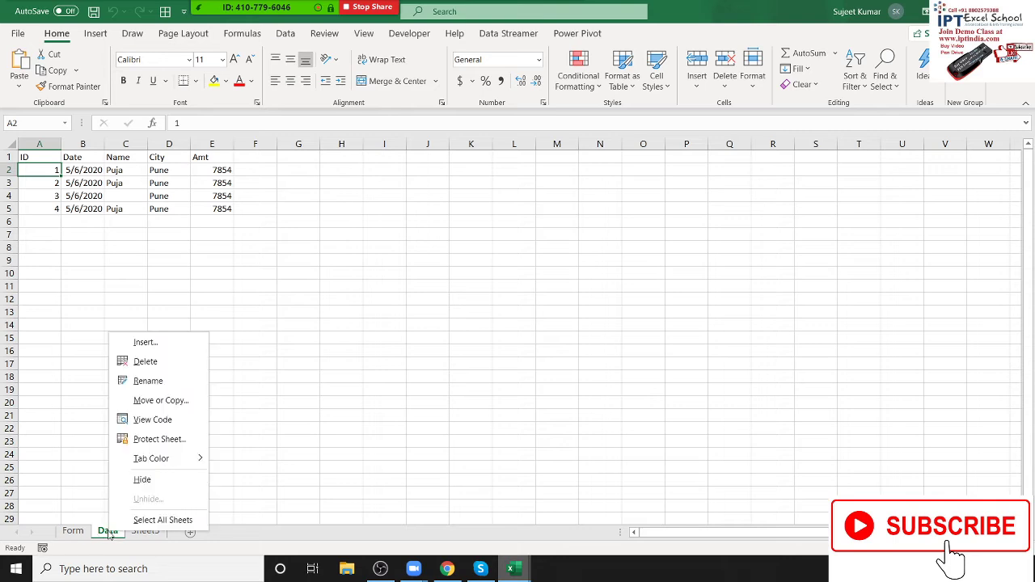
click(157, 400)
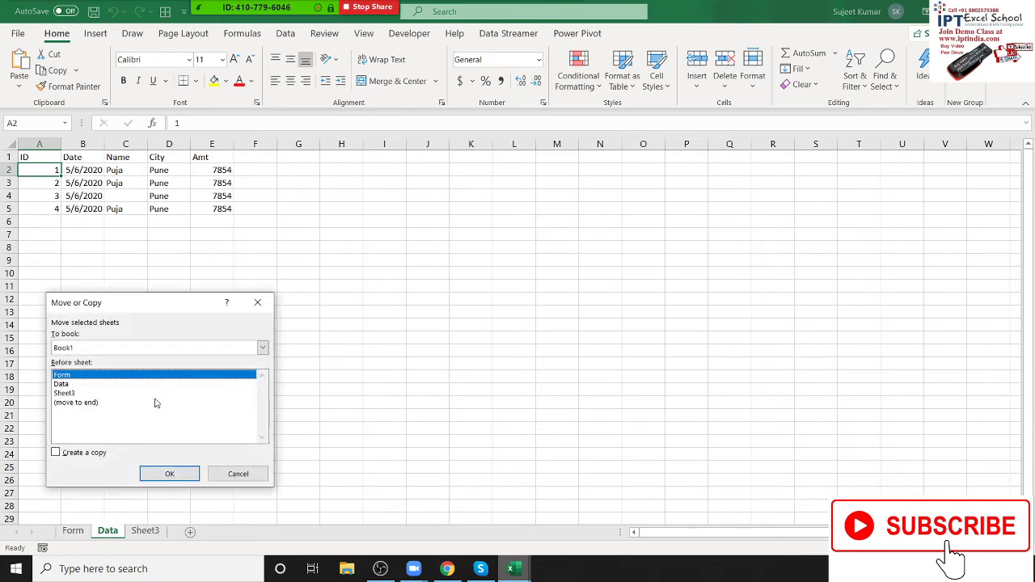
click(130, 348)
click(121, 358)
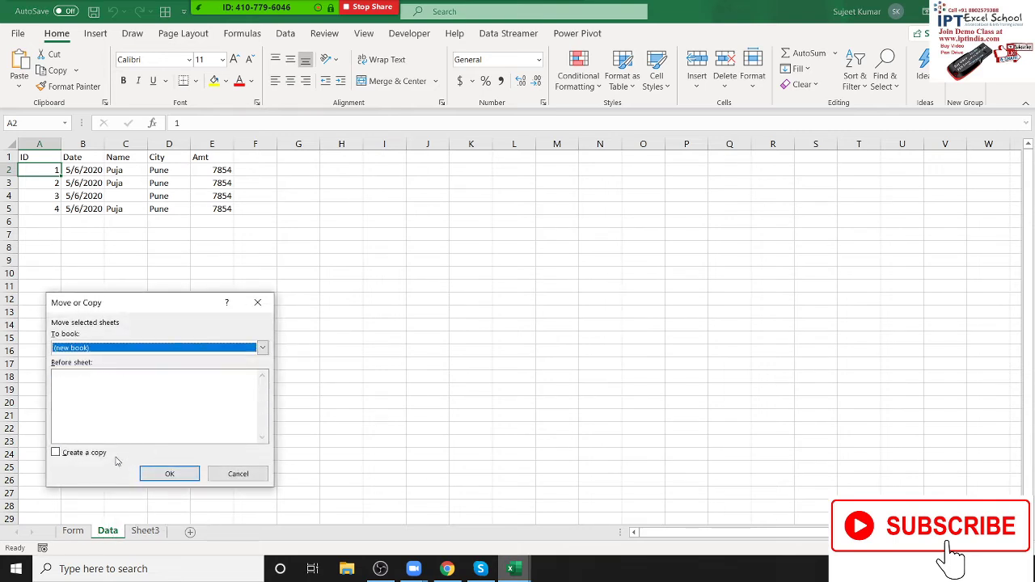
click(84, 453)
click(169, 474)
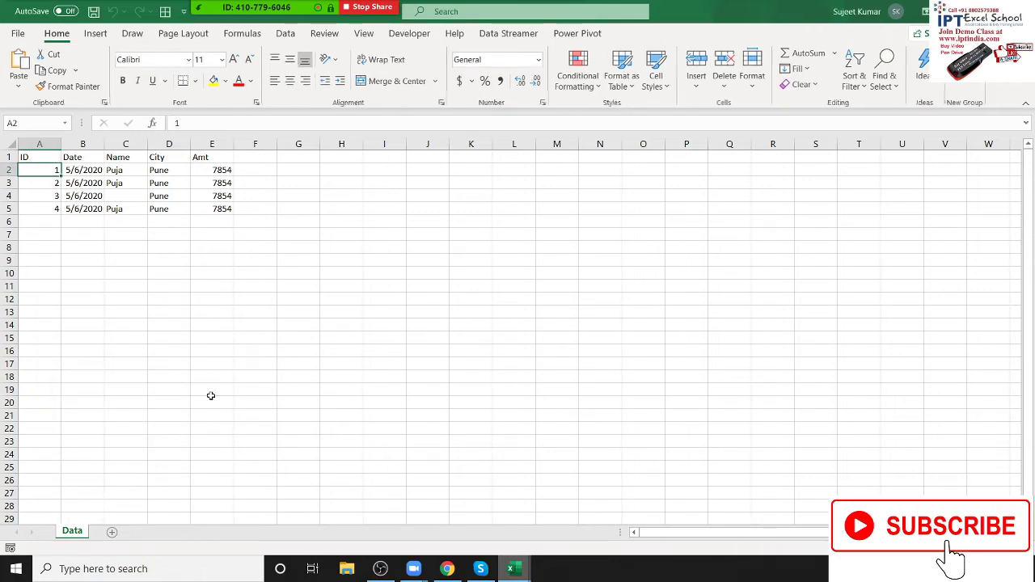
Step: Save the new workbook as FData, Excel Workbook (*.xlsx), in the DT folder
click(26, 38)
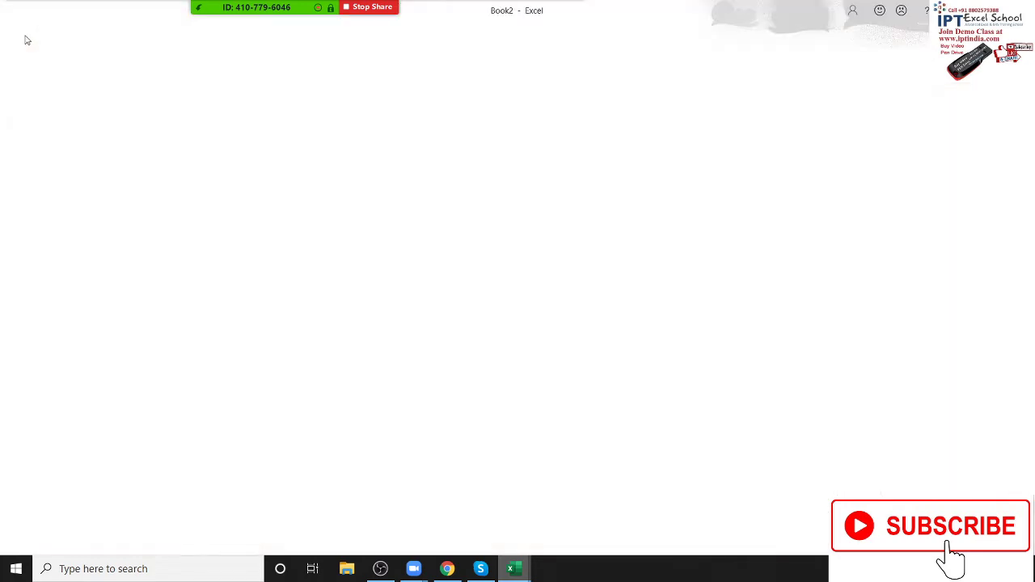
click(40, 212)
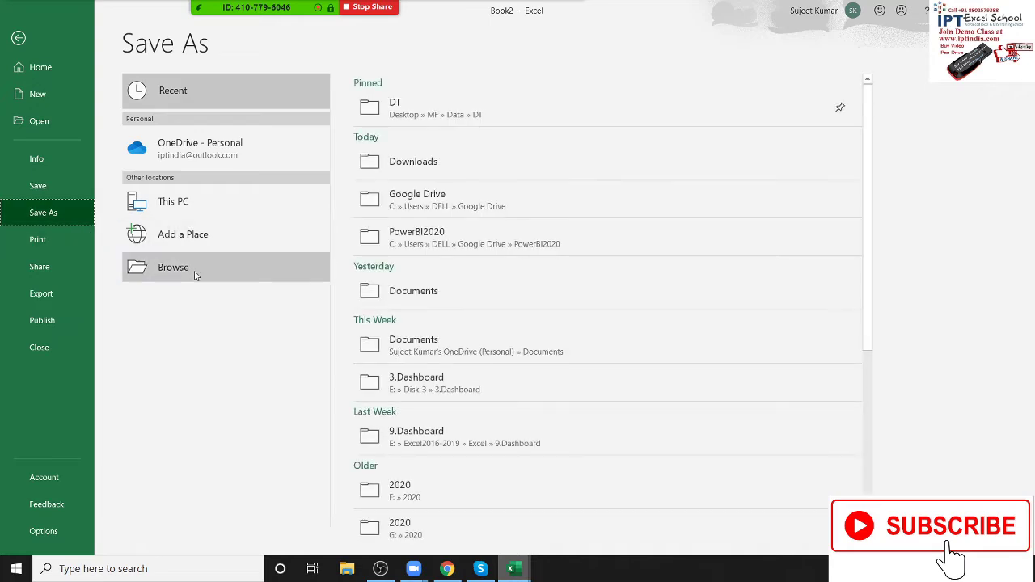
click(433, 118)
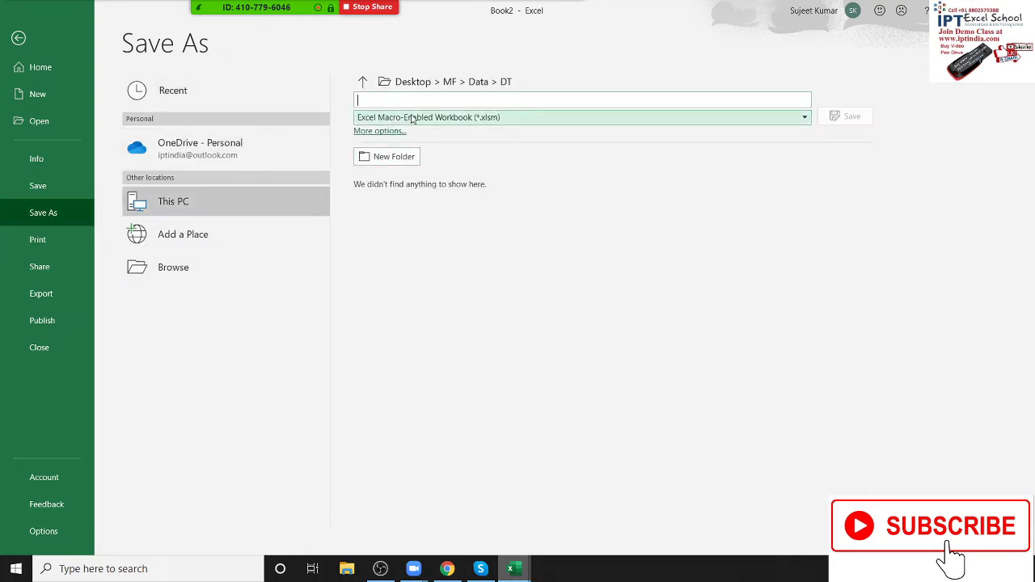
text(D)
key(BackSpace)
text(F)
text(Data)
click(450, 117)
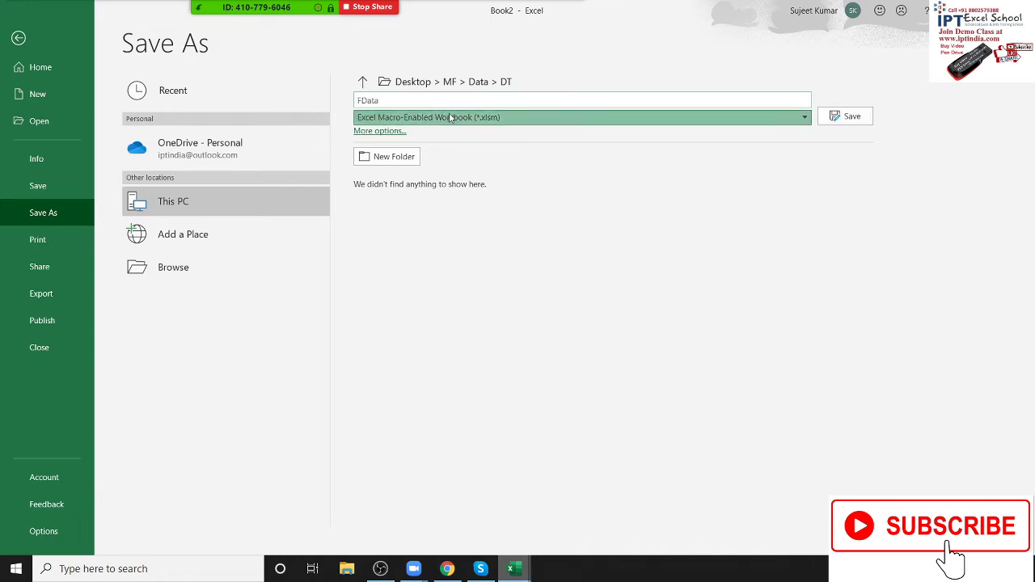
click(511, 136)
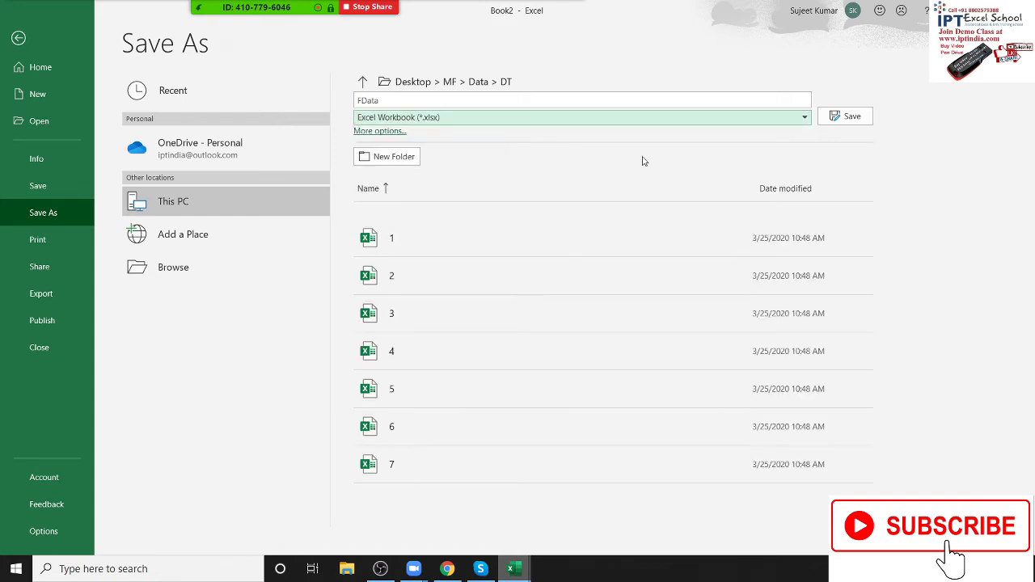
click(851, 120)
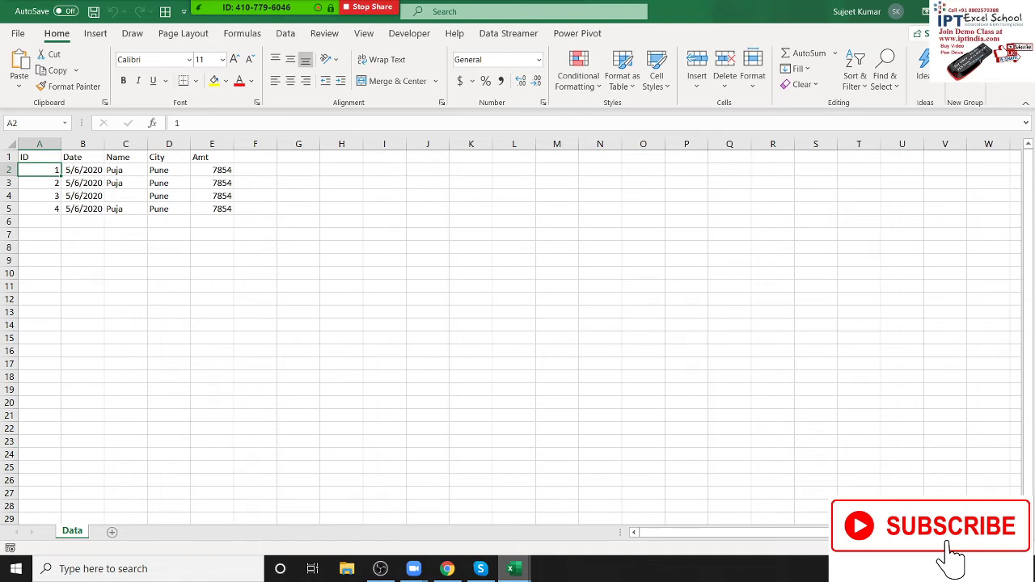
Step: Draw Form Controls Button 2 right of Send with no macro, then select the send macro's code
click(73, 531)
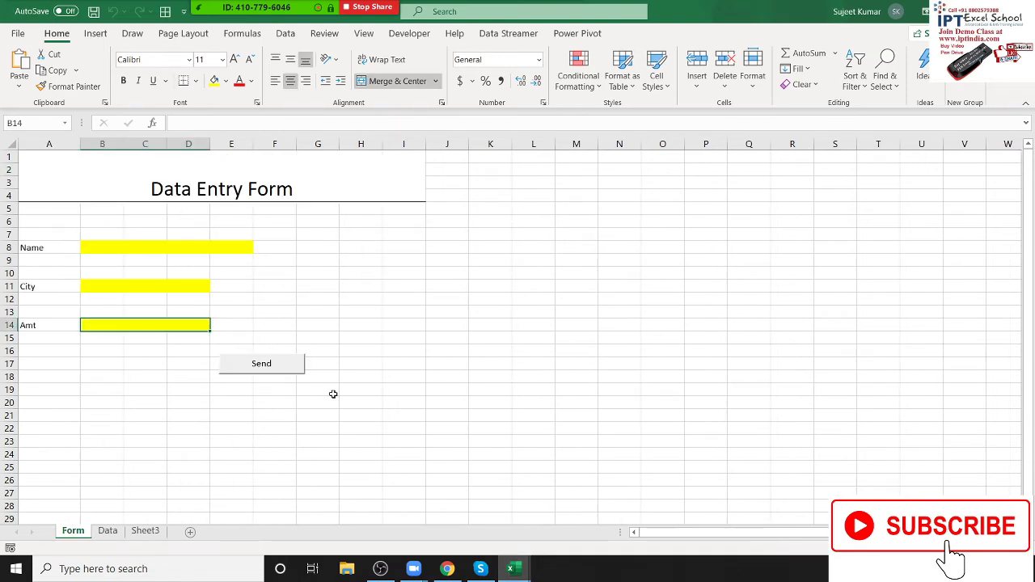
click(453, 247)
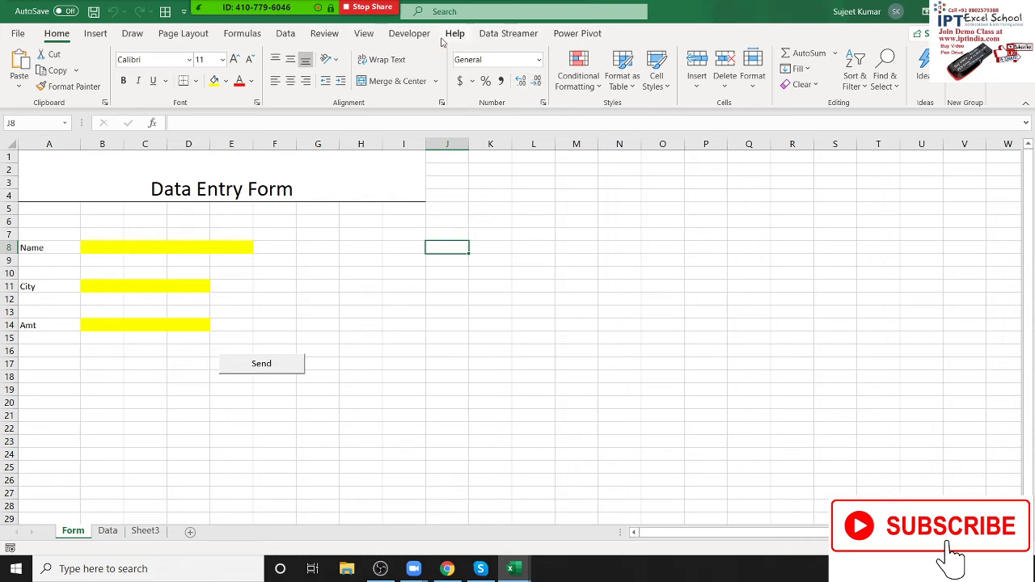
click(285, 33)
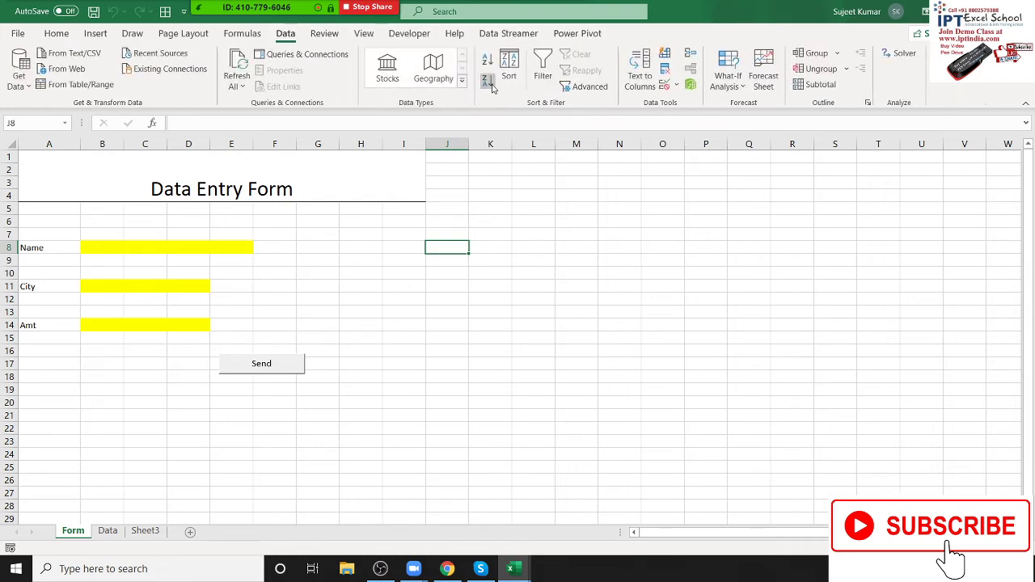
click(409, 34)
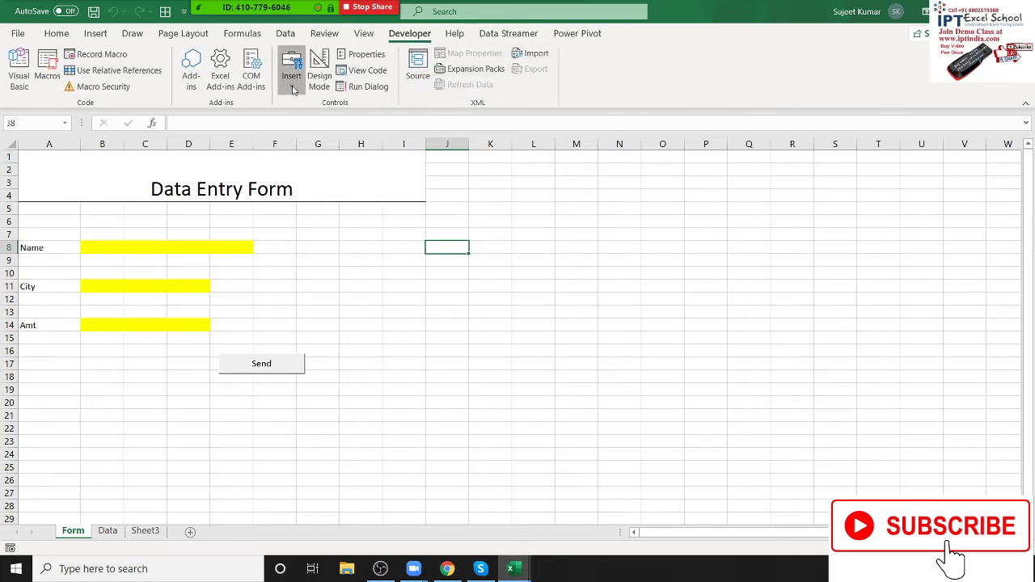
click(291, 75)
click(286, 123)
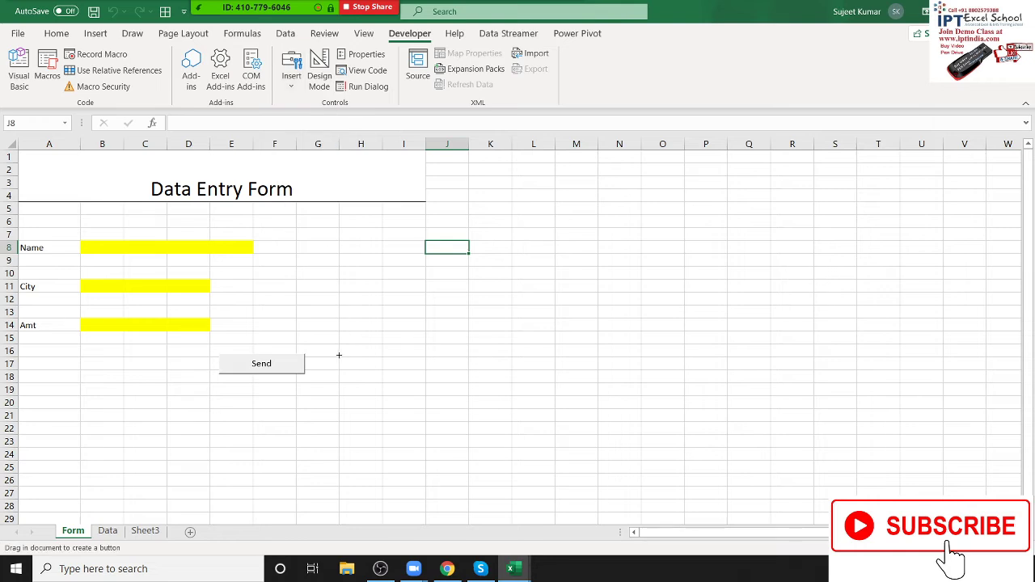
drag(338, 352, 435, 377)
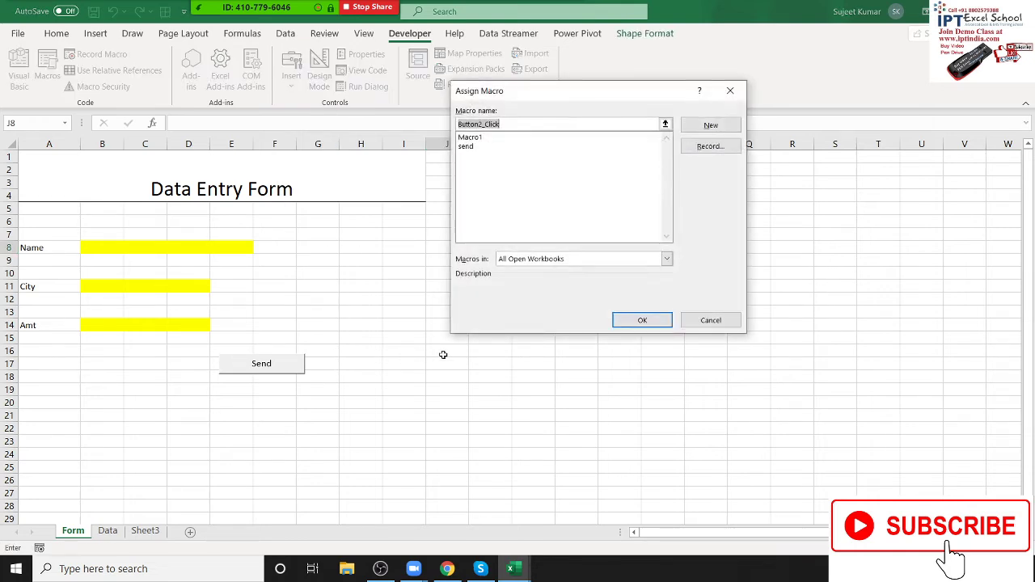
double_click(500, 162)
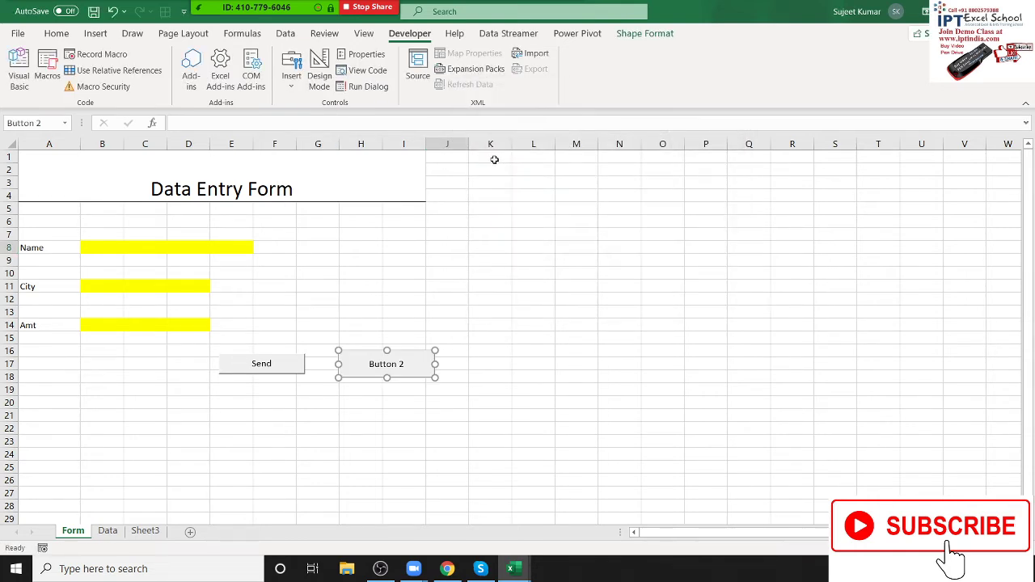
click(369, 364)
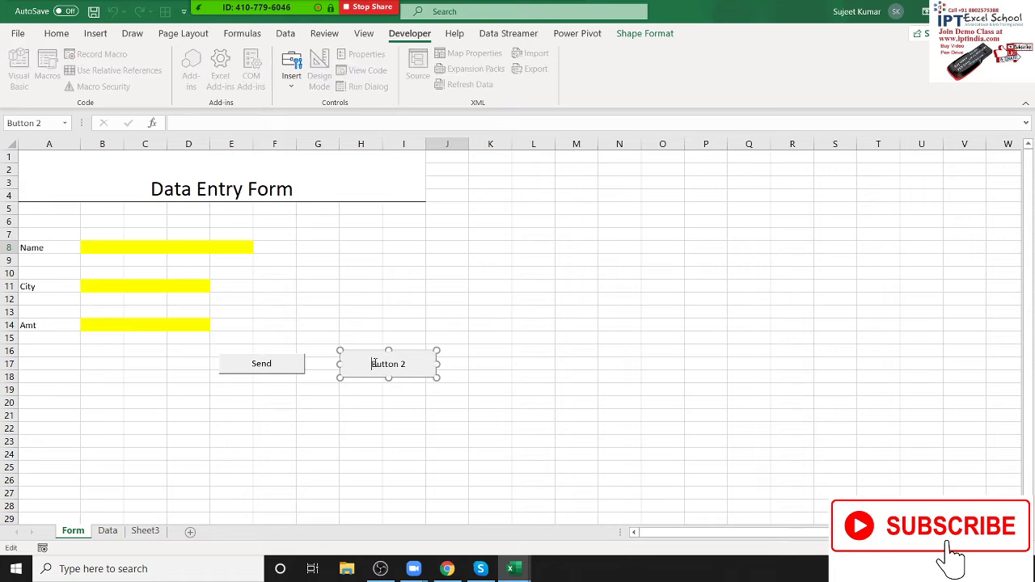
click(395, 392)
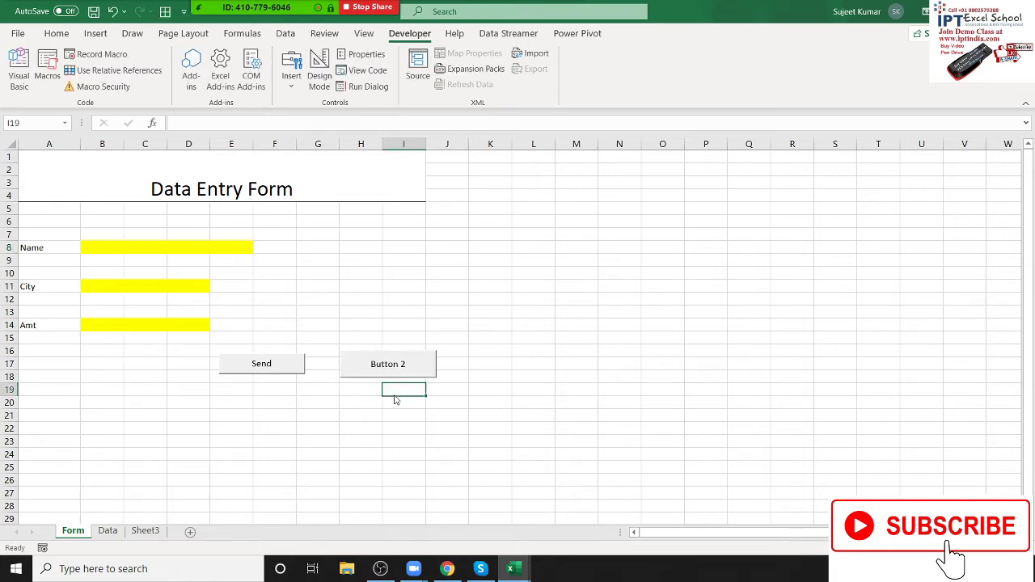
key(alt+F11)
drag(265, 377, 114, 75)
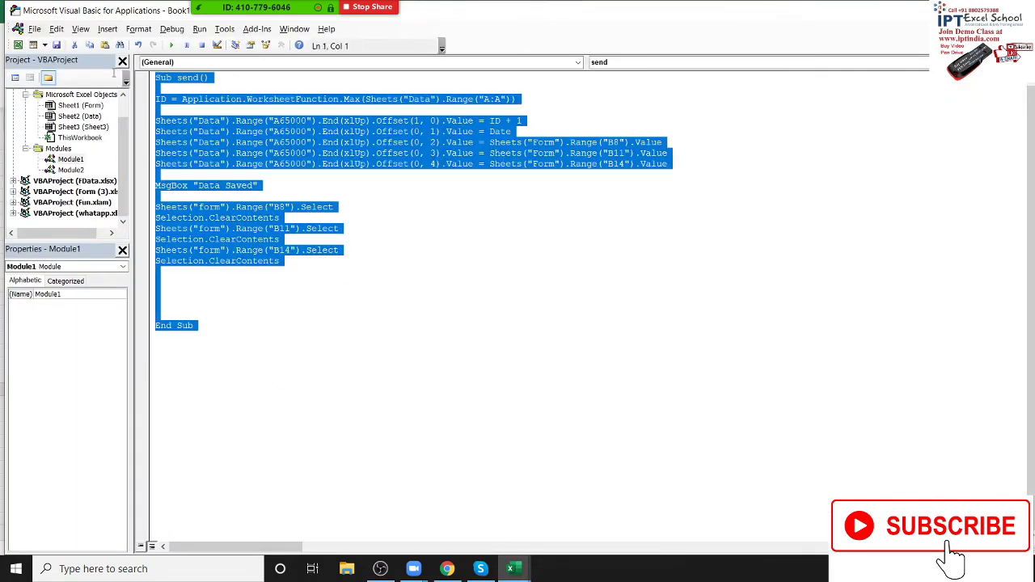
Step: Paste a duplicate of the send macro below End Sub and rename it sendF
click(186, 391)
text(Sub send()  ID = Application.WorksheetFunction.Max(Sheets("Data").Range("A:A"))  Sheets("Data").Range("A65000").End(xlUp).Offset(1, 0).Value = ID + 1 Sheets("Data").Range("A65000").End(xlUp).Offset(0, 1).Value = Date Sheets("Data").Range("A65000").End(xlUp).Offset(0, 2).Value = Sheets("Form").Range("B8").Value Sheets("Data").Range("A65000").End(xlUp).Offset(0, 3).Value = Sheets("Form").Range("B11").Value Sheets("Data").Range("A65000").End(xlUp).Offset(0, 4).Value = Sheets("Form").Range("B14").Value  MsgBox "Data Saved"  Sheets("form").Range("B8").Select Selection.ClearContents Sheets("form").Range("B11").Select Selection.ClearContents Sheets("form").Range("B14").Select Selection.ClearContents      End Sub)
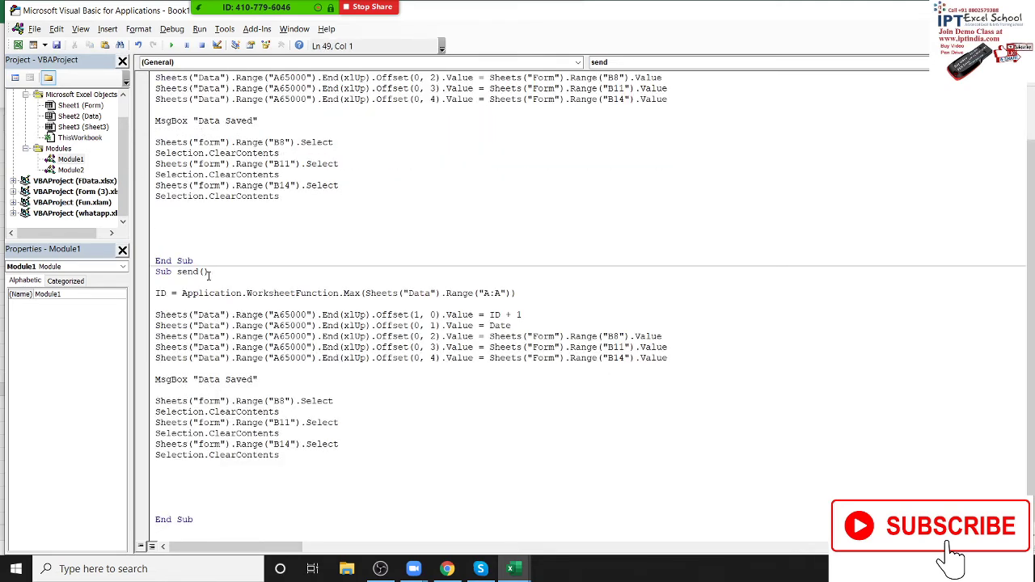
click(204, 272)
text(1)
drag(308, 347, 308, 357)
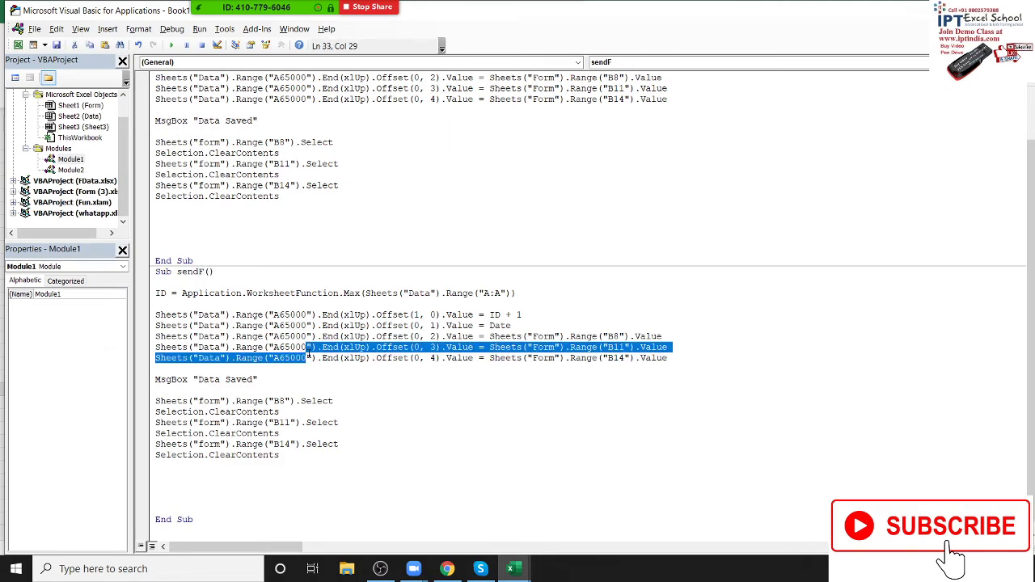
Step: Insert a Workbooks.Open statement as the first line of the sendF macro
click(158, 283)
key(Return)
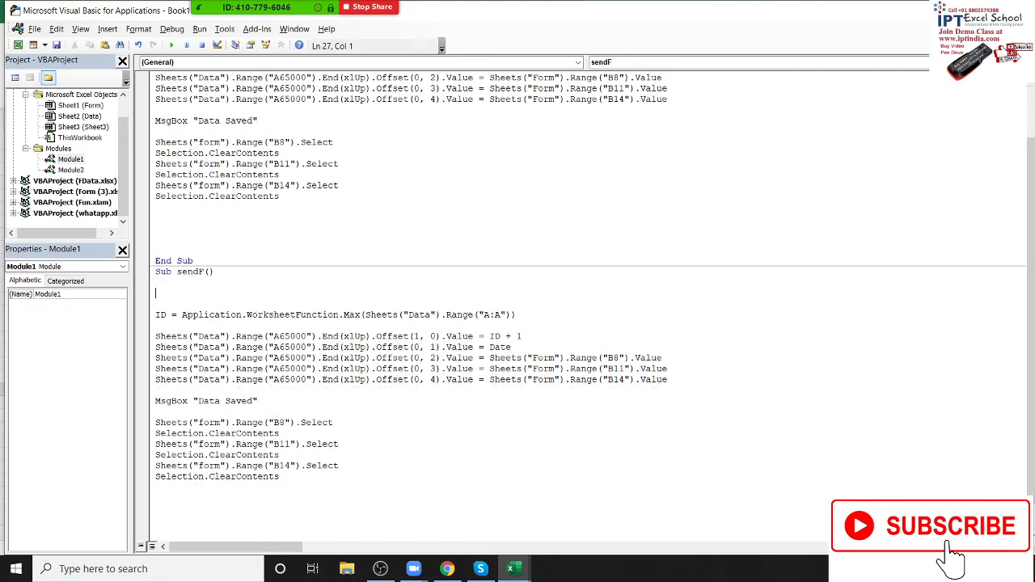
text(wo)
text(kbooks)
text(.op)
key(Tab)
key(Return)
click(346, 569)
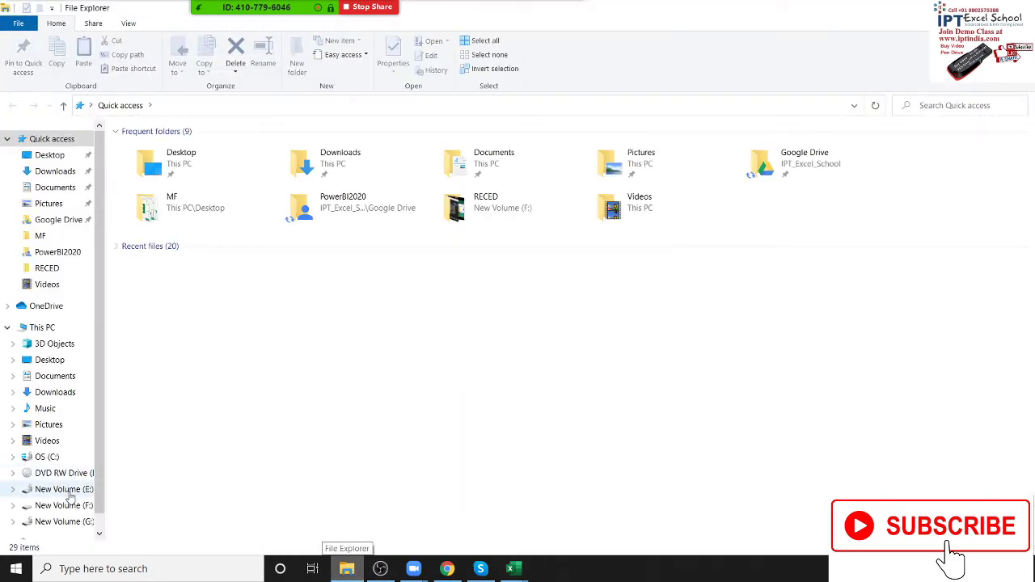
Step: Navigate to Desktop > MF > Data > DT and copy the DT folder's full path
click(65, 489)
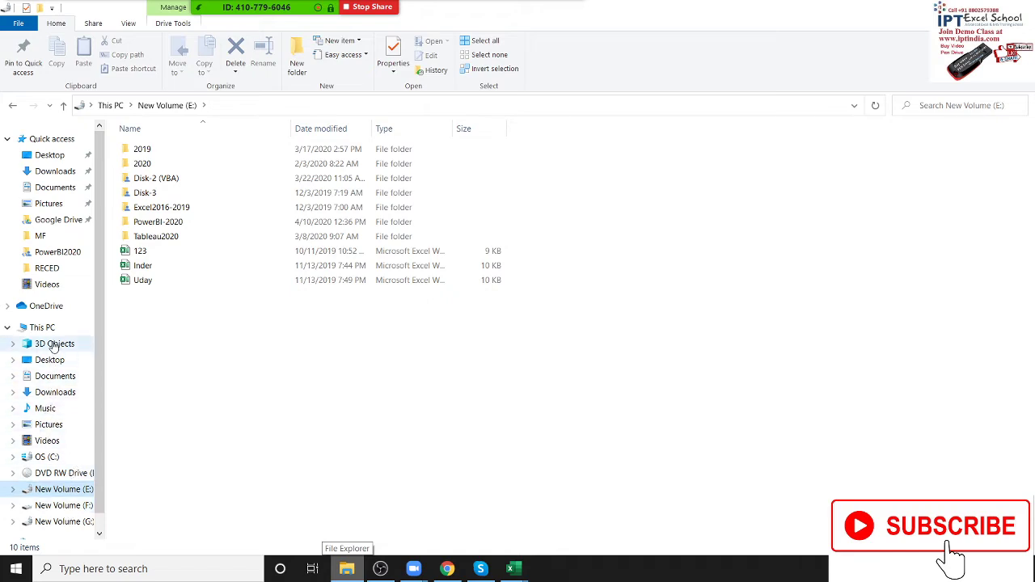
click(50, 360)
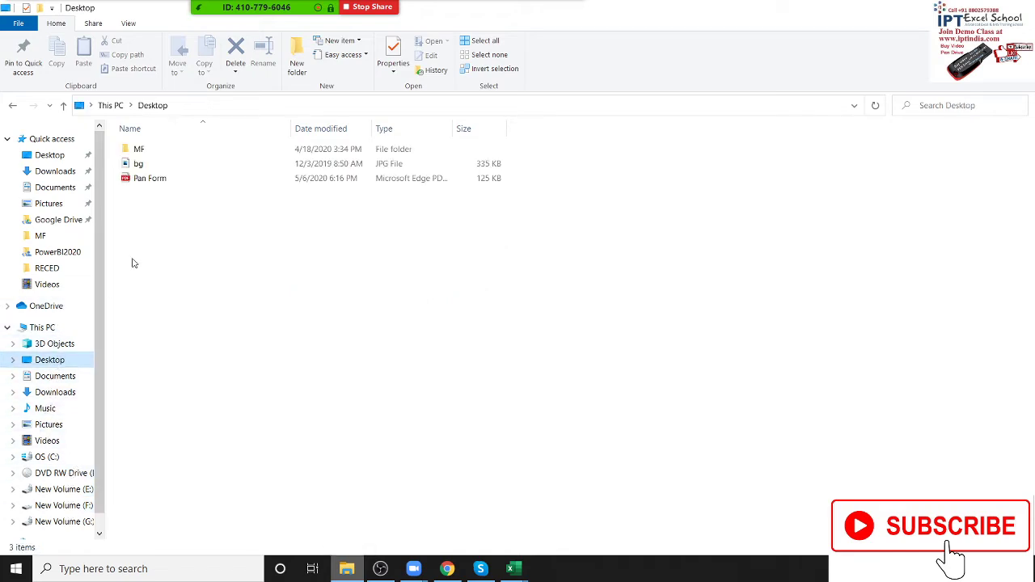
double_click(145, 149)
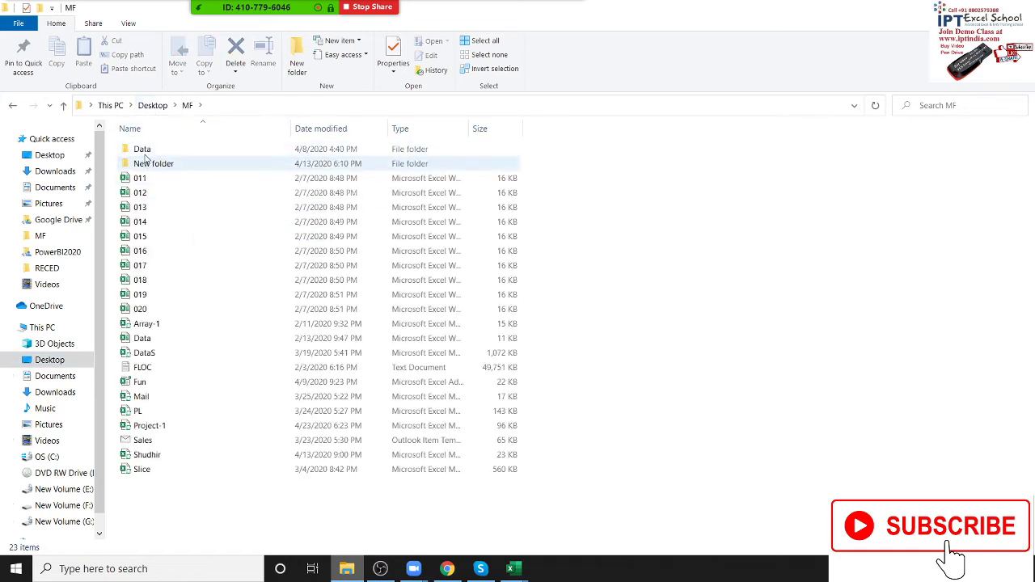
click(145, 152)
double_click(145, 153)
double_click(139, 151)
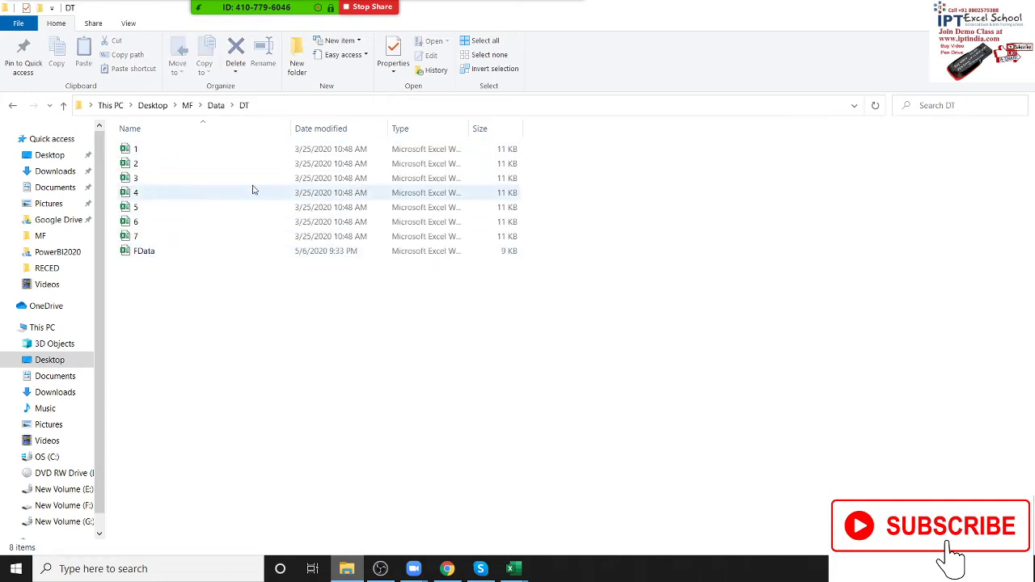
click(278, 106)
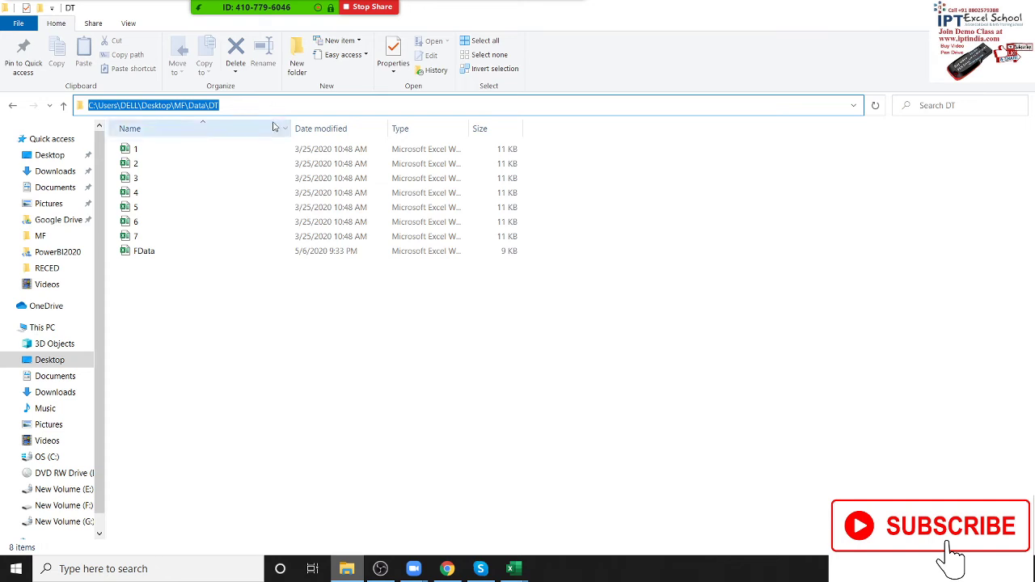
key(alt+Tab)
Step: Complete the line as Workbooks.Open "C:\Users\DELL\Desktop\MF\Data\DT\FData.xlsx"
scroll(326, 369, down, 1)
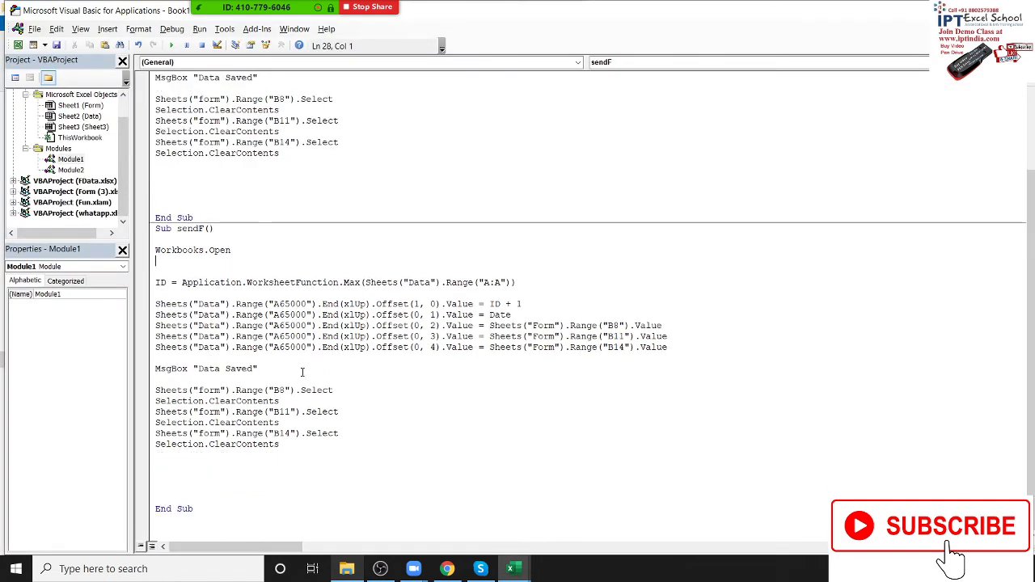
click(249, 251)
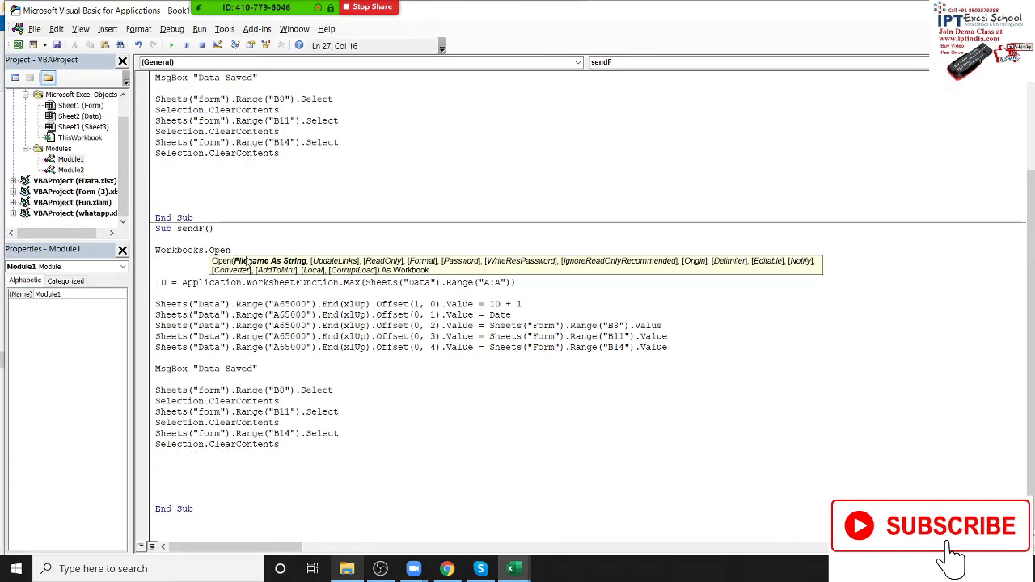
text(")
text(C:\Users\DELL\Desktop\MF\Data\DT)
text(\)
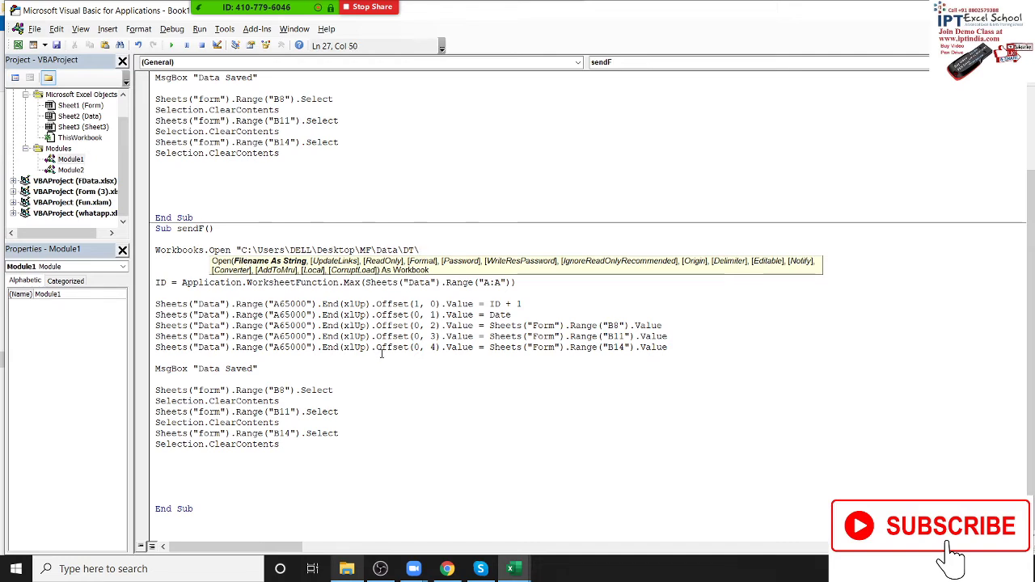
text(FData.)
text(xlsx)
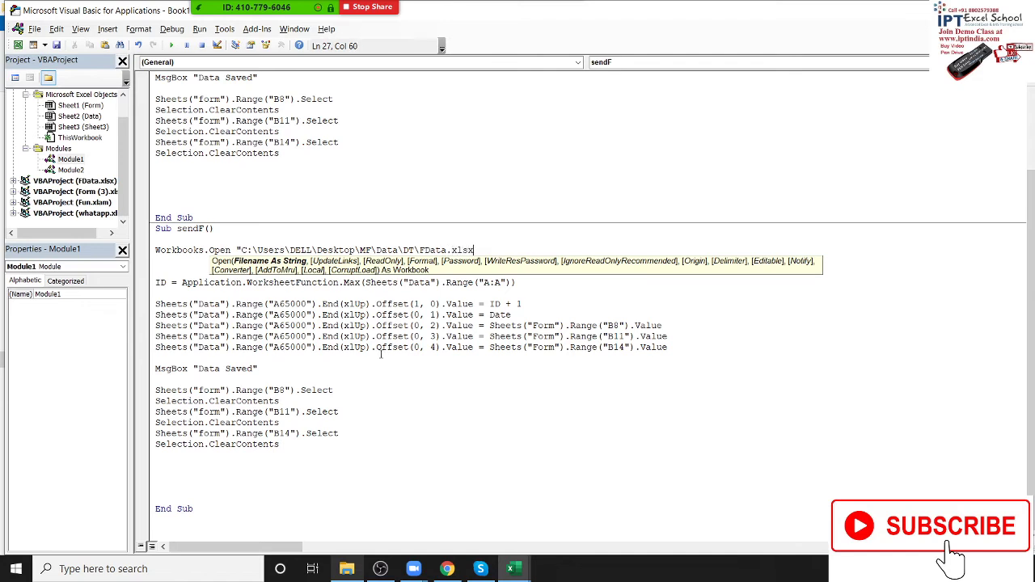
text(")
click(436, 413)
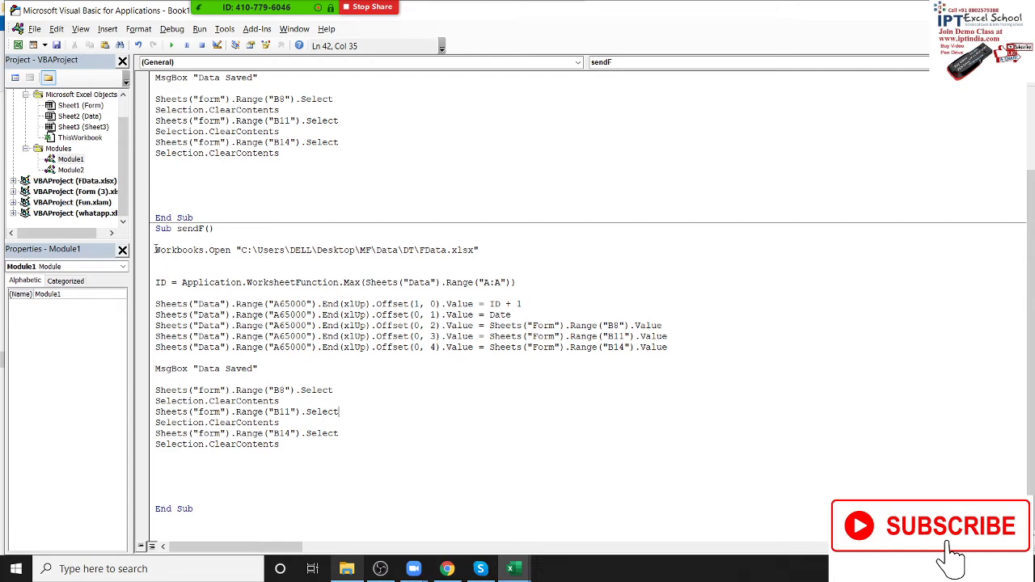
drag(156, 250, 159, 264)
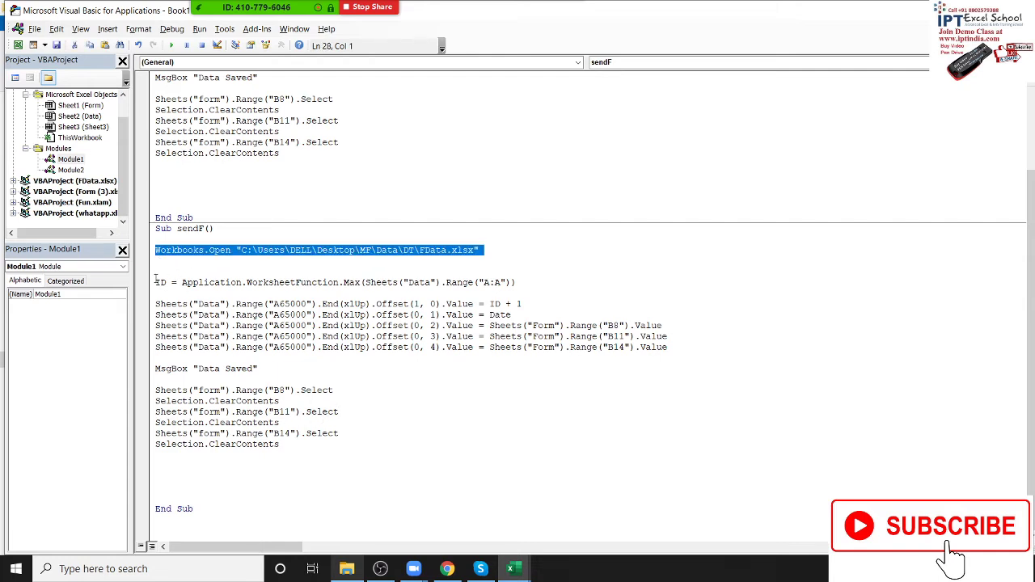
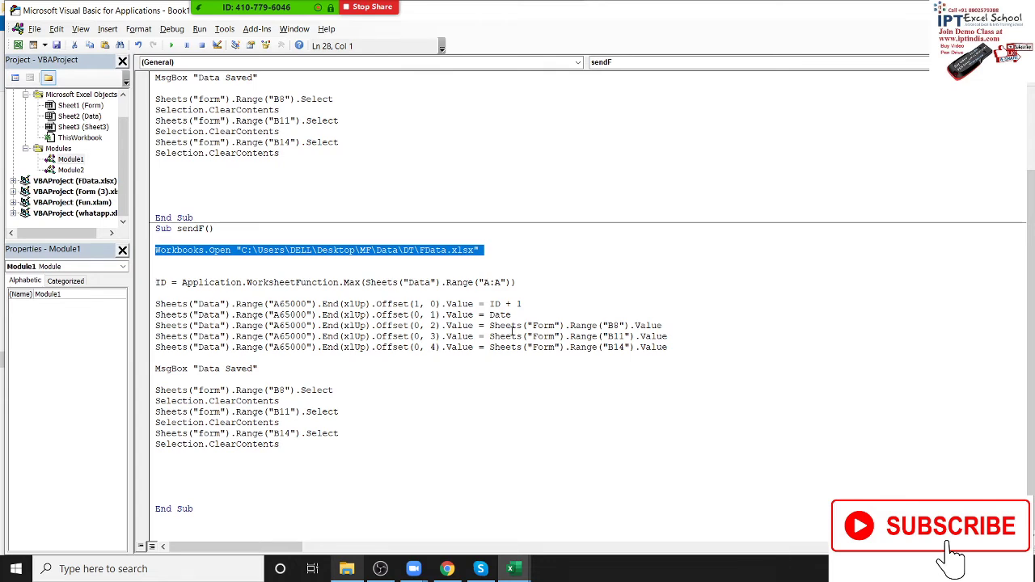
Step: Prefix Sheets("Data") in the ID Max line with Workbooks("FData.xlsx")
click(368, 283)
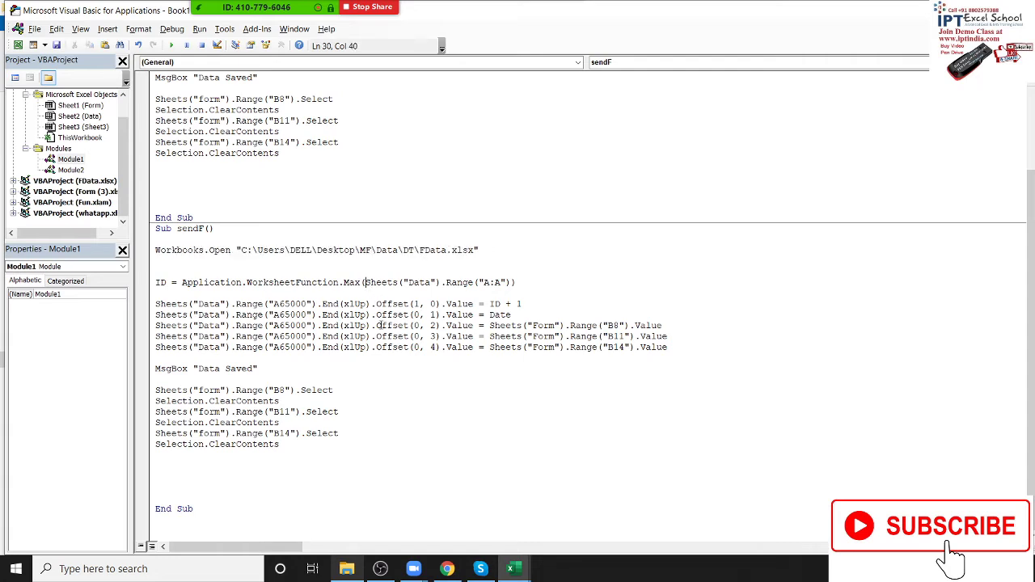
text(work)
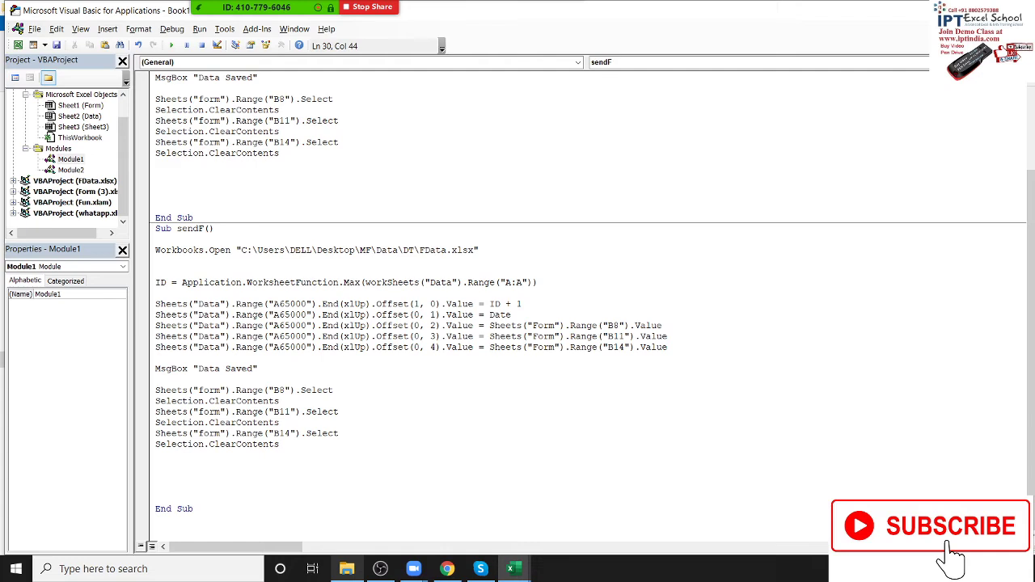
text(boos)
key(BackSpace)
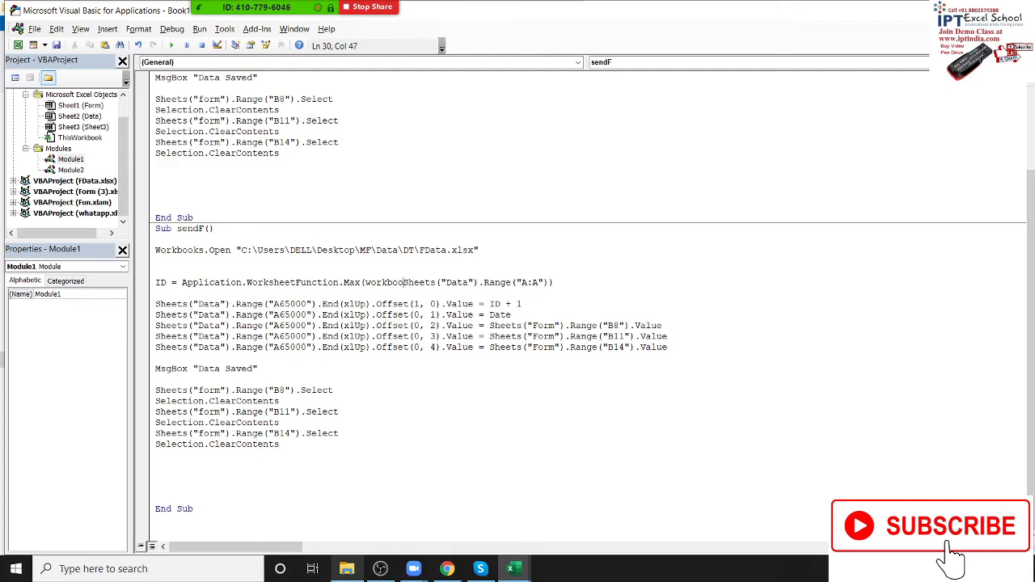
text(ks()
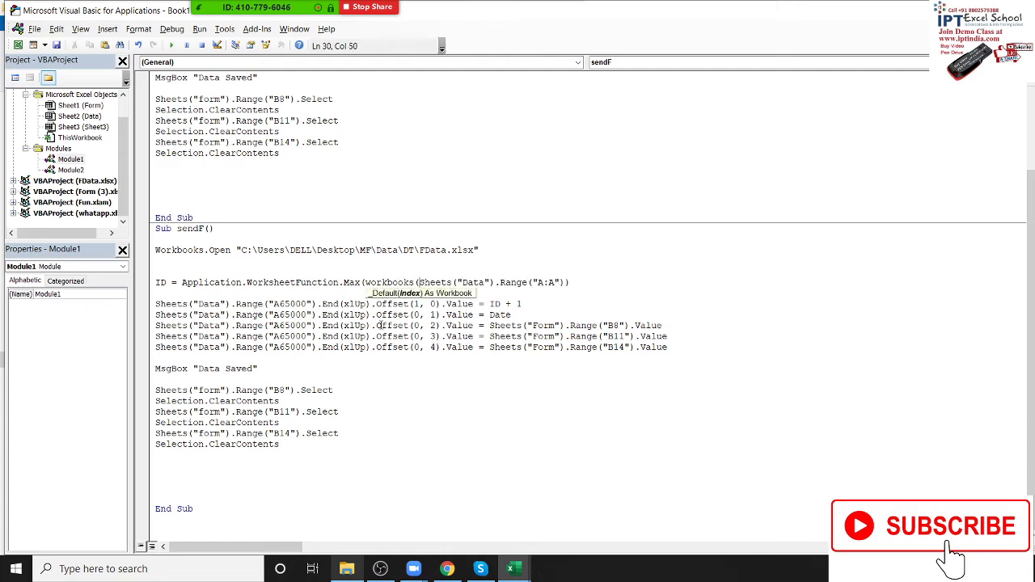
text("Form)
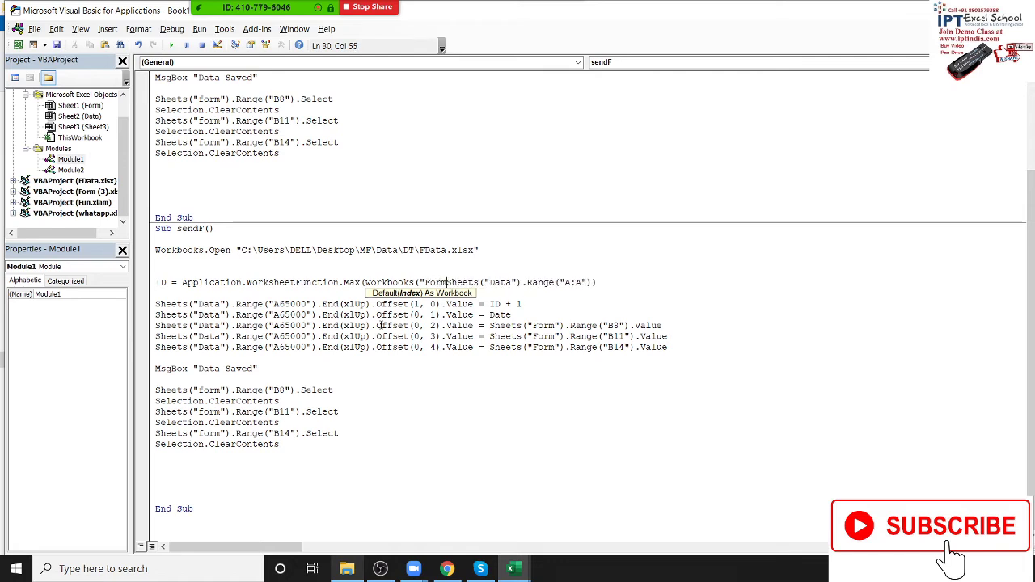
text(.xlsm)
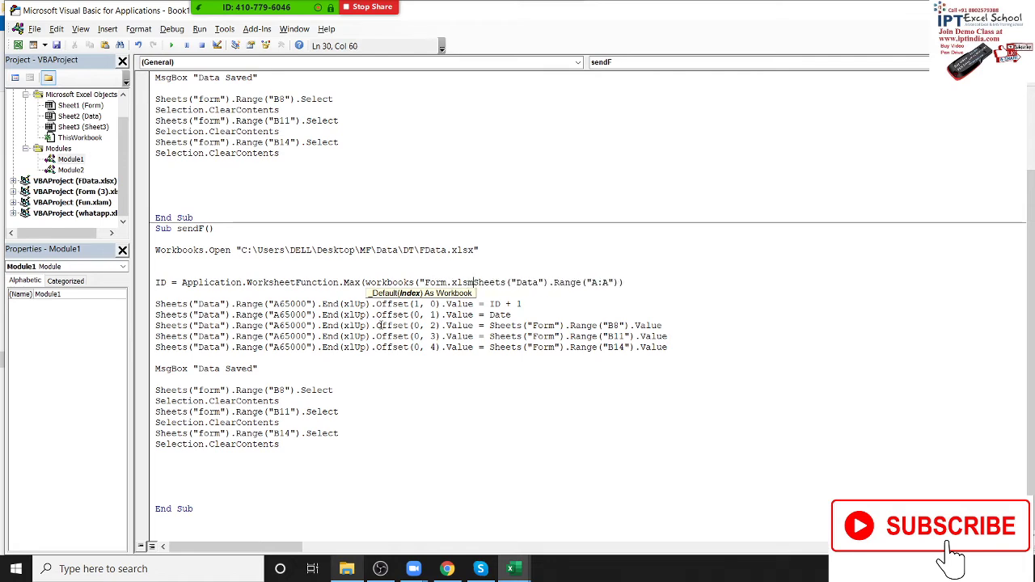
text(")
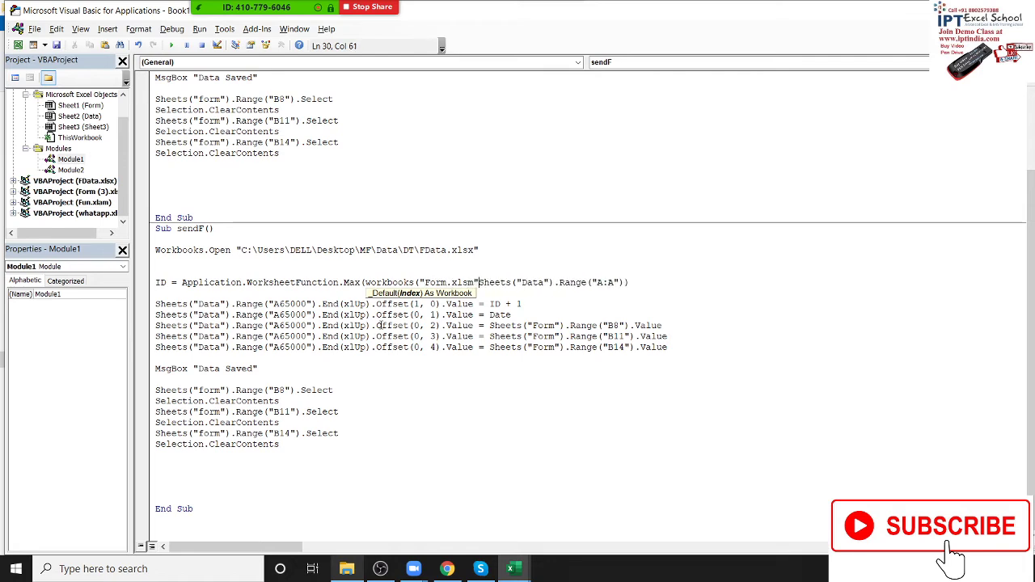
text())
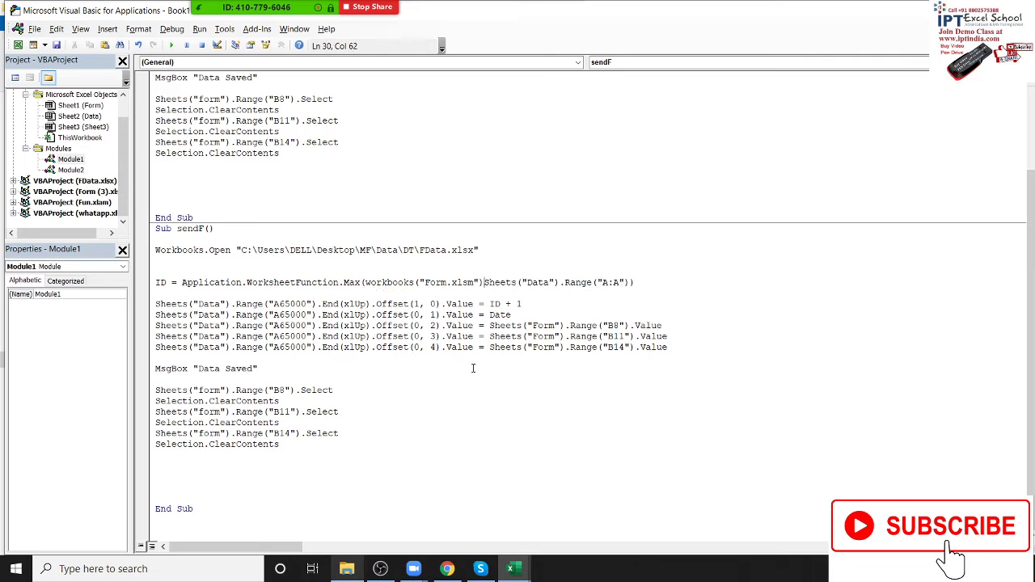
text(.)
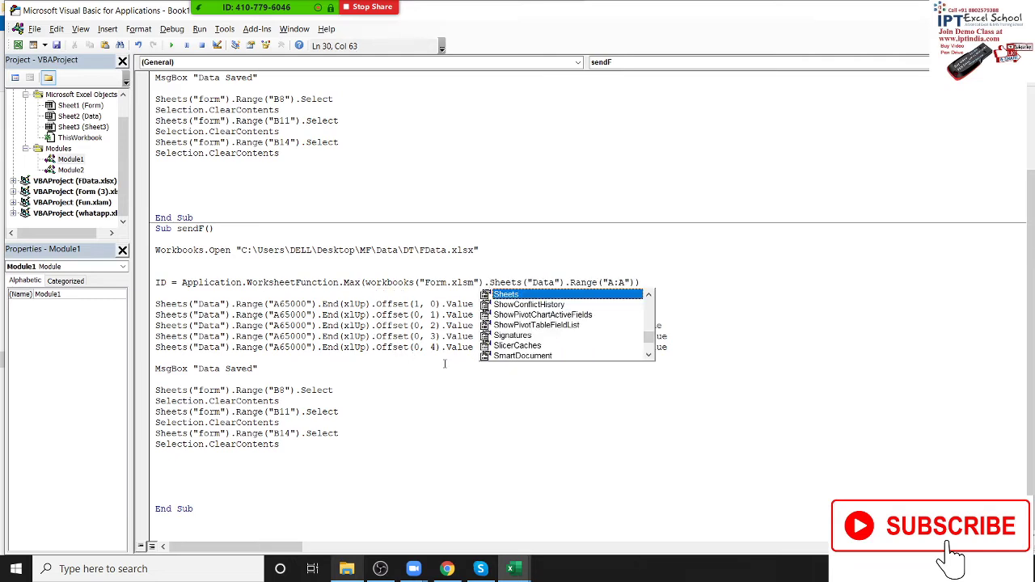
click(423, 356)
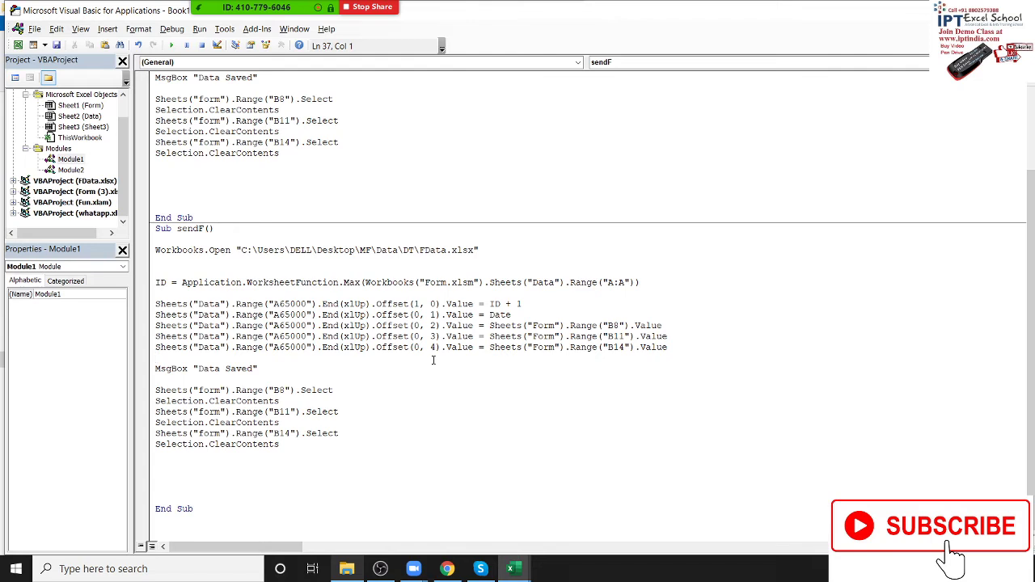
double_click(441, 282)
text(F)
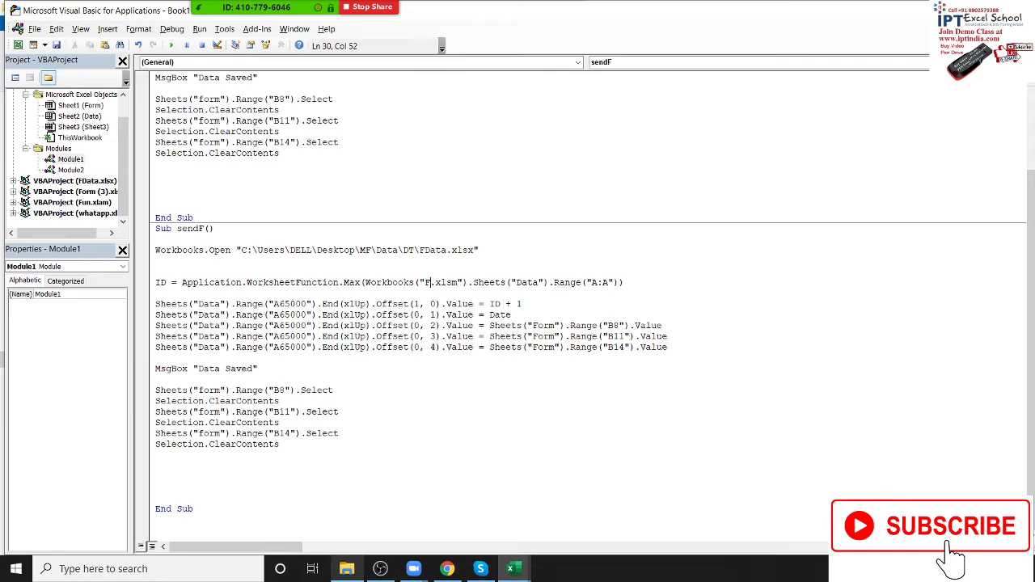
text(Data)
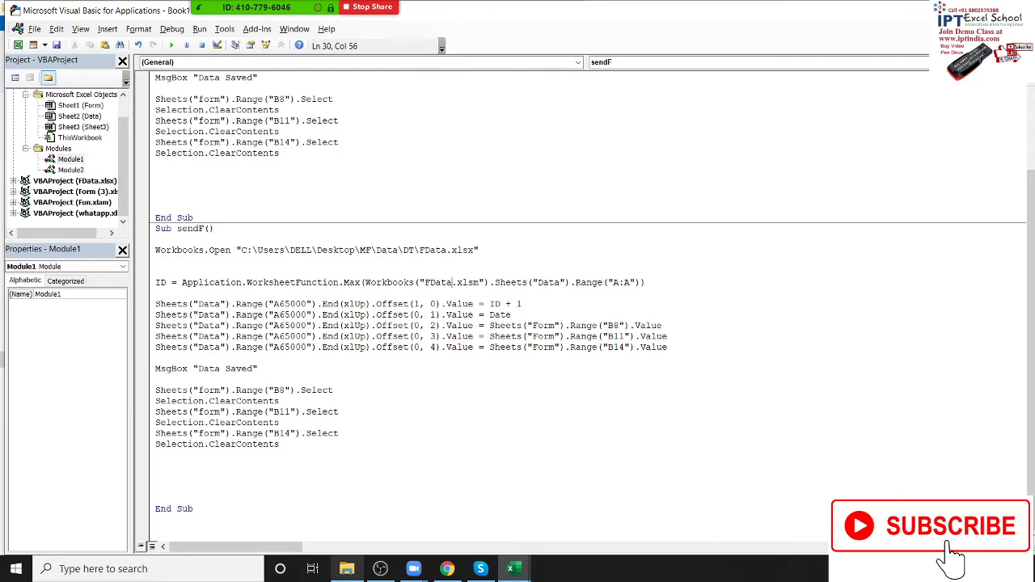
key(Right)
key(Delete)
text(x)
click(339, 346)
click(485, 325)
Step: Paste the Workbooks("FData.xlsx"). prefix onto all five data-writing lines
drag(363, 282, 494, 284)
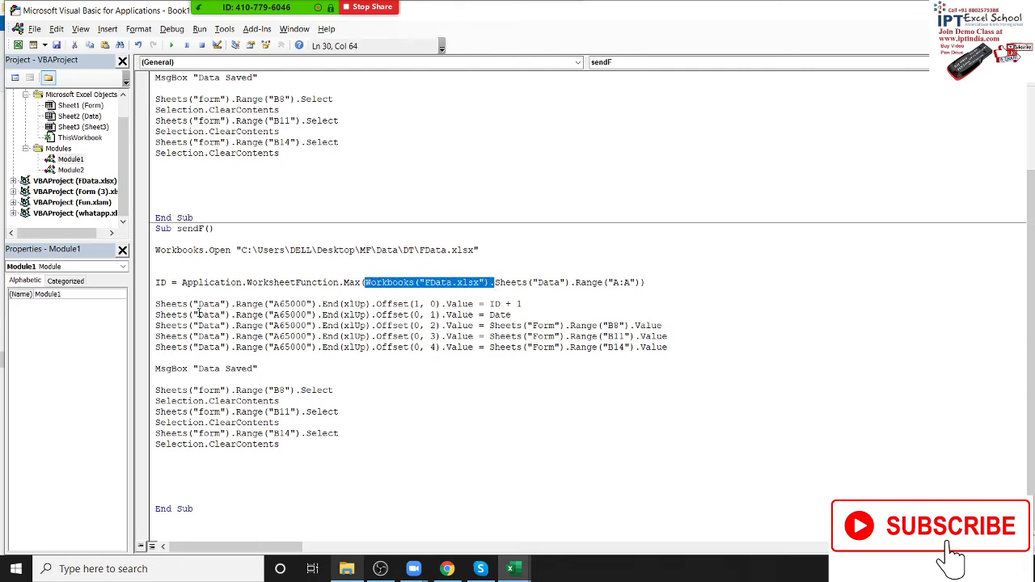
click(156, 305)
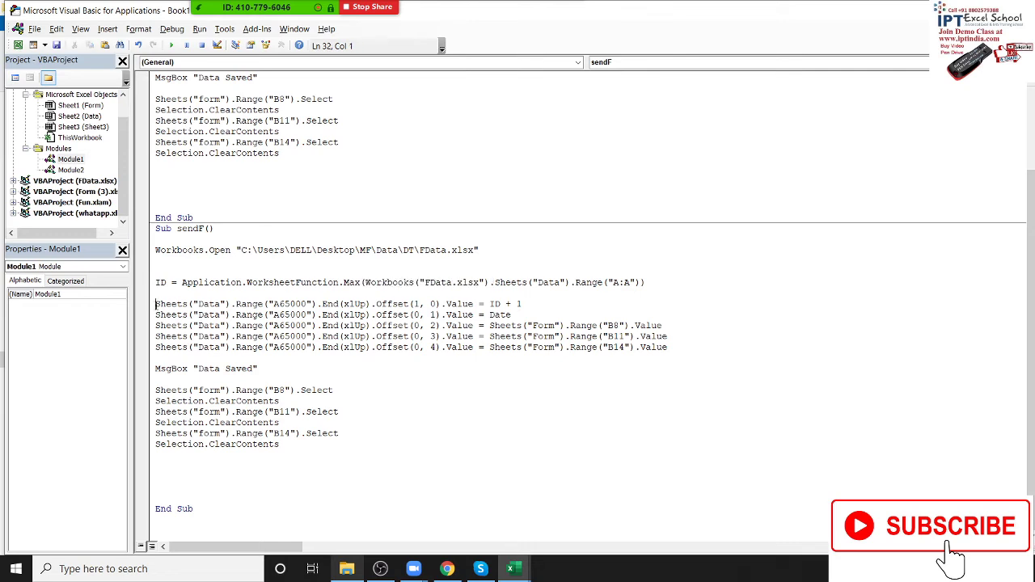
text(Workbooks("FData.xlsx").)
click(156, 315)
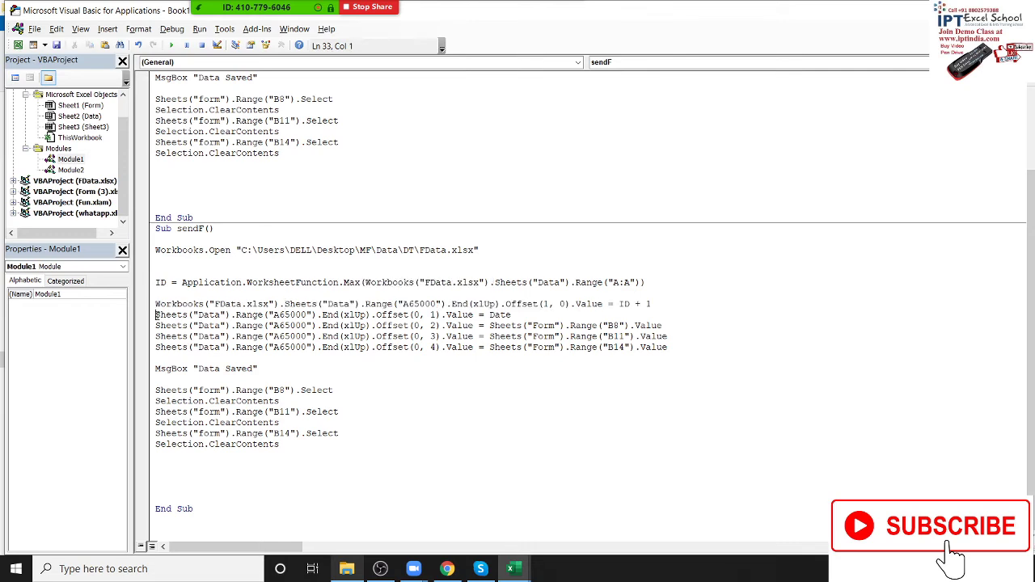
text(Workbooks("FData.xlsx").)
click(156, 325)
text(Workbooks("FData.xlsx").)
click(150, 337)
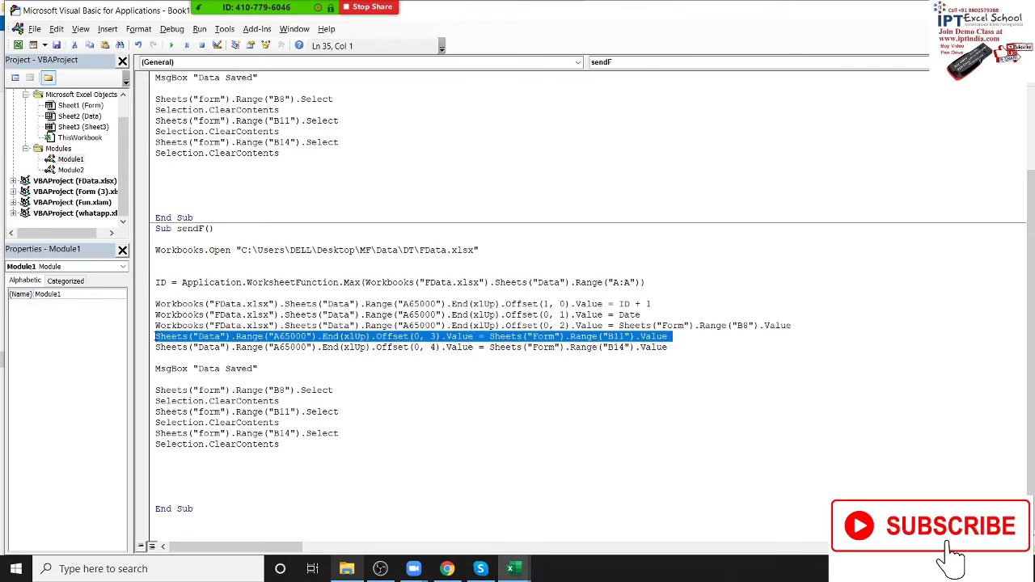
click(157, 336)
text(Workbooks("FData.xlsx").)
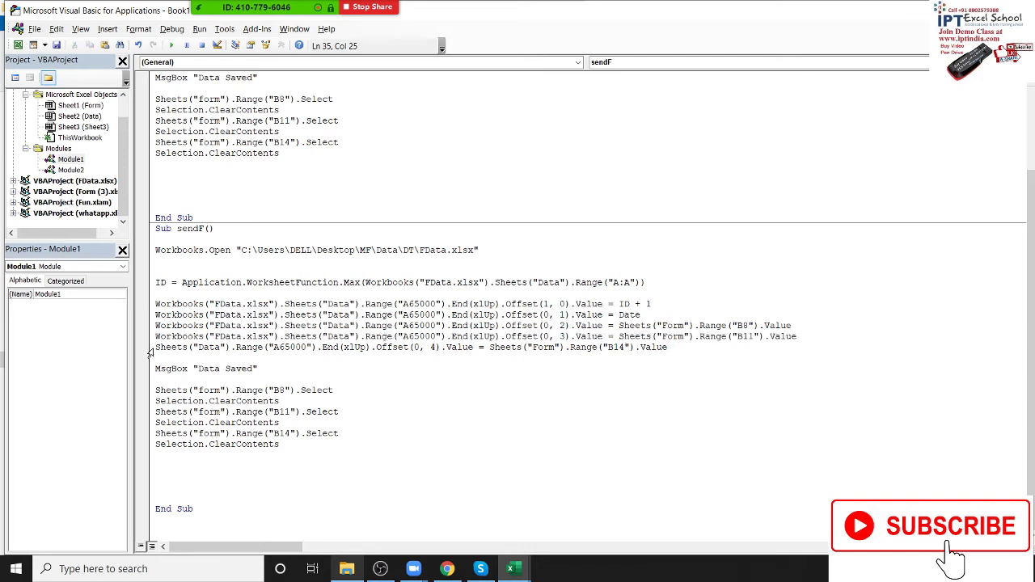
click(156, 347)
text(Workbooks("FData.xlsx").)
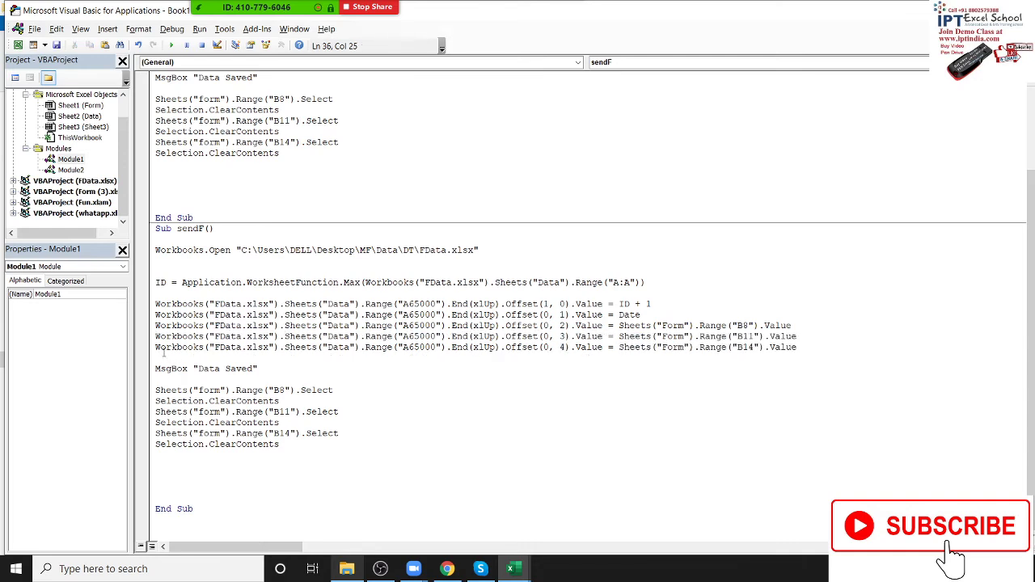
Step: Add Workbooks("FData.xlsx").Close True on the line before the MsgBox
click(166, 358)
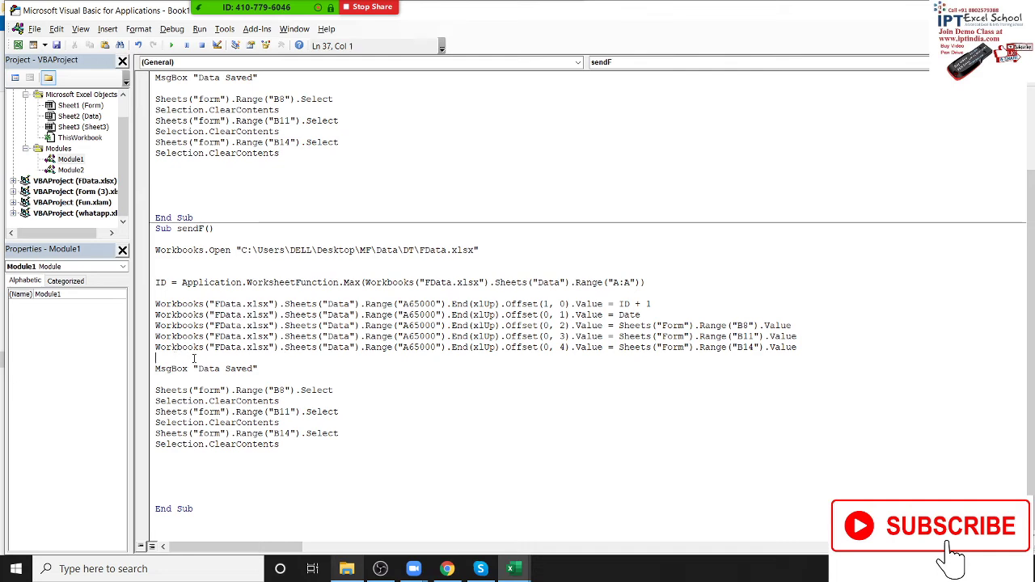
text(Workbooks("FData.xlsx").)
text(clo)
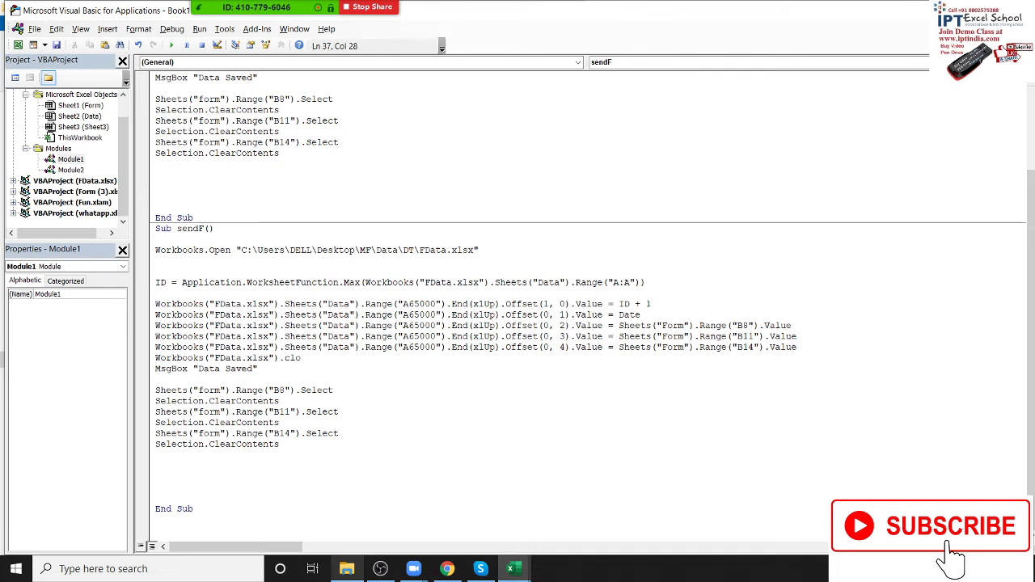
text(se tr)
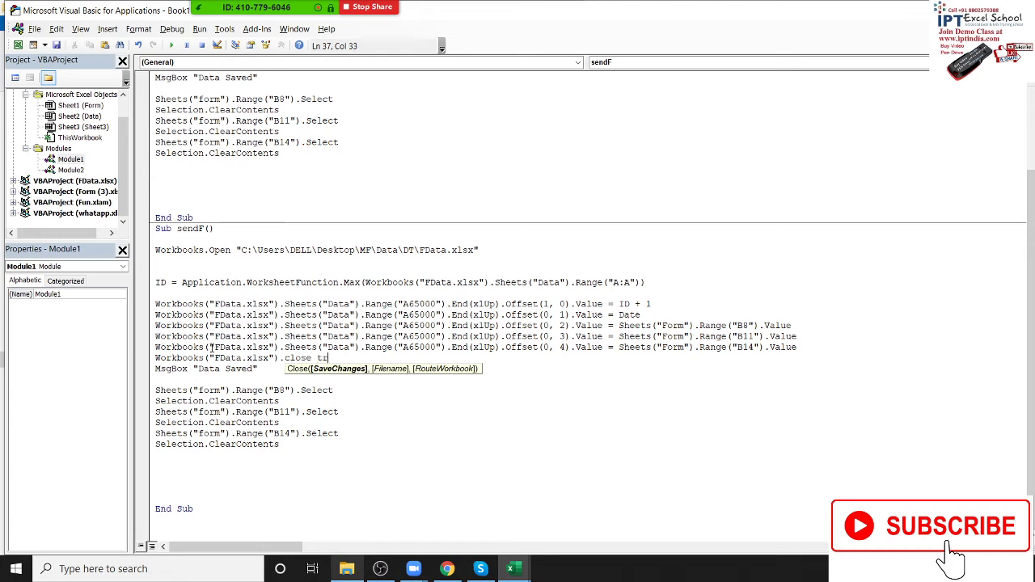
text(ue)
key(Down)
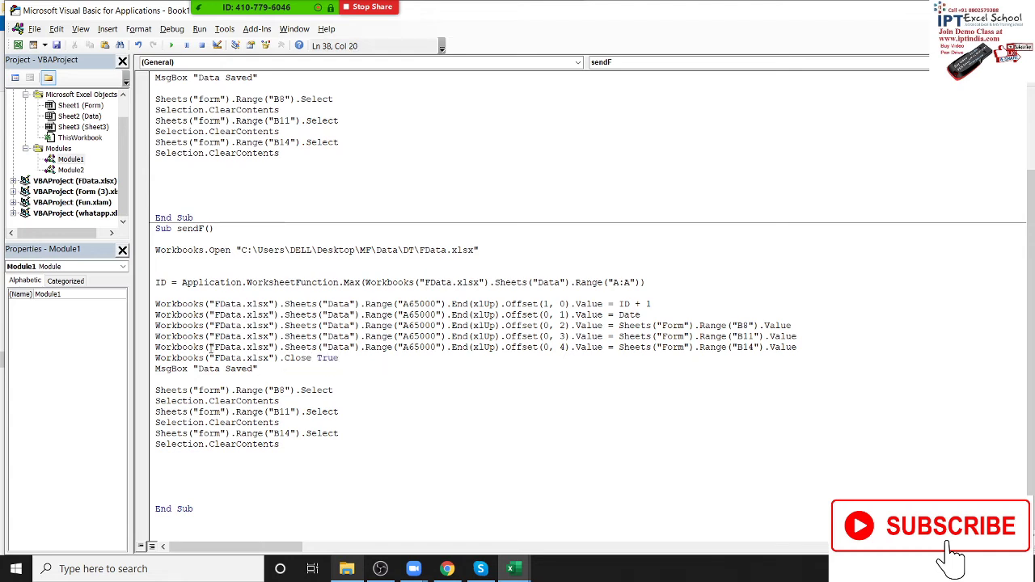
key(Down)
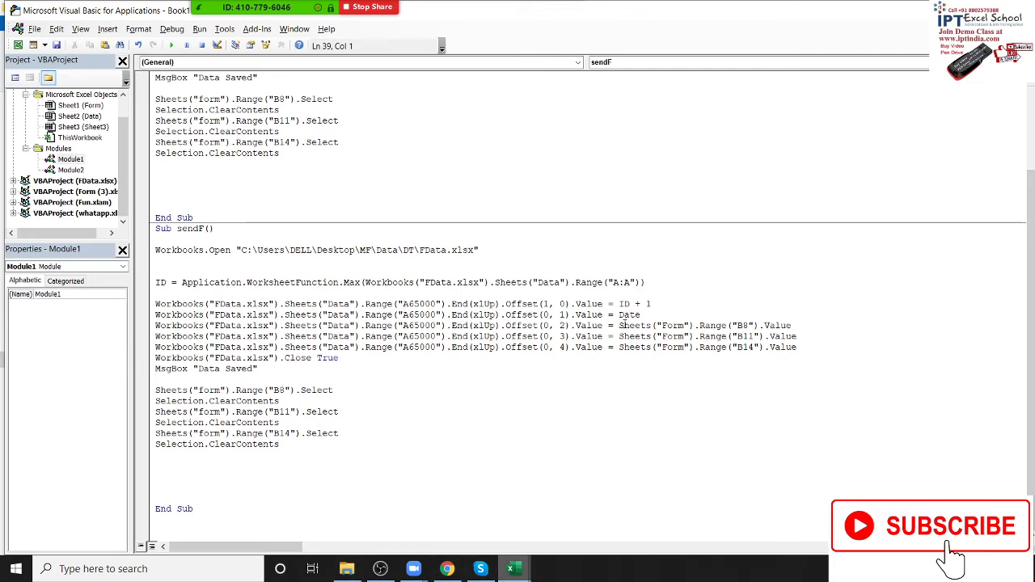
Step: Save the Excel workbook as Form in the DT folder, then return to the VBA editor
click(621, 317)
mouse_move(532, 574)
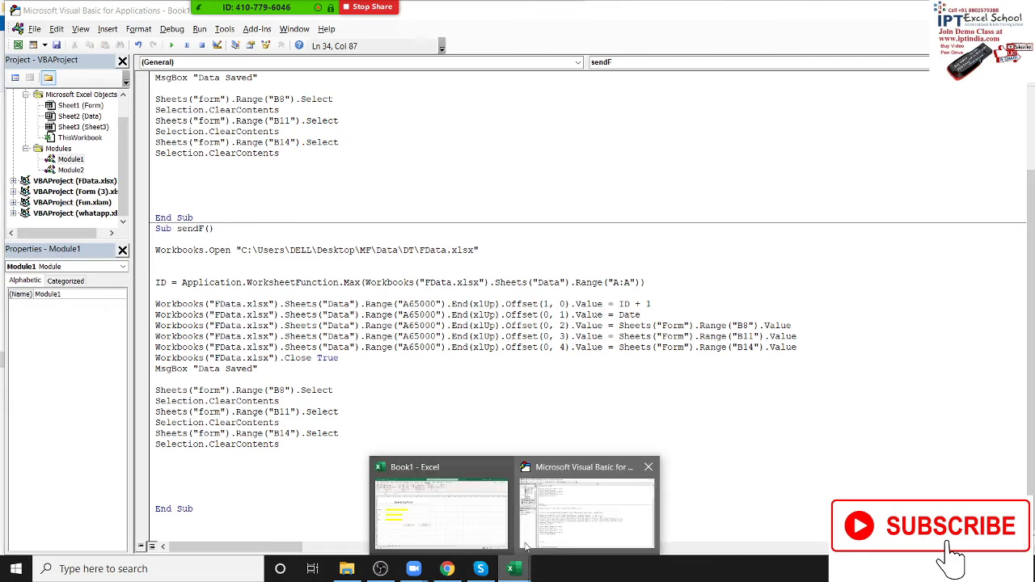
click(490, 527)
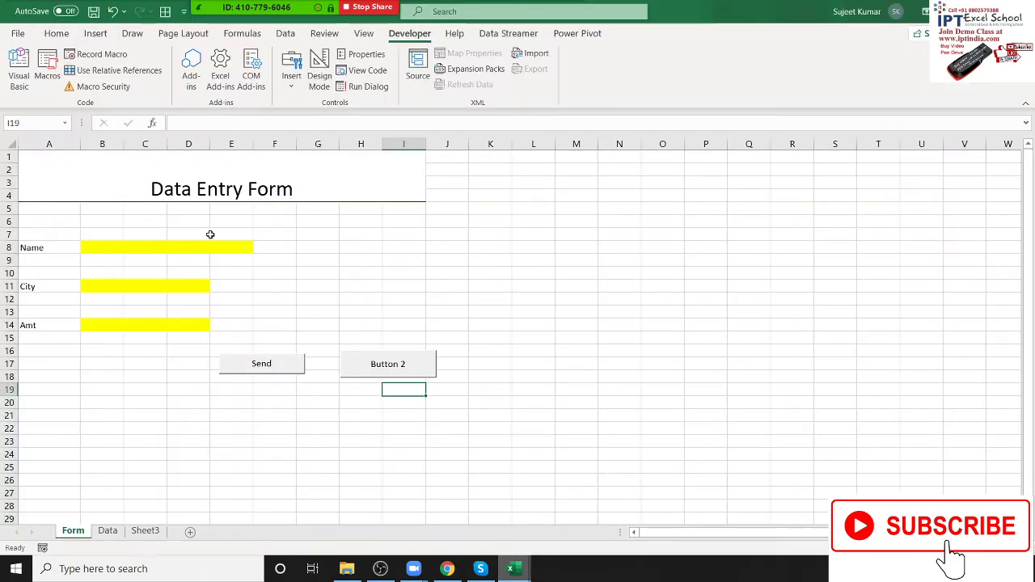
key(ctrl+s)
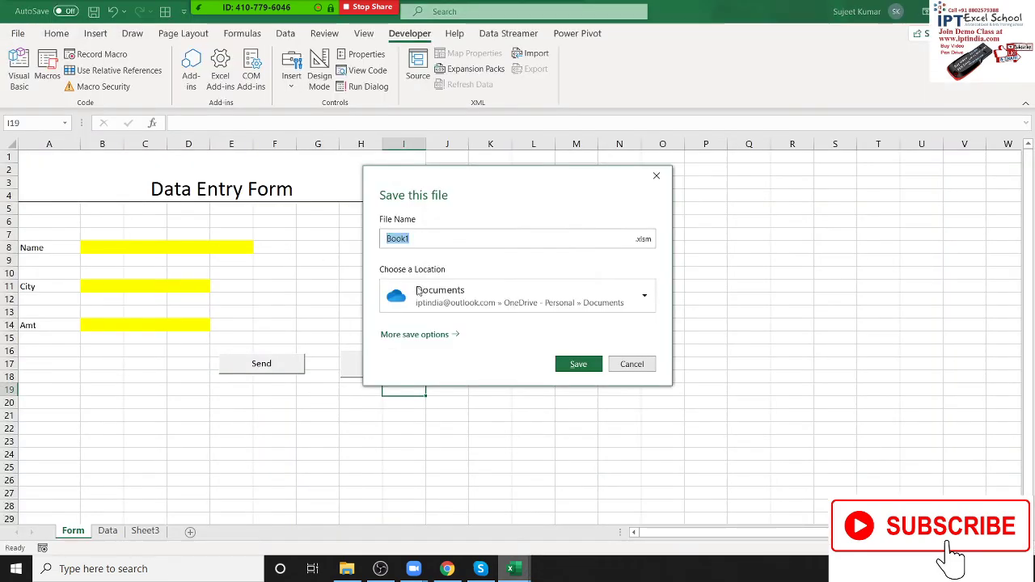
click(419, 293)
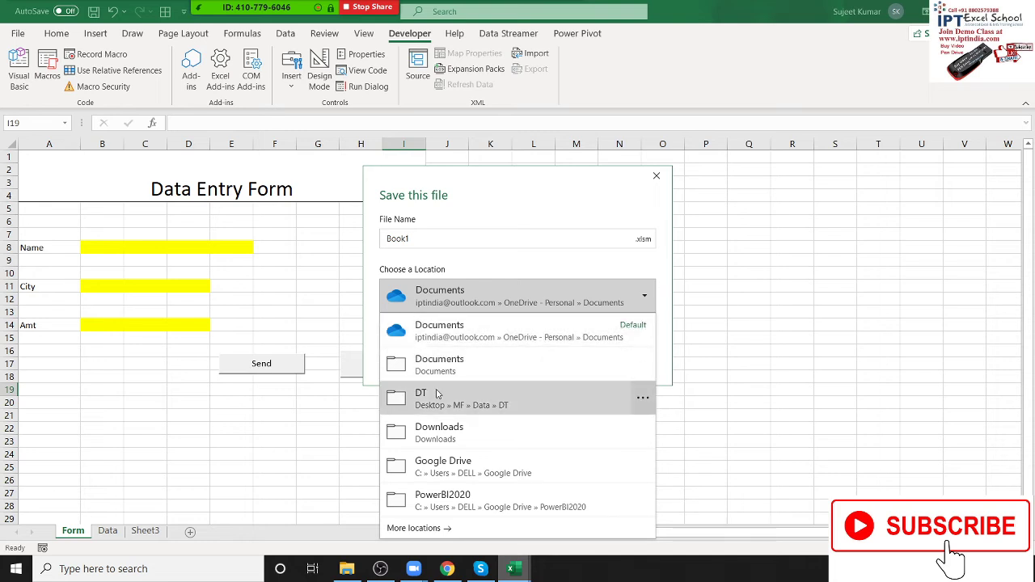
click(437, 394)
double_click(409, 237)
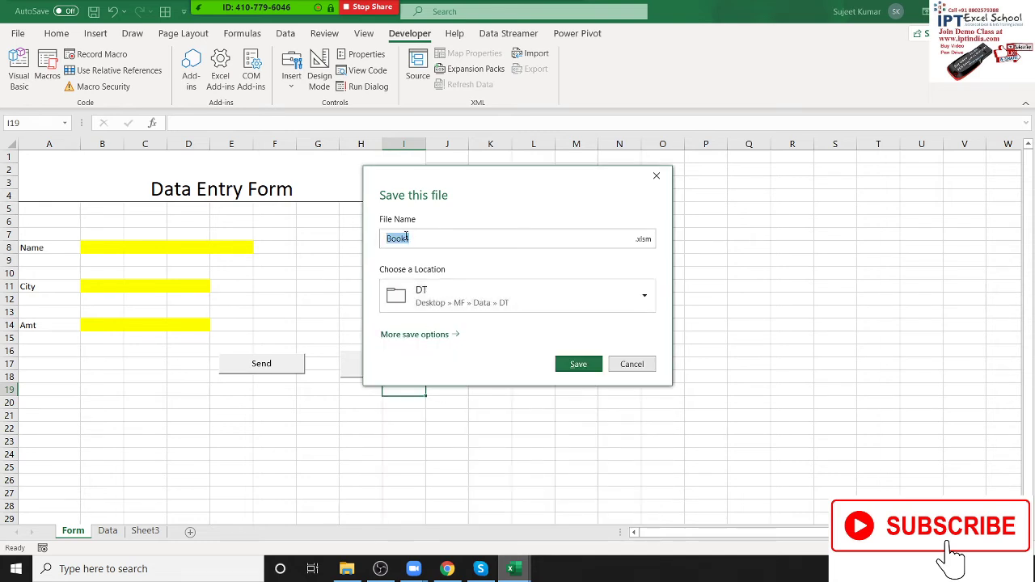
text(Form)
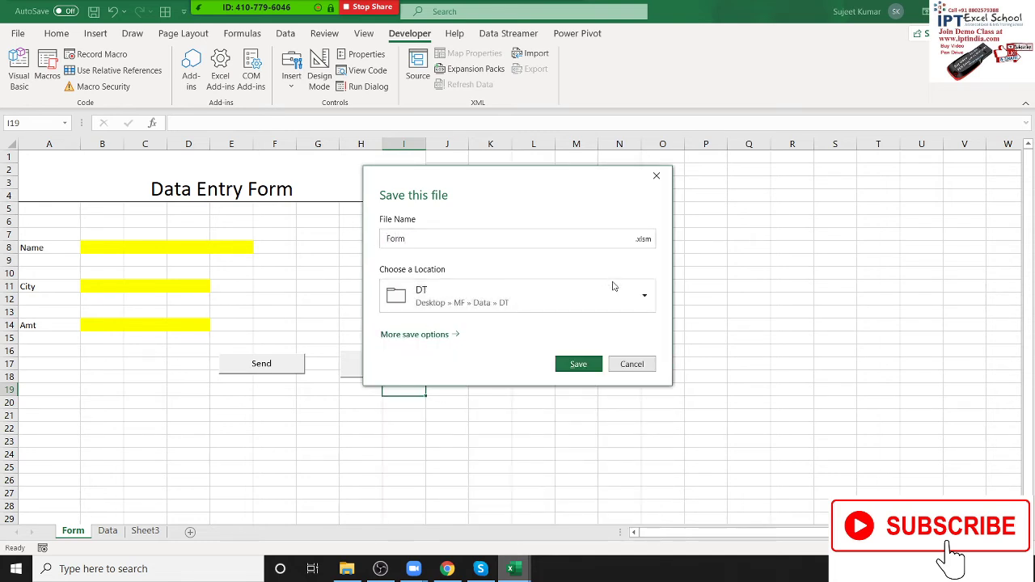
click(597, 373)
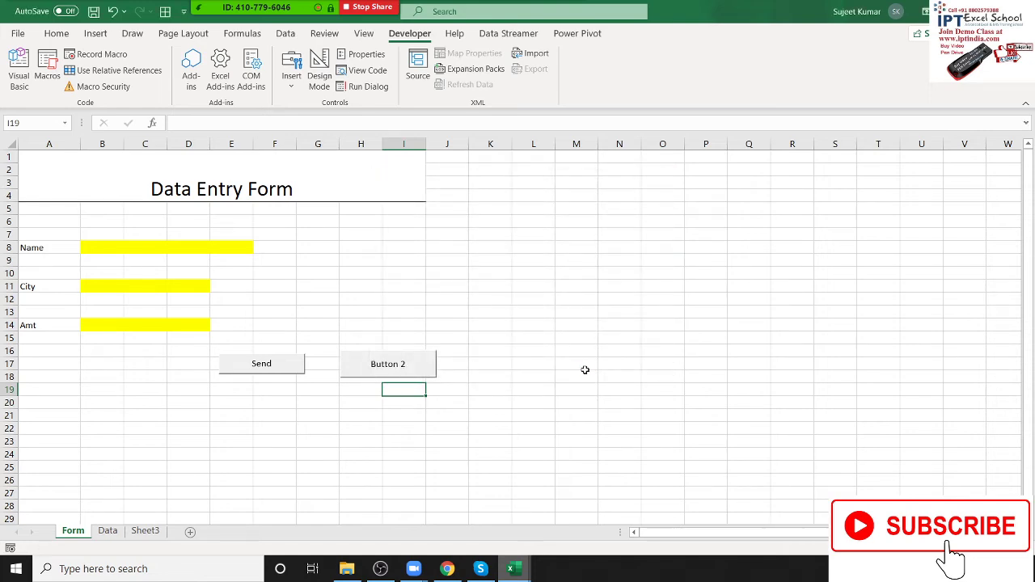
key(alt+F11)
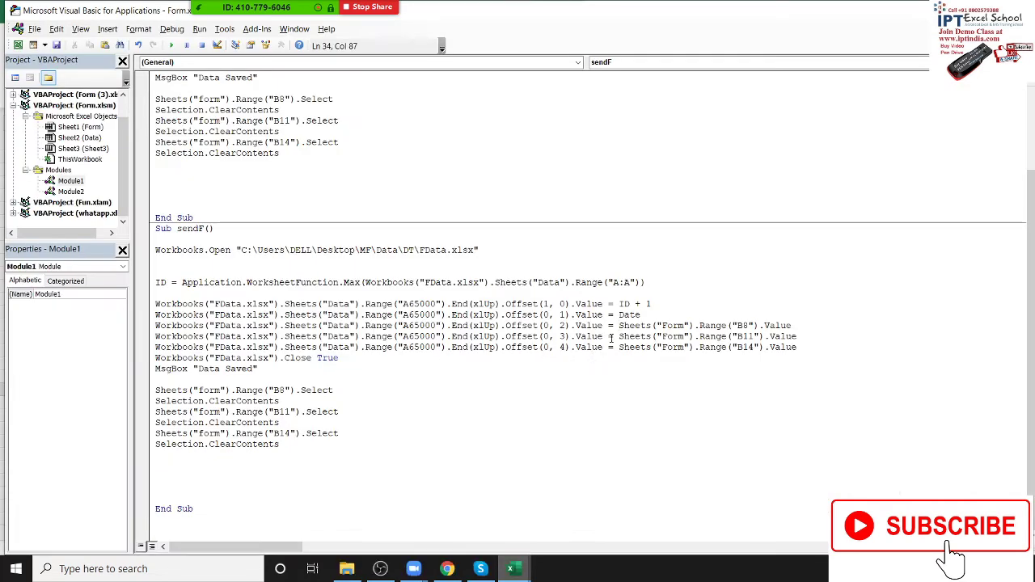
Step: Prefix Sheets("Form") on the B8 line with Workbooks("Form.xlsm")
text(Workbooks("FData.xlsx").)
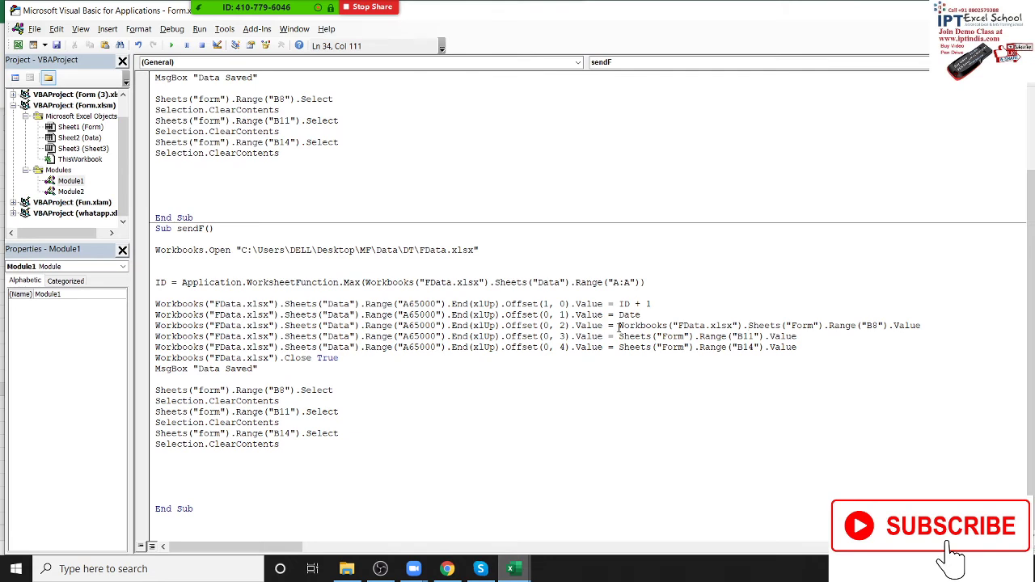
double_click(695, 325)
text(Form)
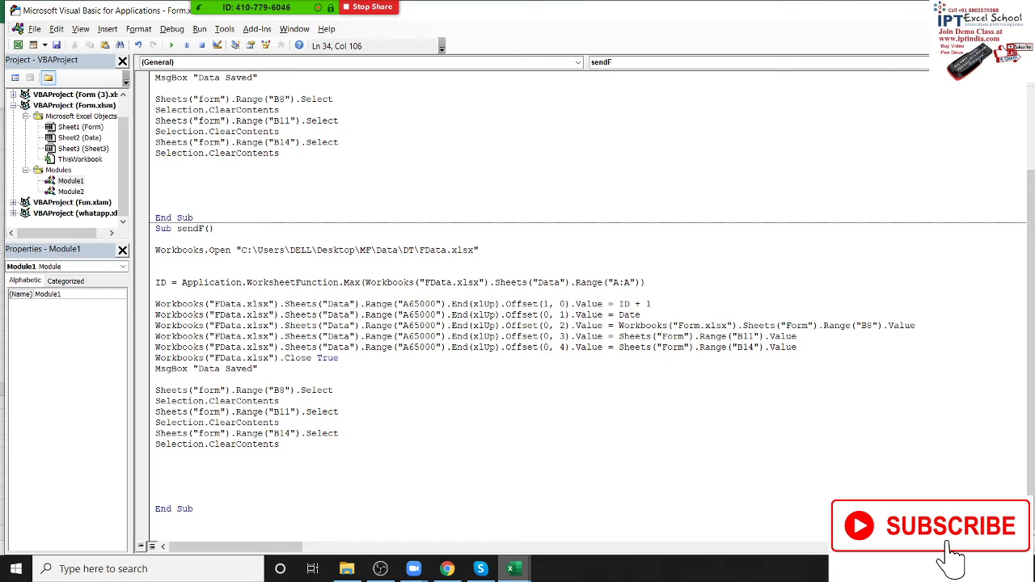
key(Delete)
text(m)
Step: Copy the Workbooks("Form.xlsm"). prefix onto the B11 and B14 lines
click(685, 347)
drag(620, 326, 743, 326)
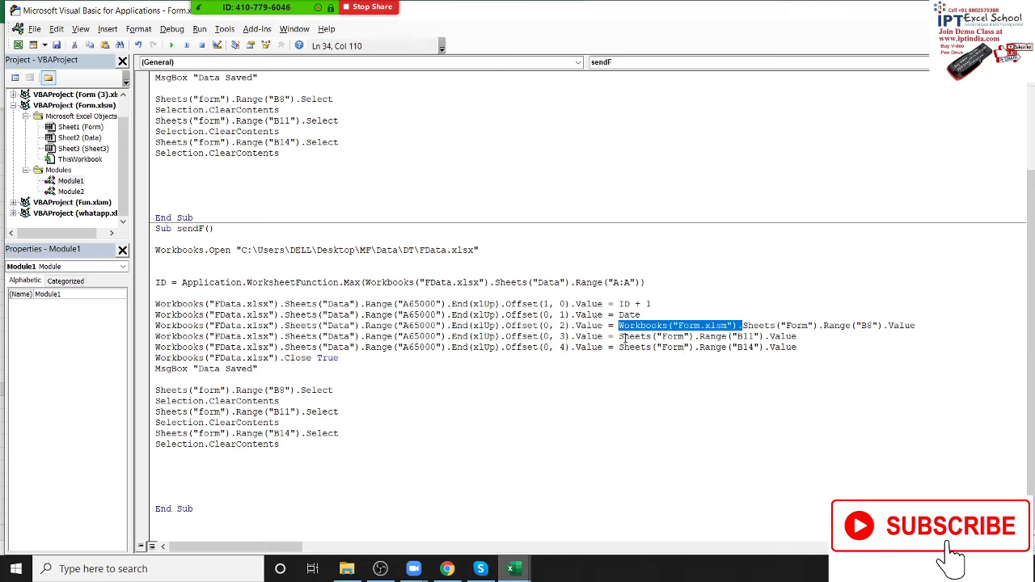
key(ctrl+c)
click(620, 337)
key(ctrl+v)
click(620, 347)
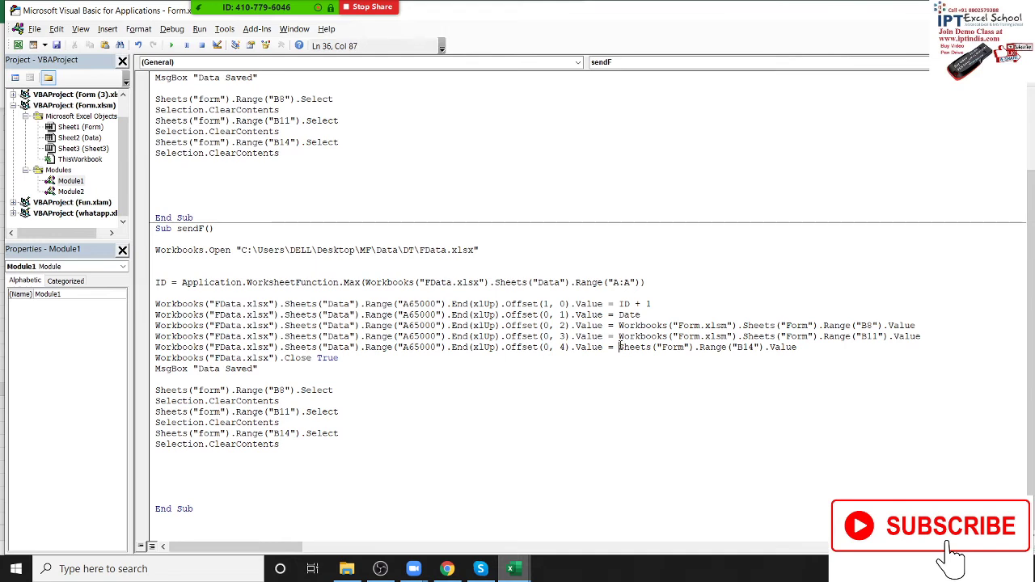
key(ctrl+v)
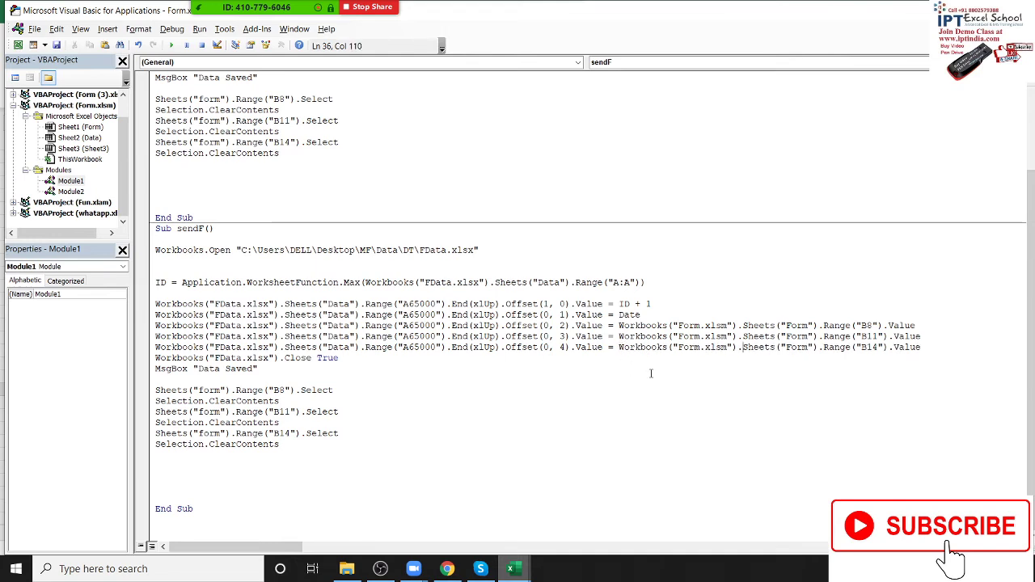
Step: Bring the Form workbook in Excel back to the front
click(649, 373)
click(394, 382)
mouse_move(510, 569)
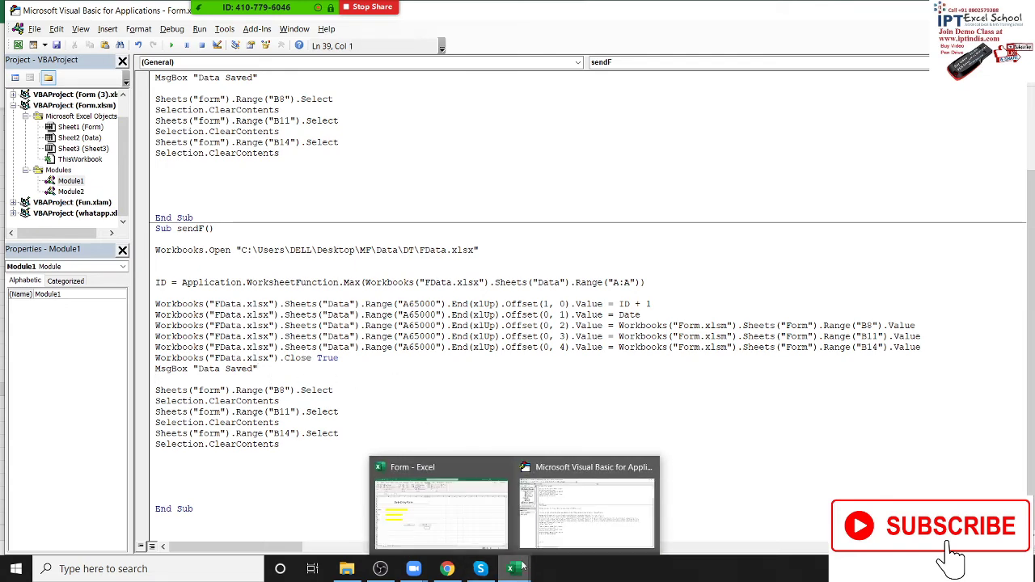
click(484, 544)
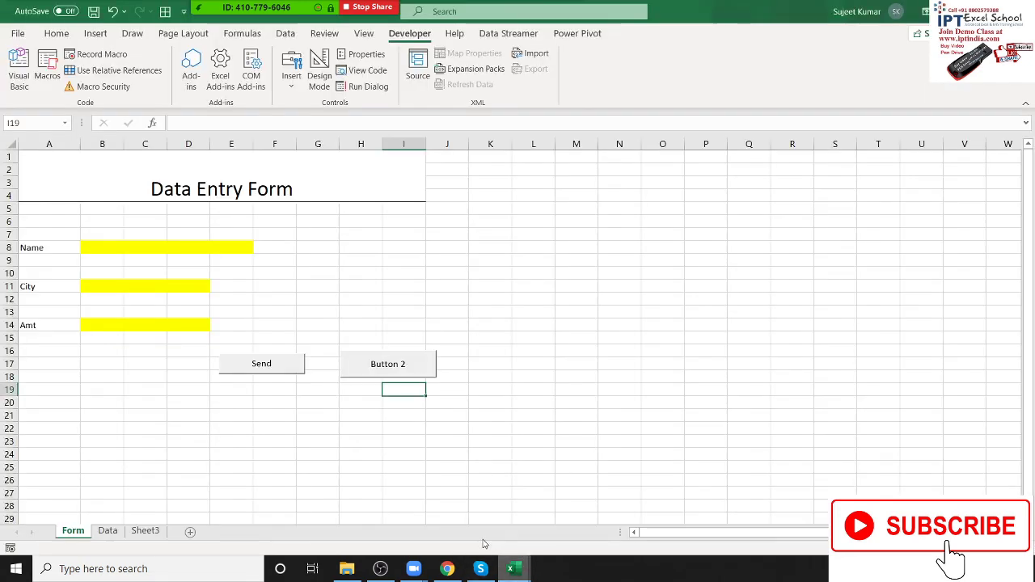
Step: Change the second button's caption from Button 2 to Send File
right_click(394, 372)
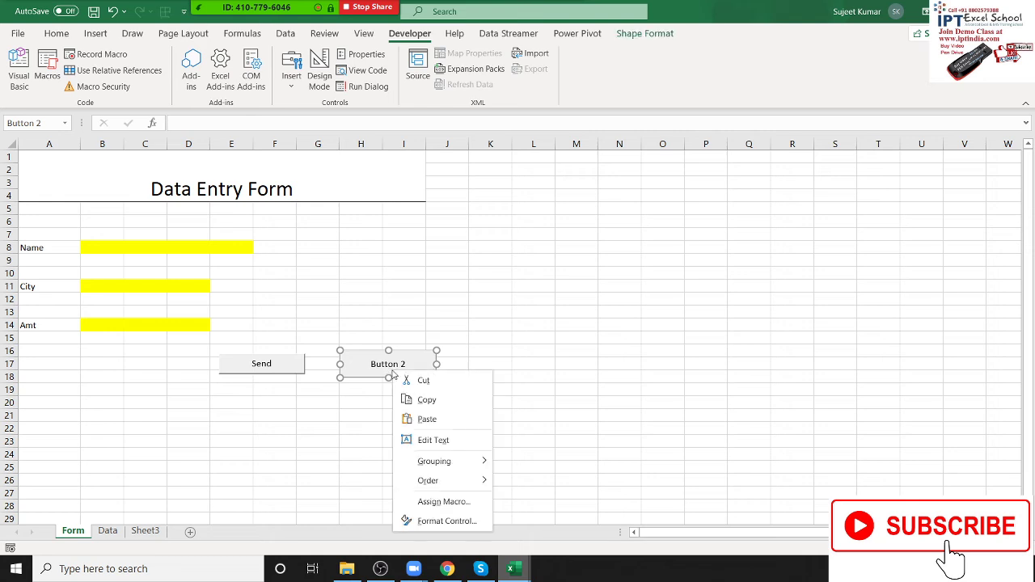
click(433, 440)
key(ctrl+a)
key(Delete)
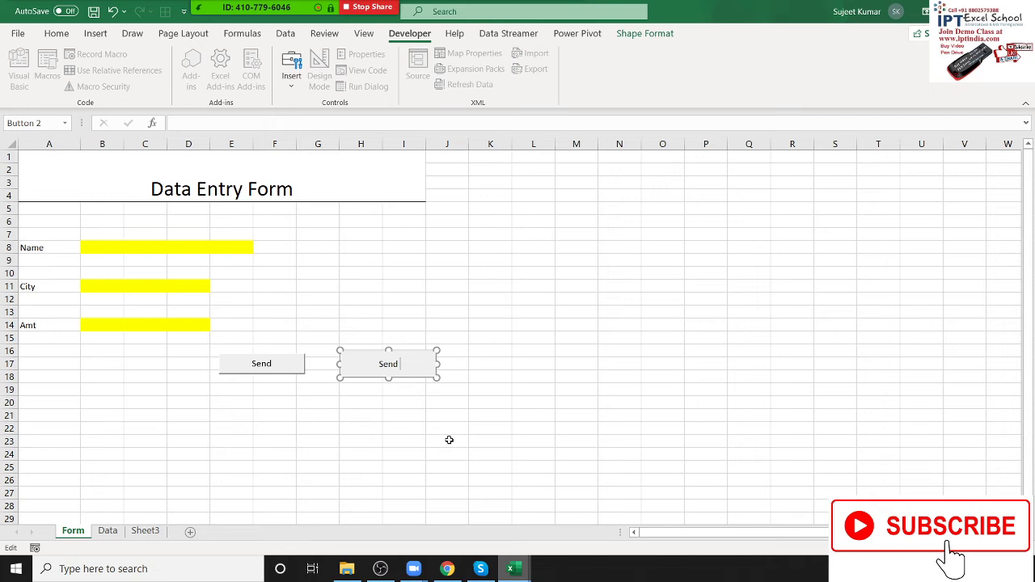
text(File)
click(404, 234)
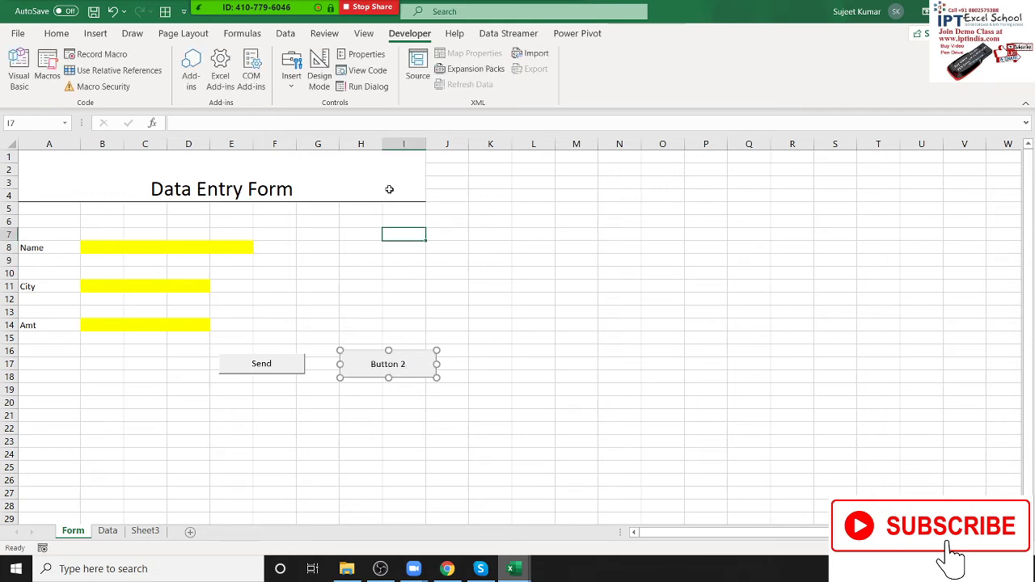
Step: Mute all meeting participants and close the participant list
click(249, 3)
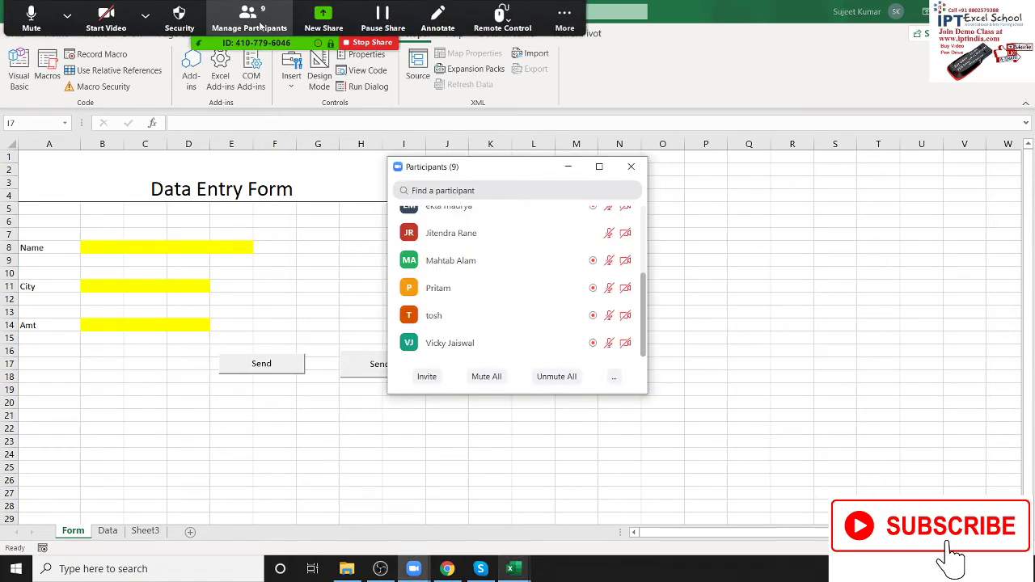
click(477, 377)
click(559, 321)
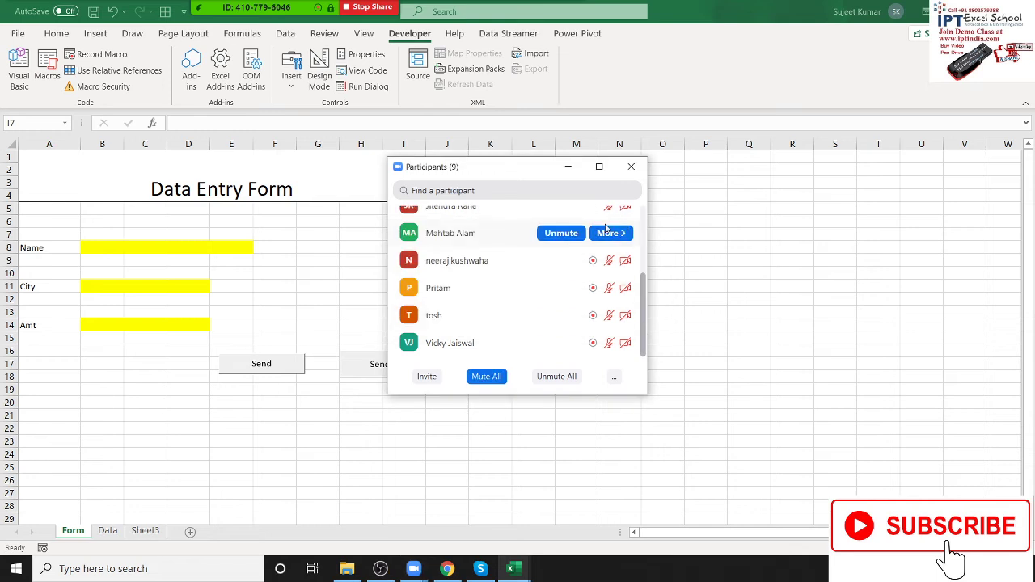
click(631, 167)
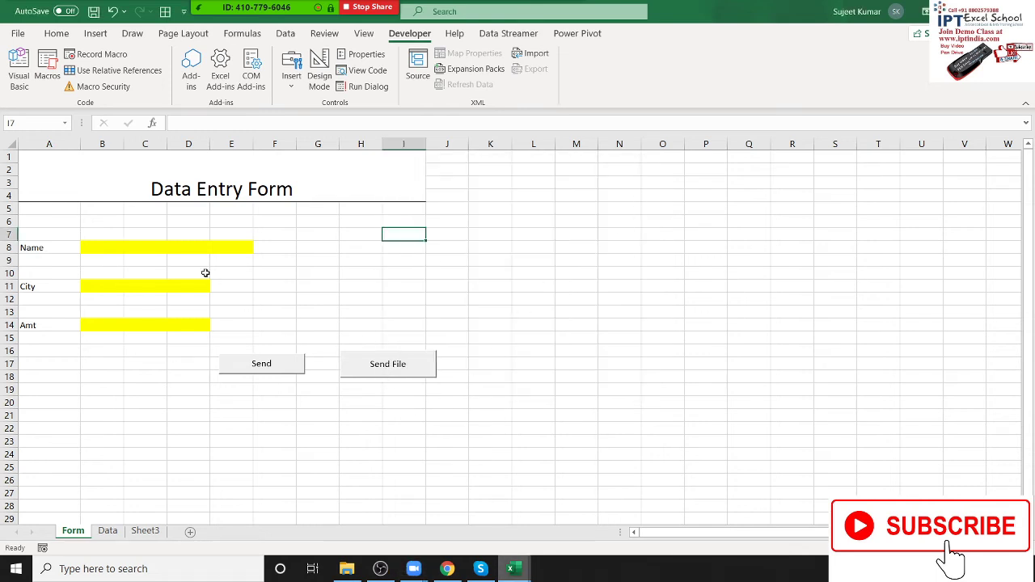
Step: Fill the form with Name Om, City Delhi and Amt 1500
click(160, 249)
text(Om)
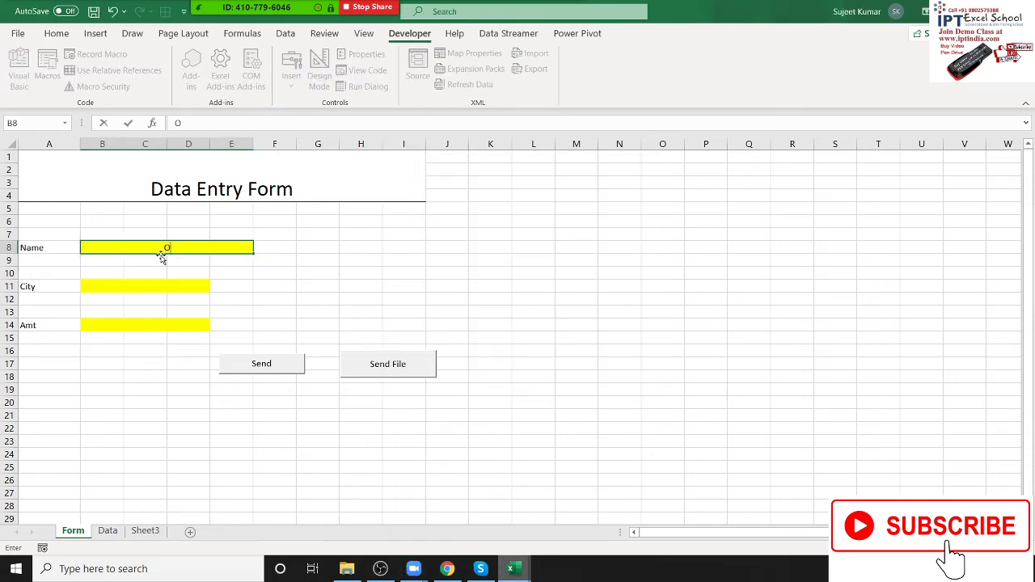
click(162, 283)
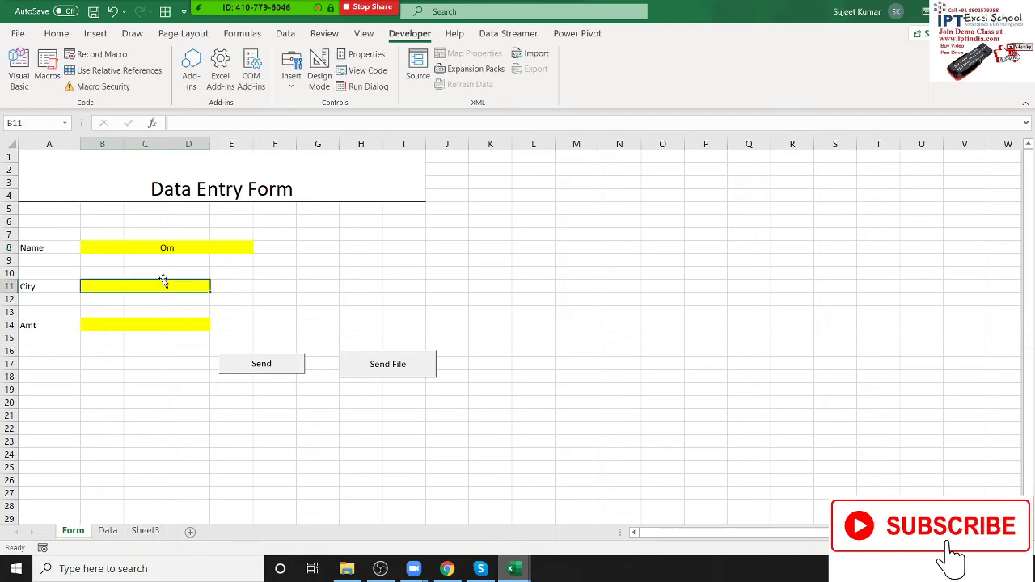
text(Delhi)
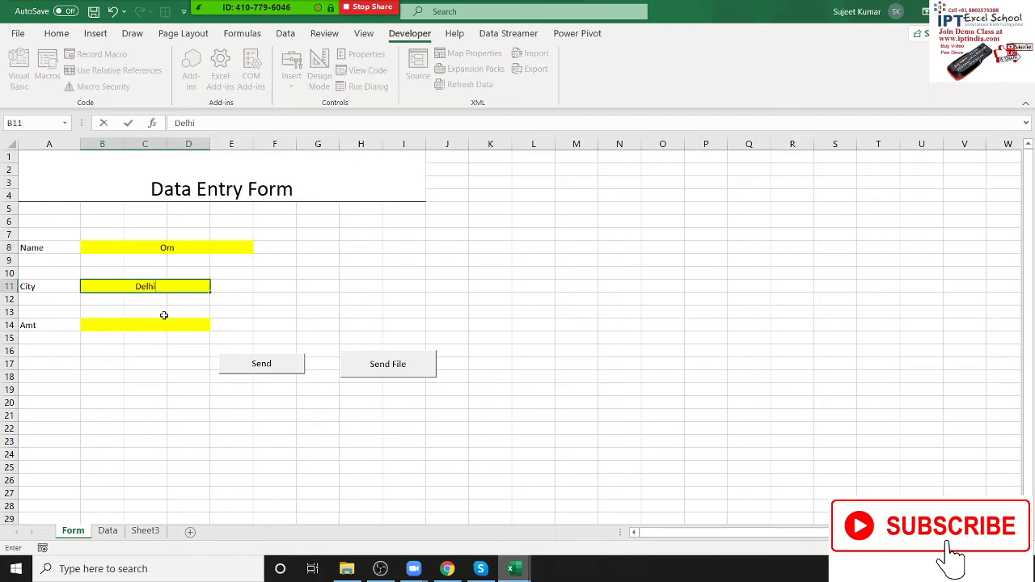
click(166, 322)
text(1500)
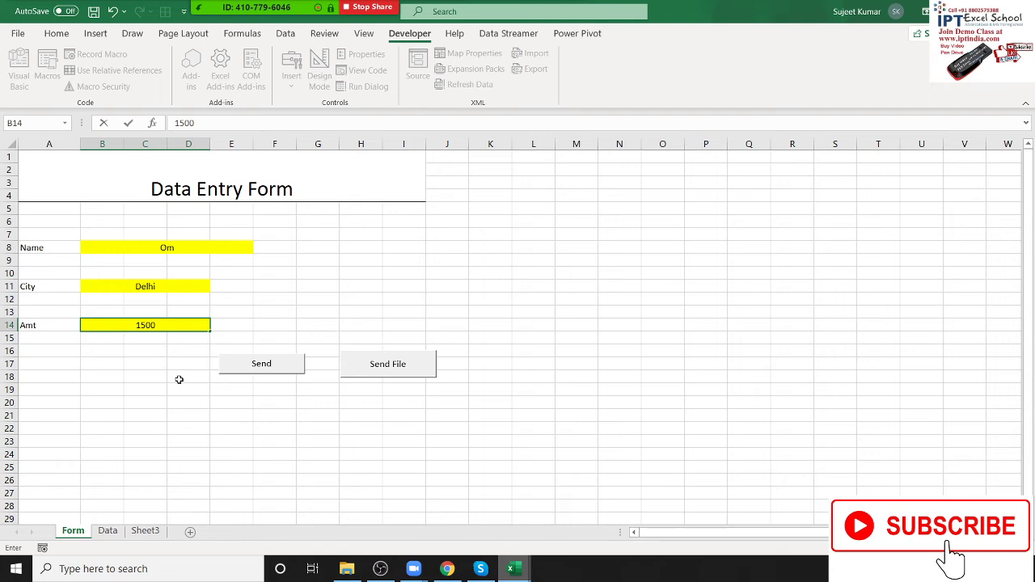
click(179, 380)
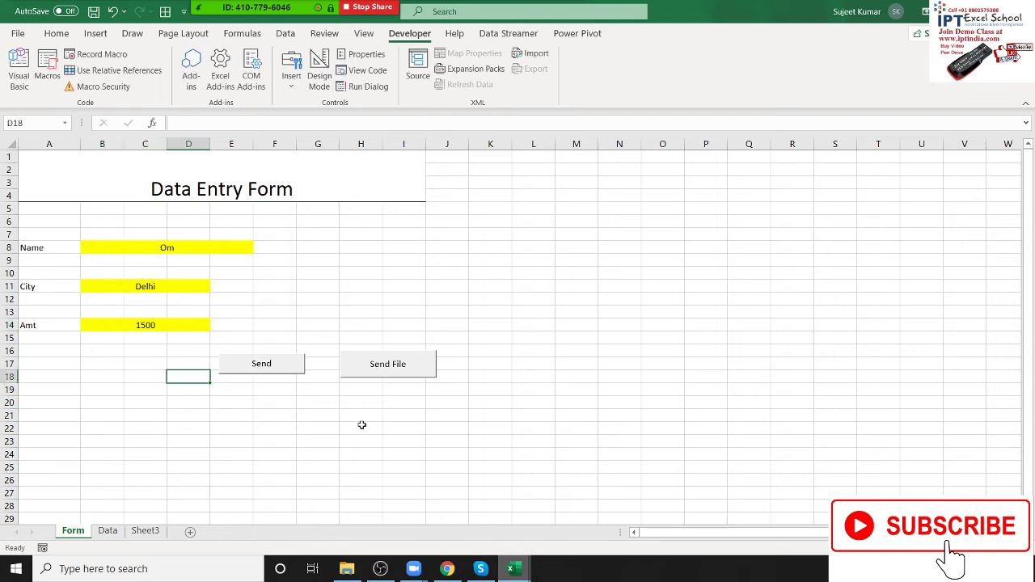
Step: Assign the sendF macro to the Send File button
right_click(392, 371)
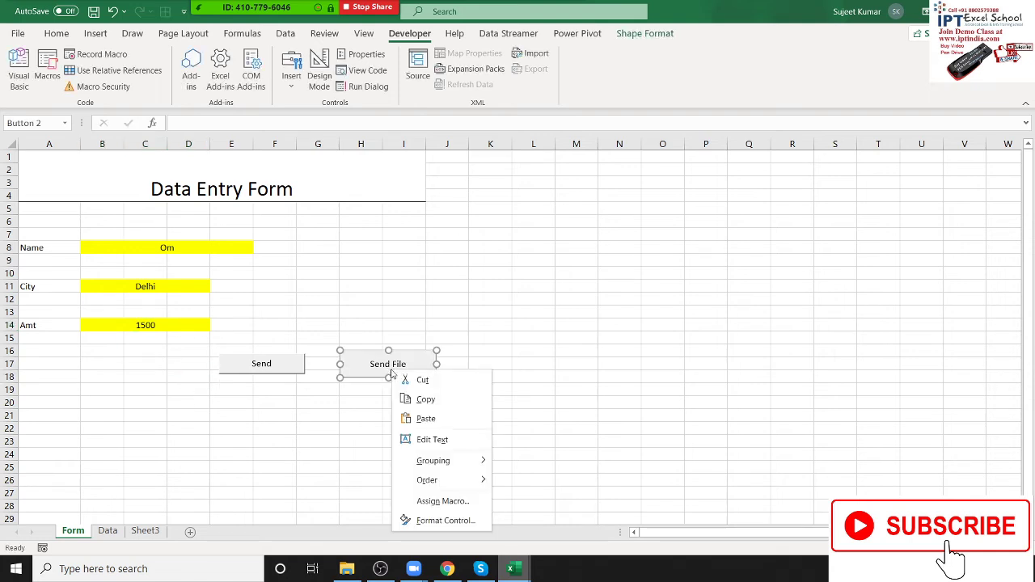
click(442, 502)
click(320, 373)
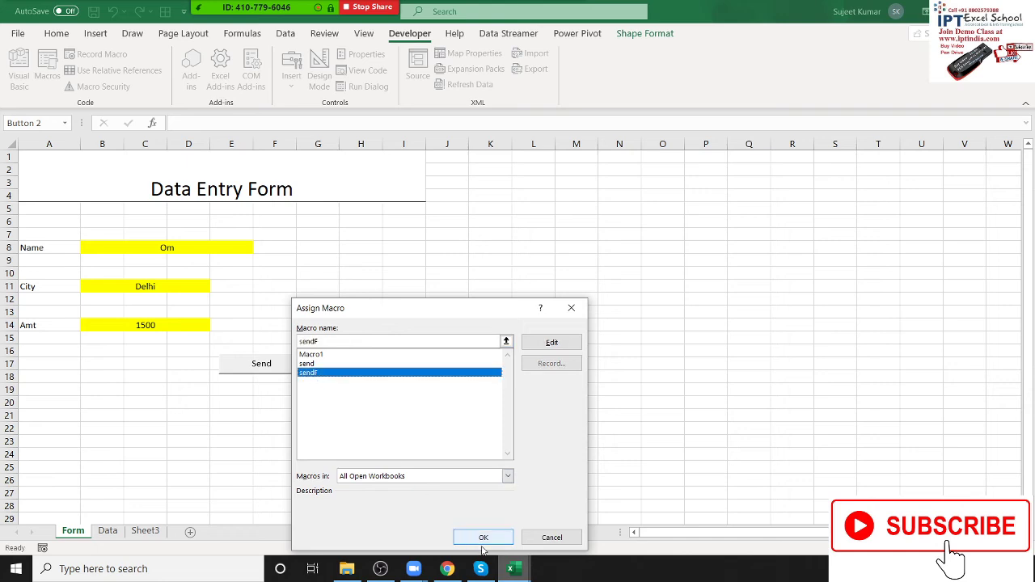
click(483, 537)
click(396, 480)
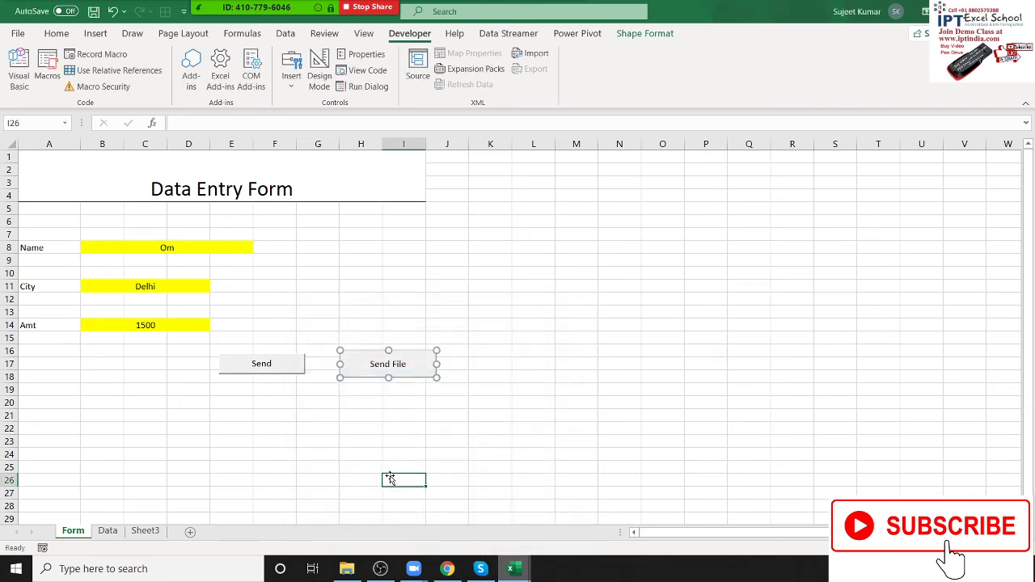
Step: Send the entry with Send File, dismiss Data Saved, and open the DT folder
click(377, 366)
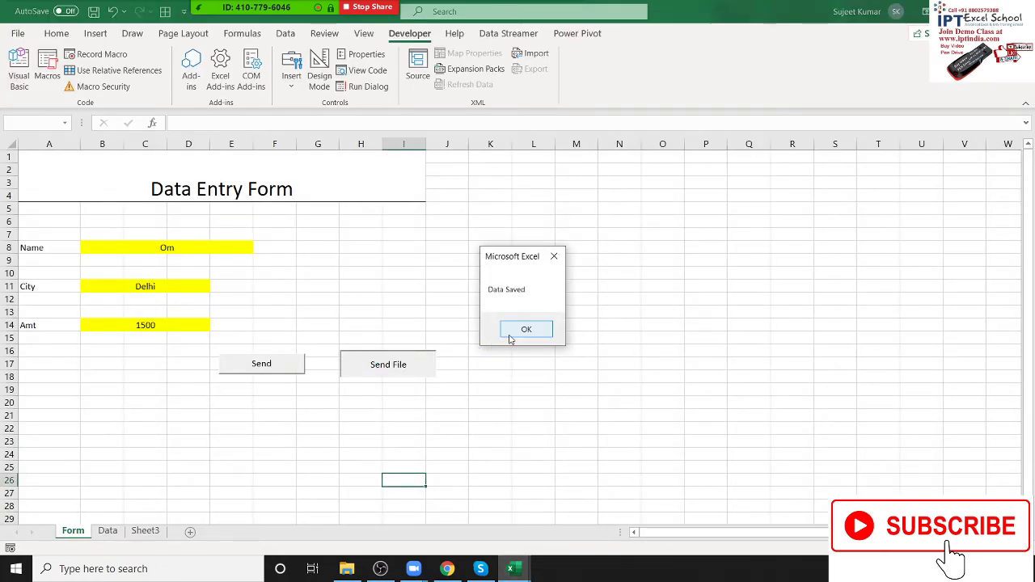
click(527, 330)
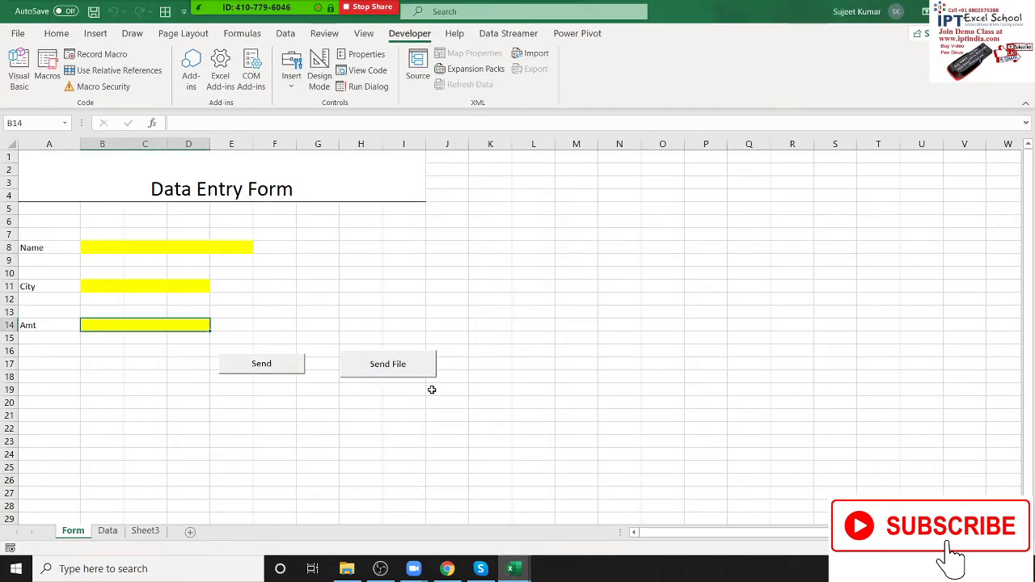
click(345, 564)
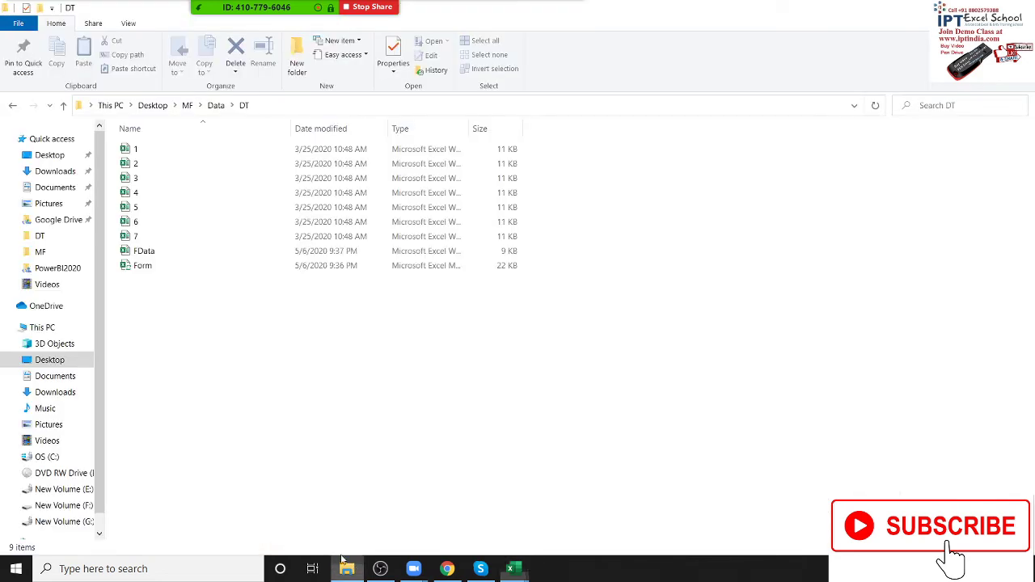
Step: Open FData.xlsx and select the newly added ID 5 row (Delhi, 1500)
click(173, 264)
click(172, 257)
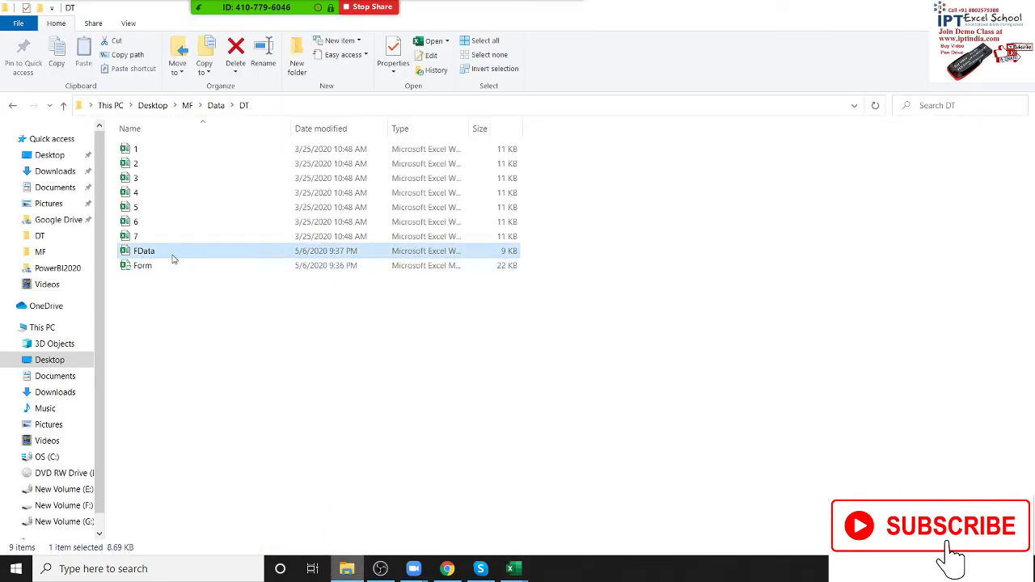
double_click(173, 256)
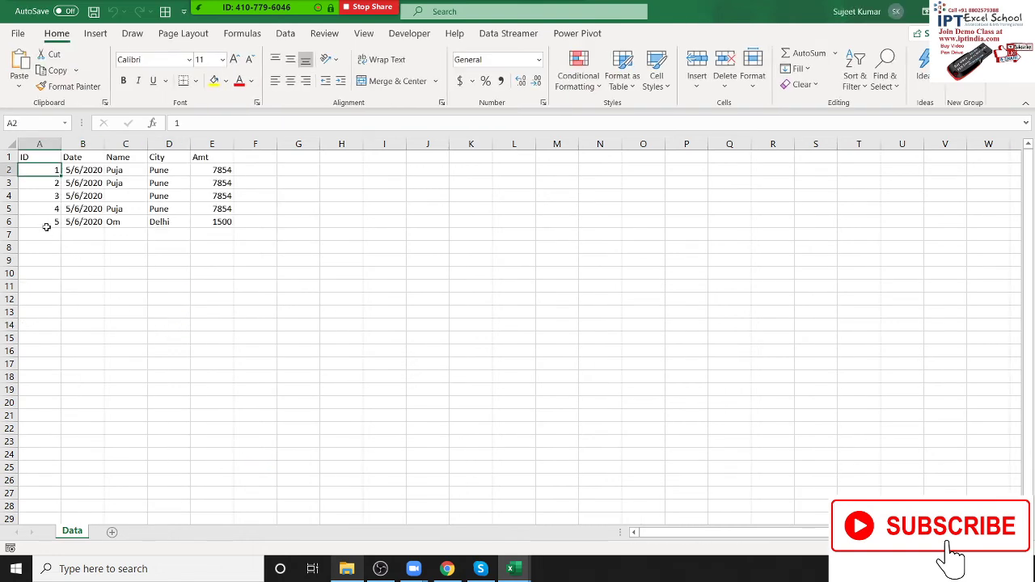
drag(46, 226, 211, 224)
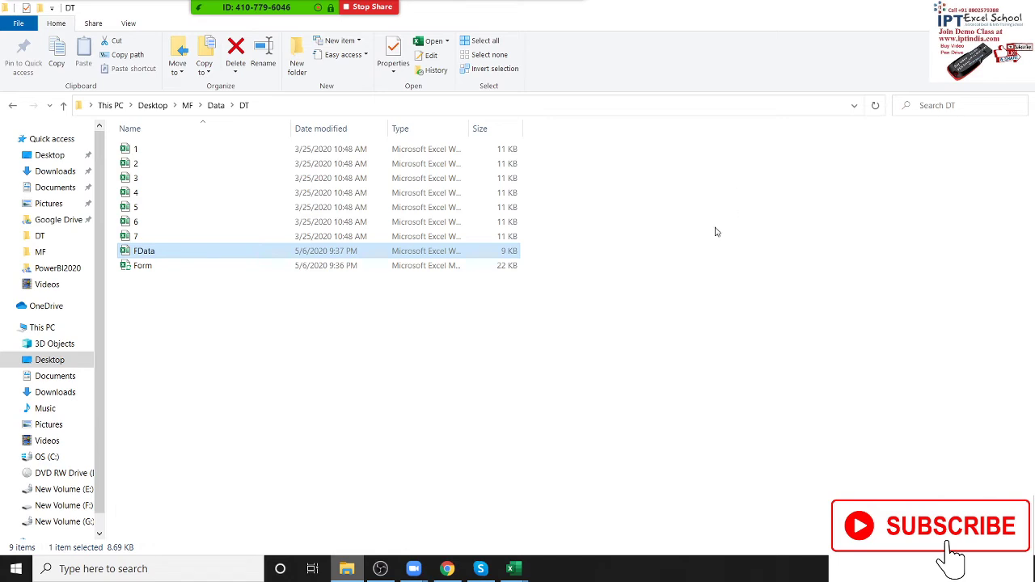
Step: Switch to the VBA editor window
key(alt+Tab)
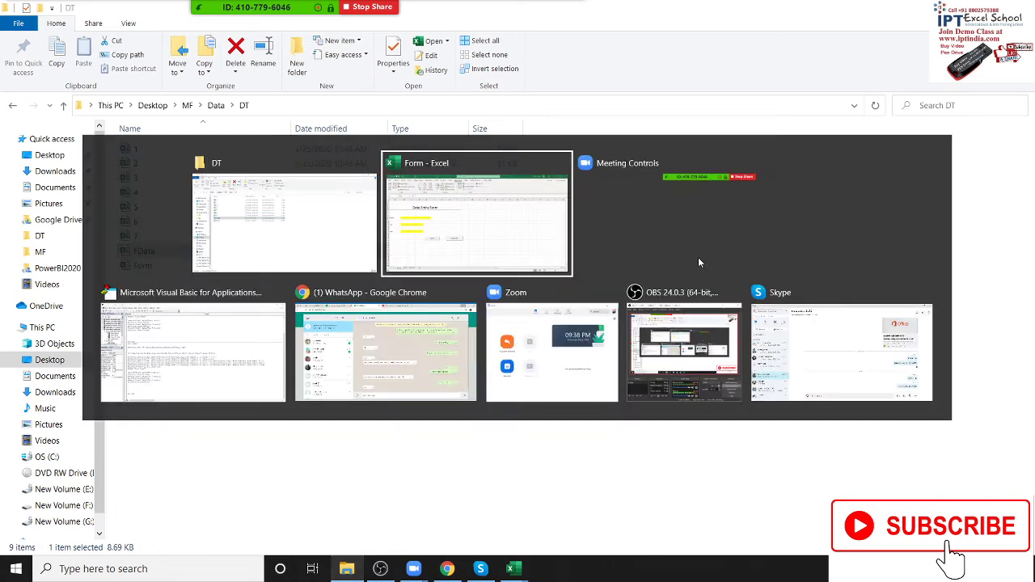
key(alt+Tab)
key(alt+Tab)
key(alt+Tab)
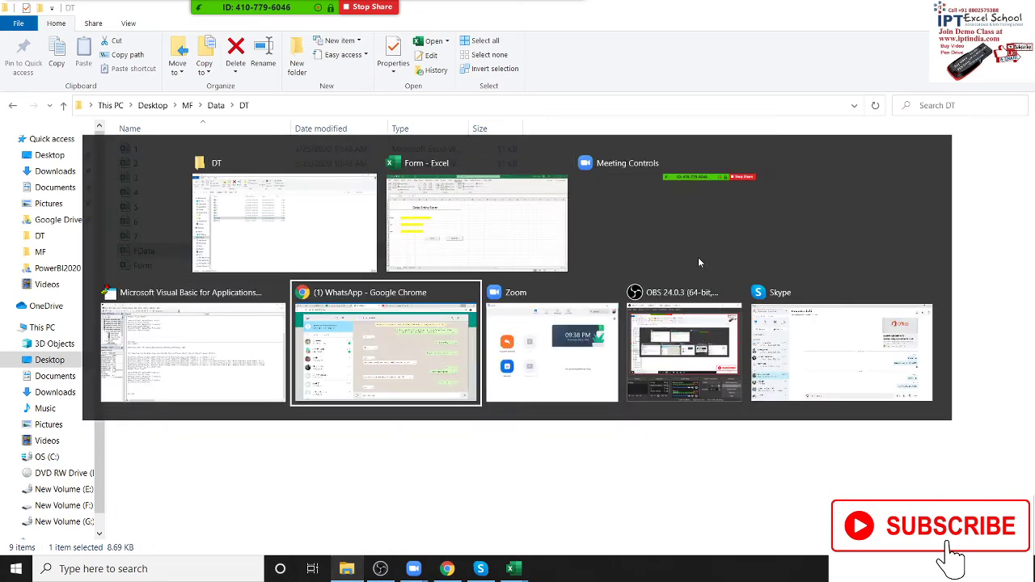
key(alt+shift+Tab)
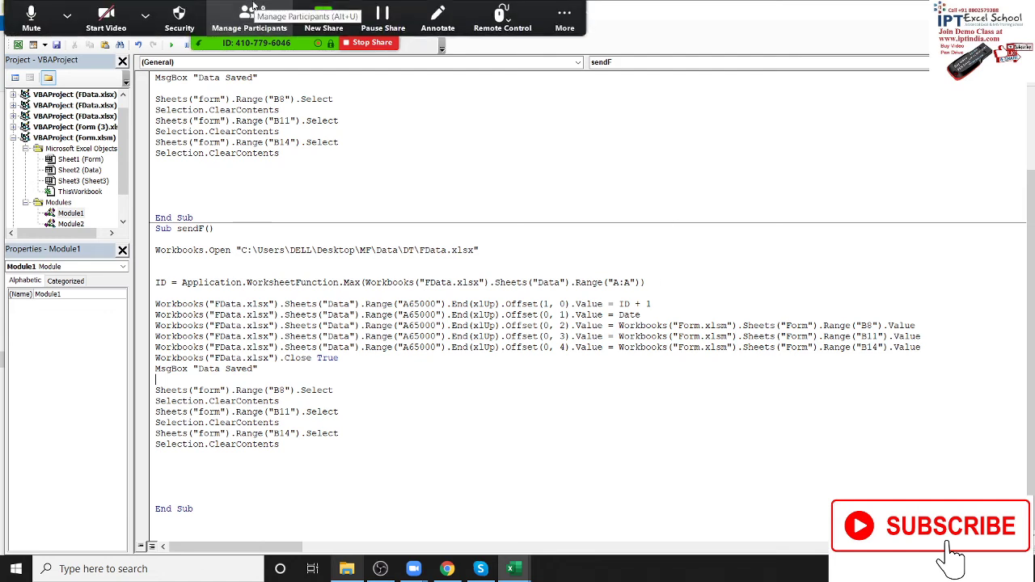
Step: Open the meeting participants list, glance at WhatsApp, then close the list
key(alt+u)
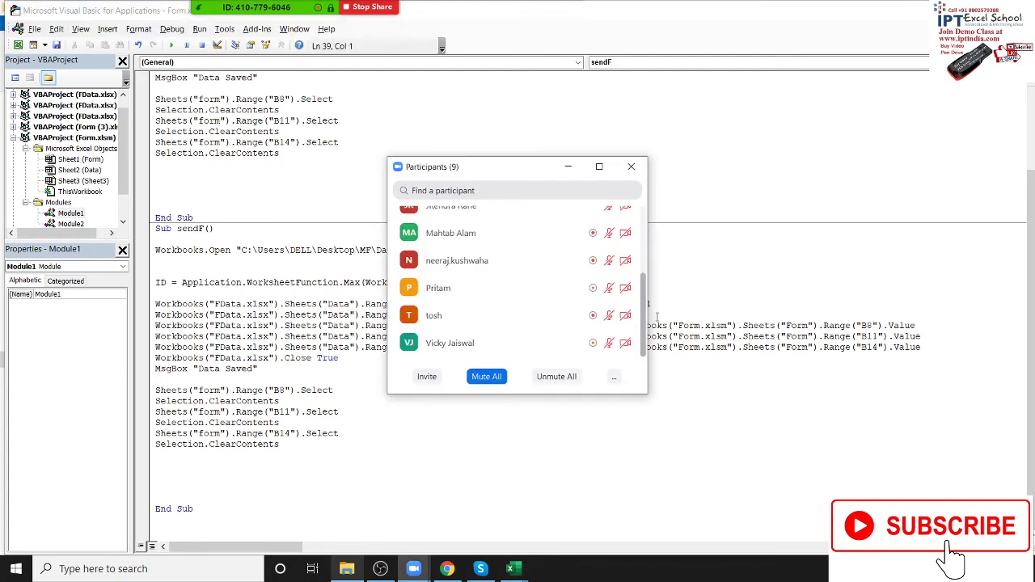
drag(644, 316, 644, 260)
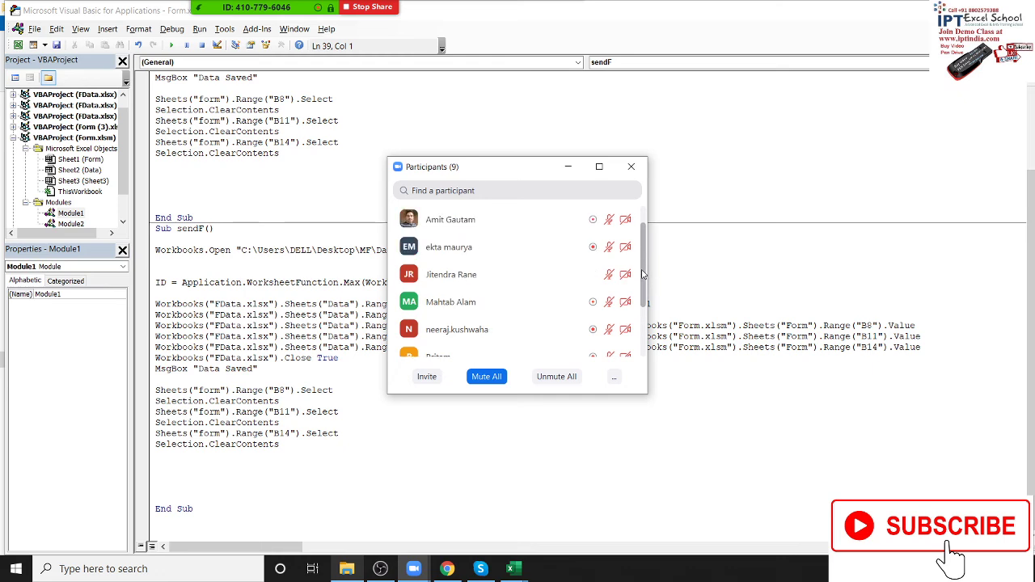
click(67, 15)
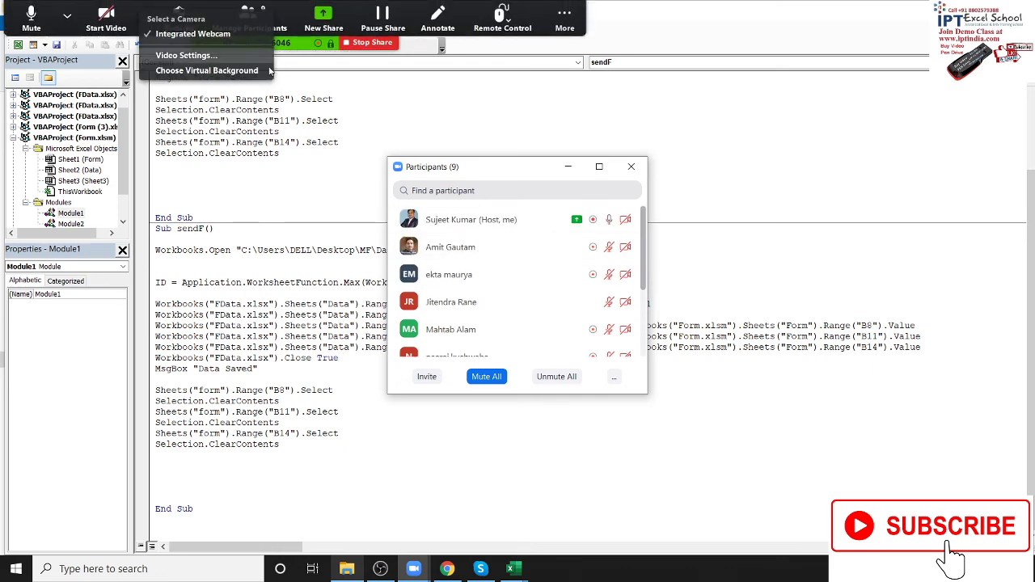
click(450, 570)
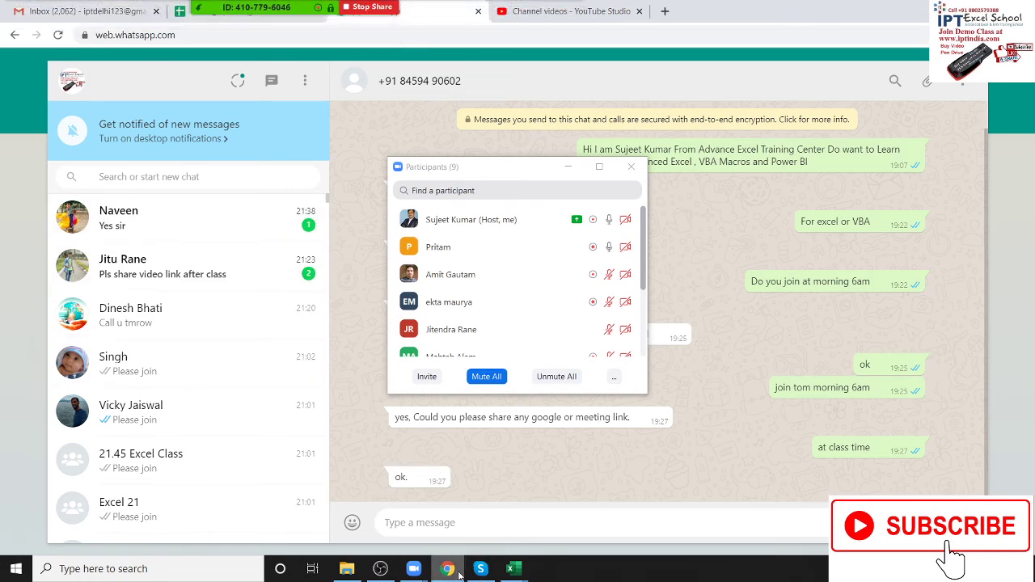
click(511, 569)
click(637, 173)
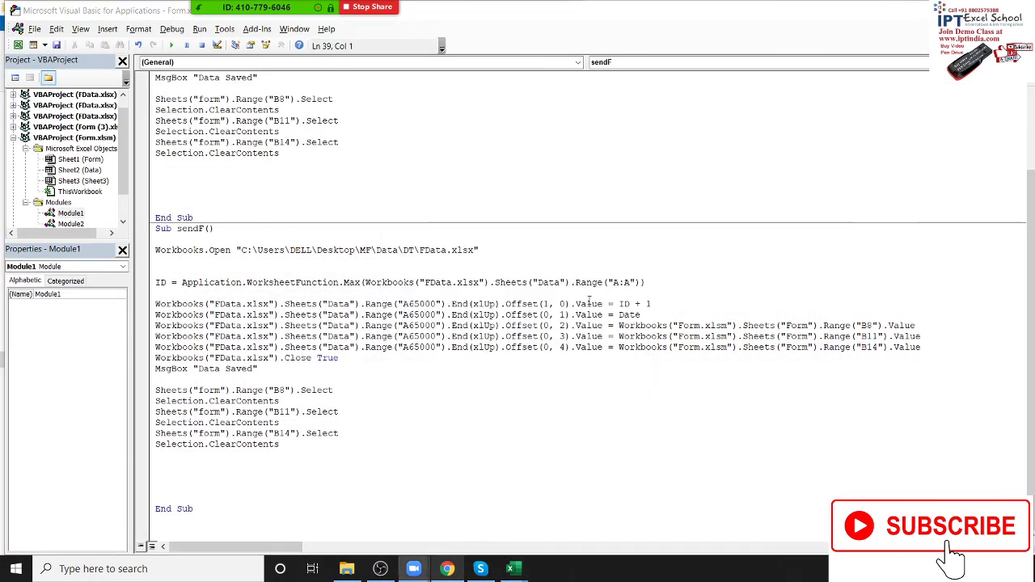
Step: Select the MsgBox "Data Saved" line, then switch to Chrome showing Gmail
click(150, 374)
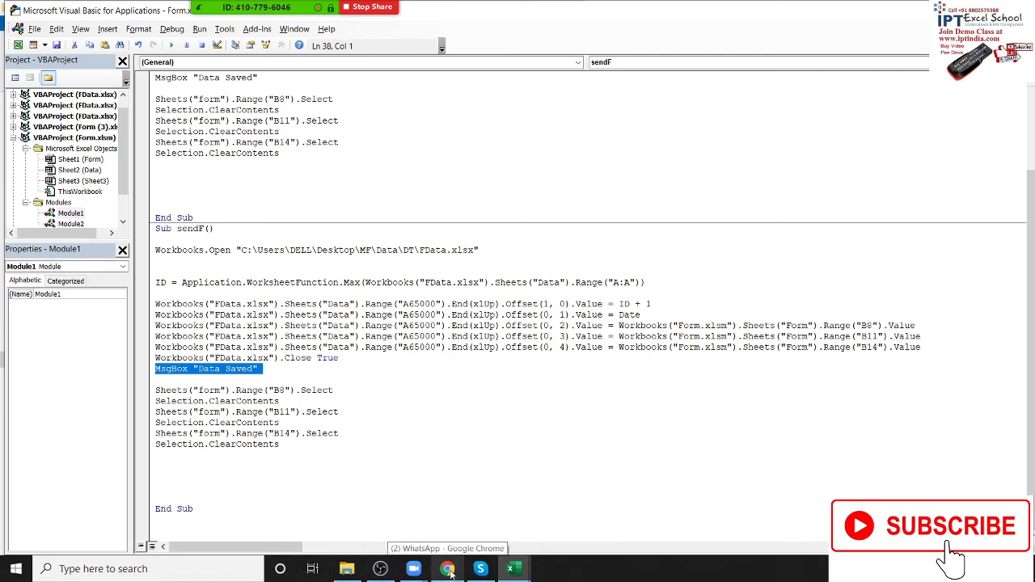
click(449, 571)
click(449, 570)
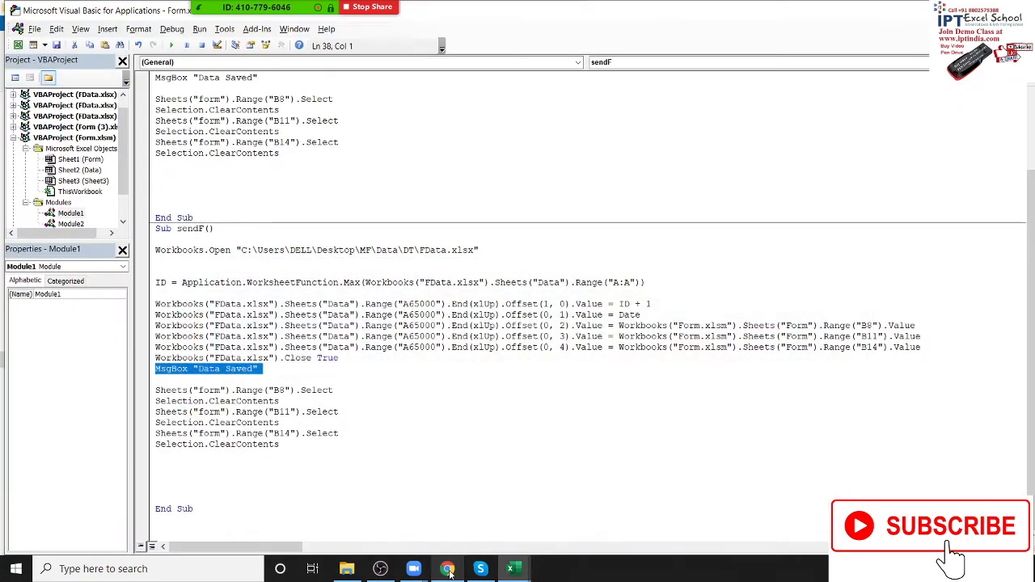
click(449, 570)
Step: Open the Spam folder in Gmail
click(81, 10)
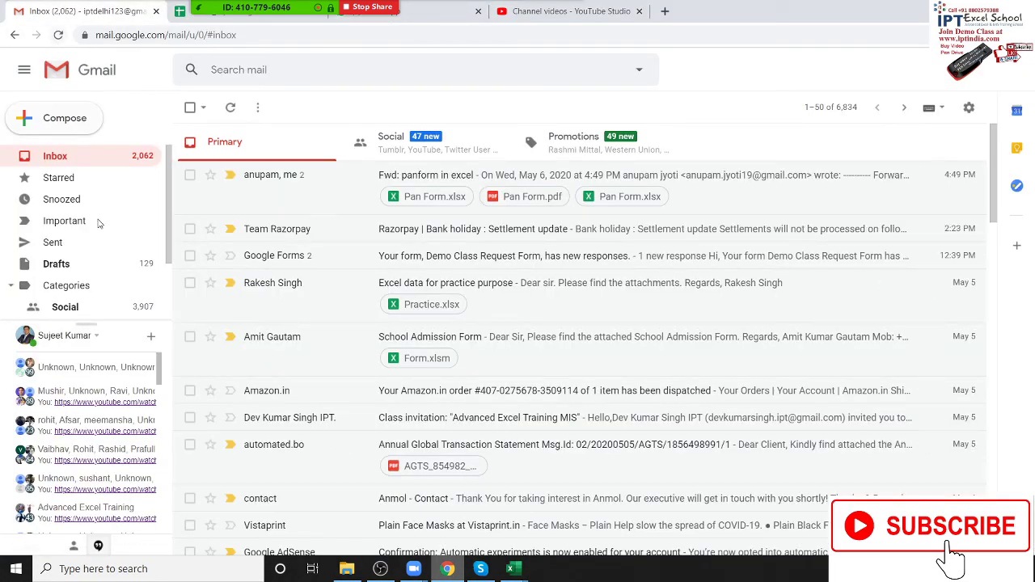
scroll(81, 299, down, 2)
click(81, 312)
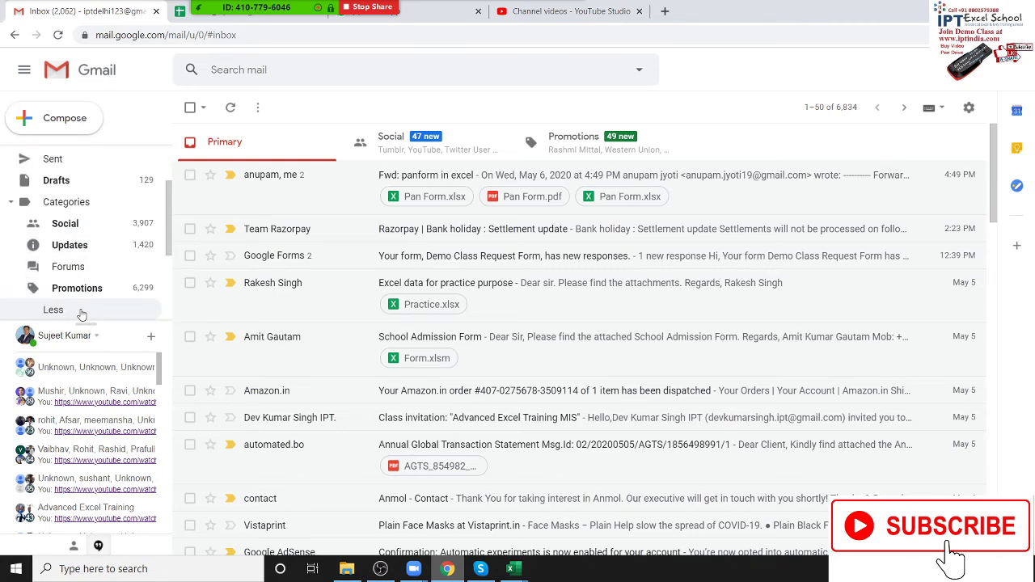
scroll(81, 311, down, 2)
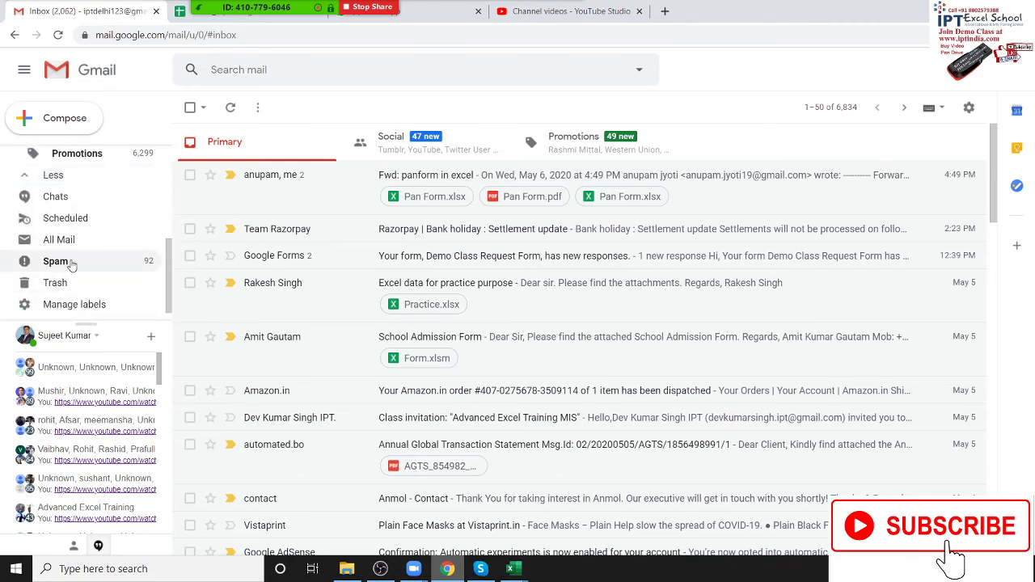
click(69, 264)
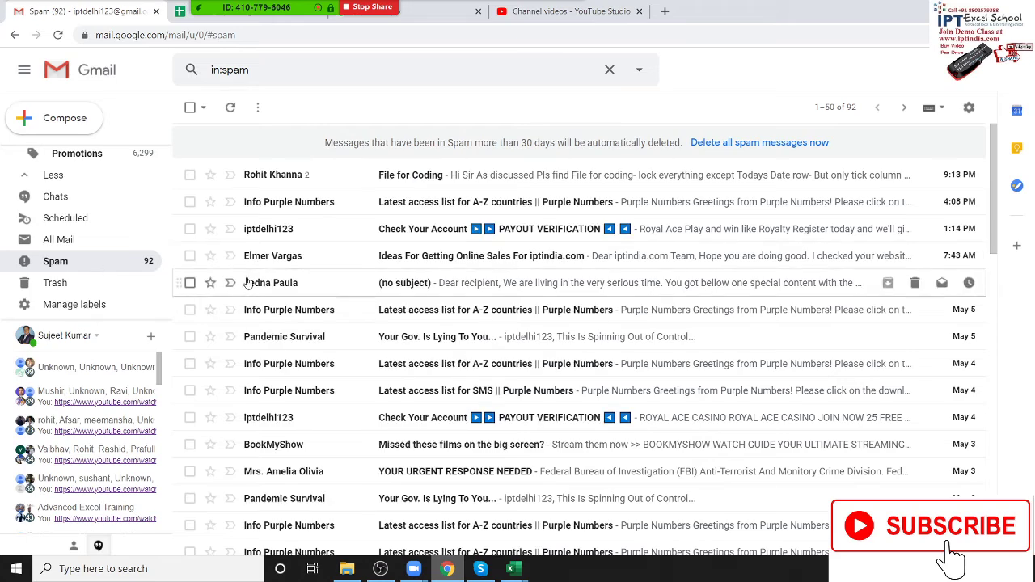
Step: Open the File for Coding message and mark it as safe
click(368, 185)
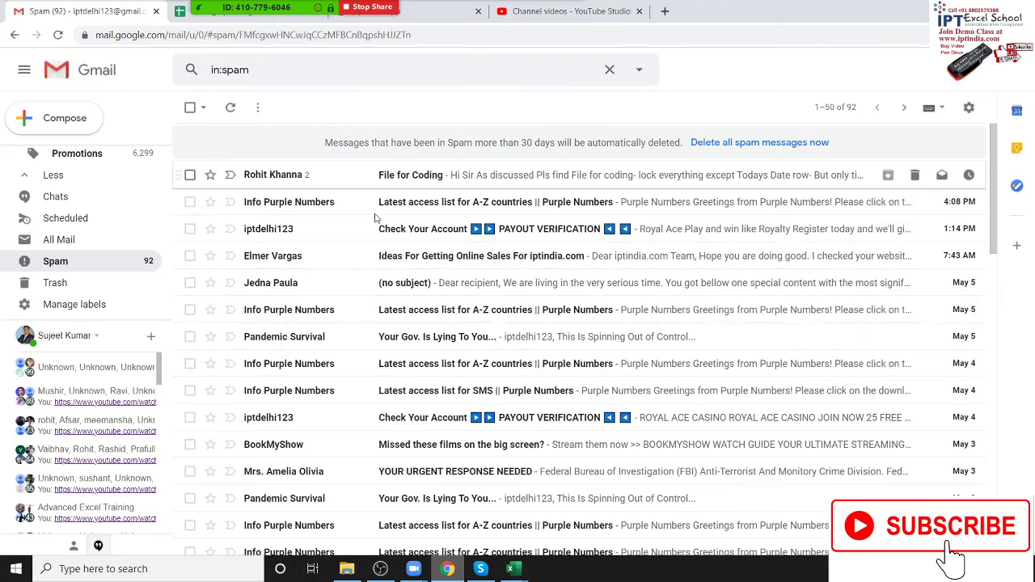
scroll(278, 412, down, 2)
scroll(330, 316, down, 1)
scroll(312, 287, up, 3)
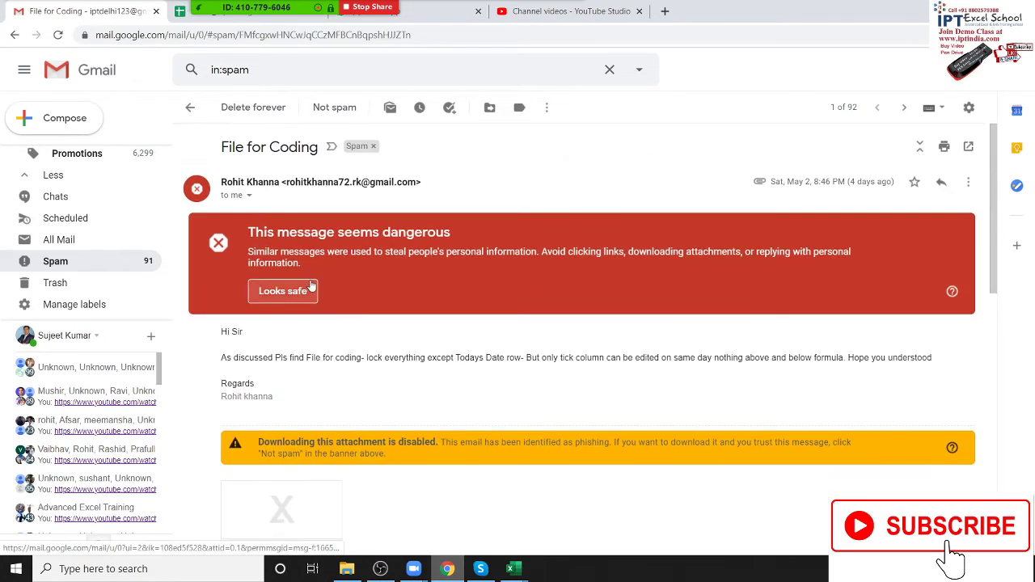
click(311, 289)
Step: Dismiss the warning on the second message in the thread
mouse_move(480, 568)
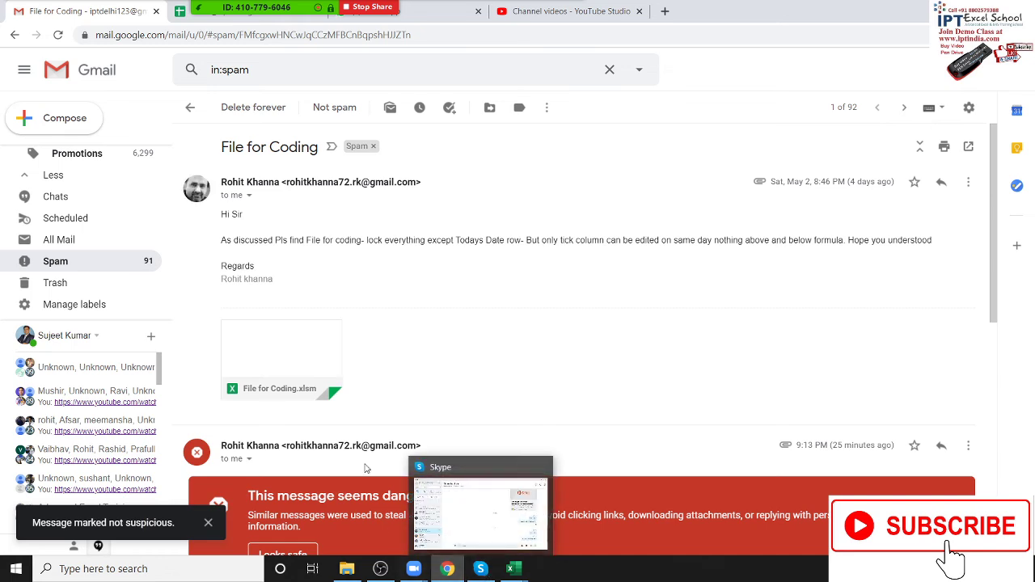
scroll(308, 405, down, 2)
click(306, 423)
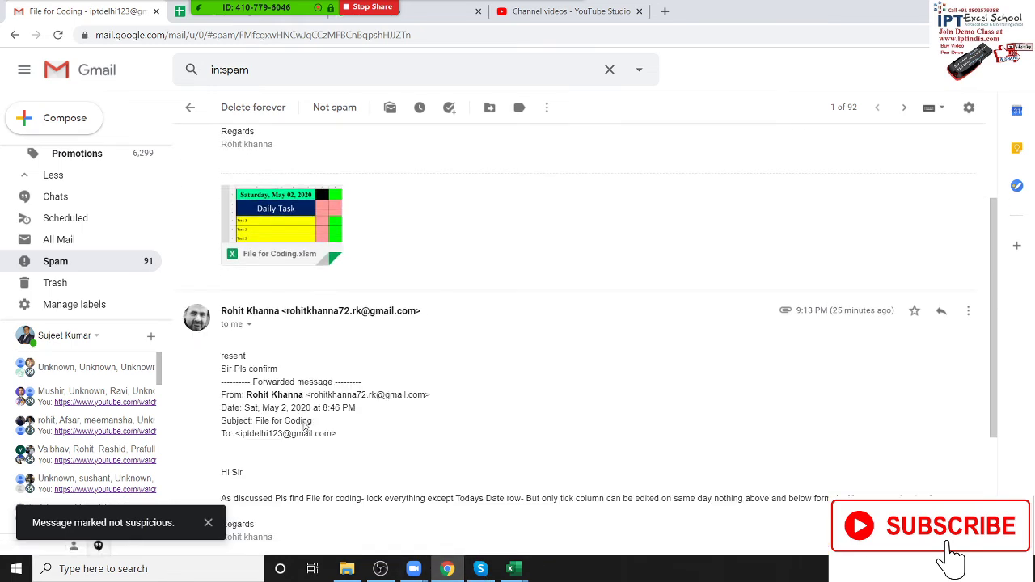
scroll(363, 478, down, 3)
Step: Return to the VBA editor window
mouse_move(272, 429)
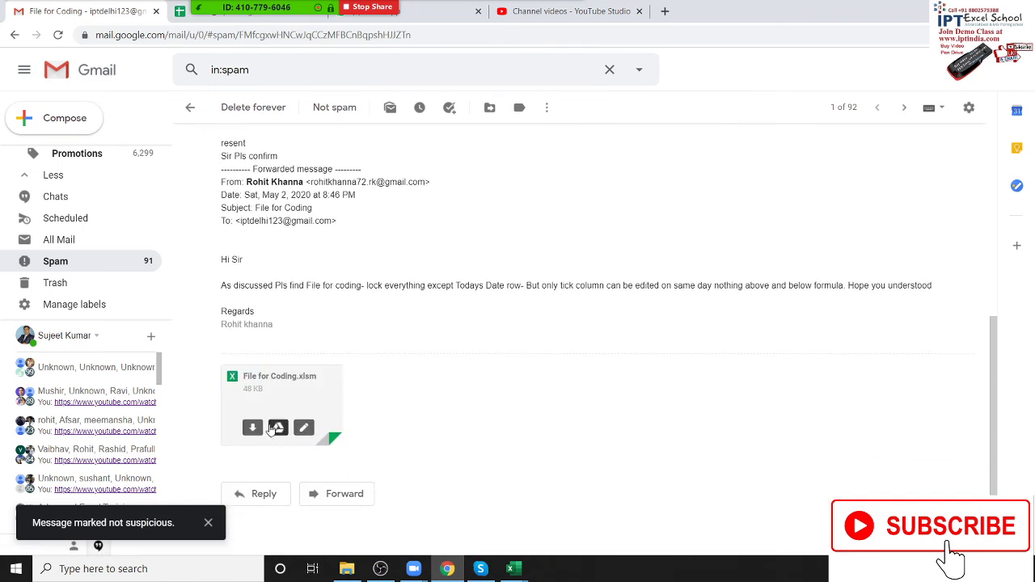
mouse_move(339, 572)
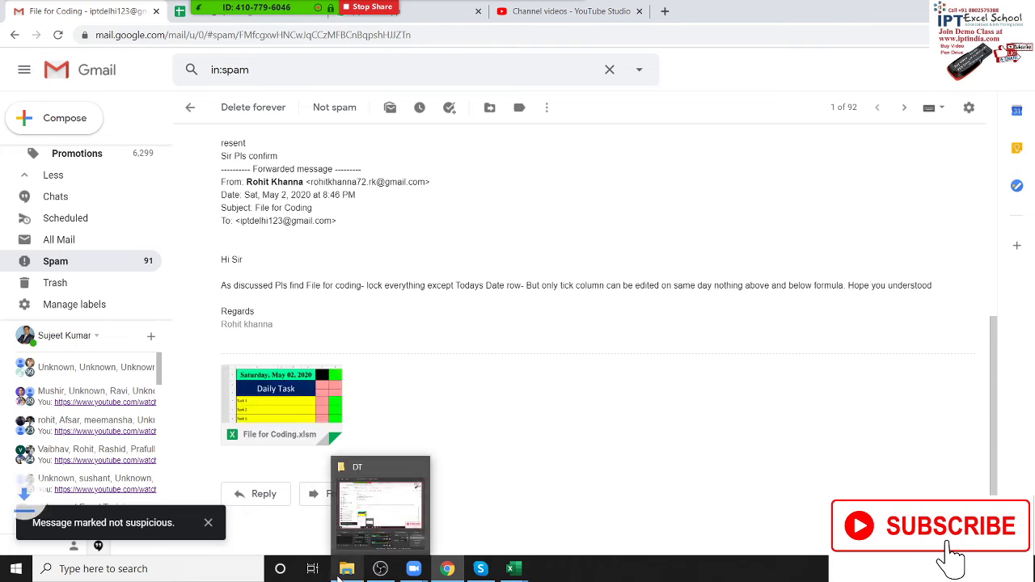
click(447, 568)
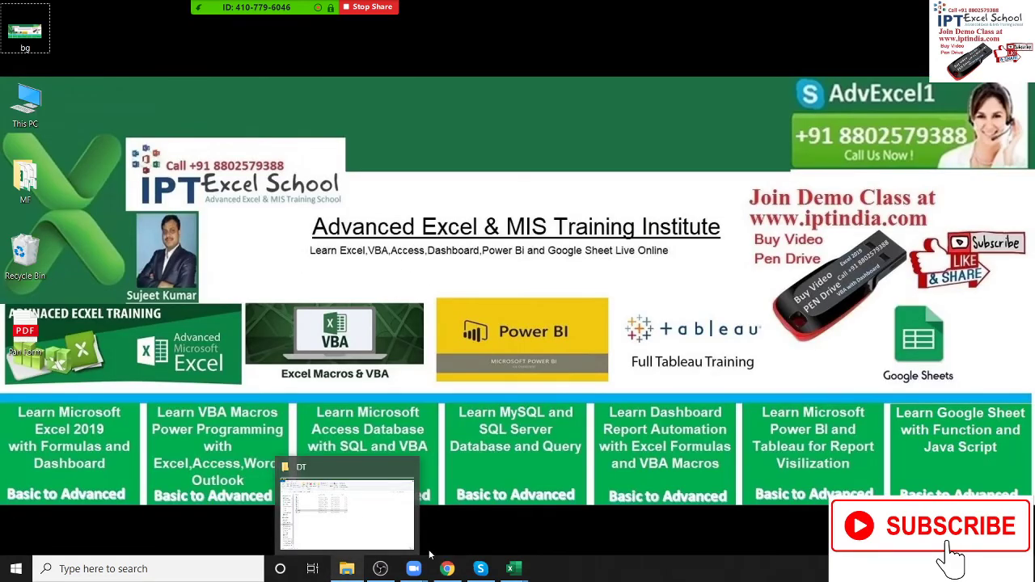
mouse_move(511, 569)
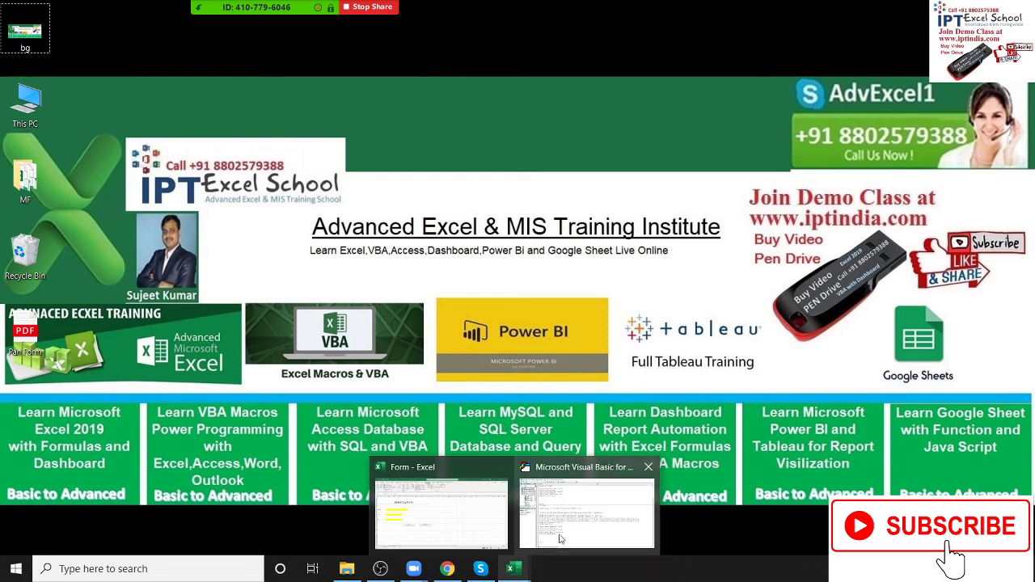
click(560, 540)
Step: Place the cursor on the blank line before End Sub, then switch back to Gmail
click(543, 481)
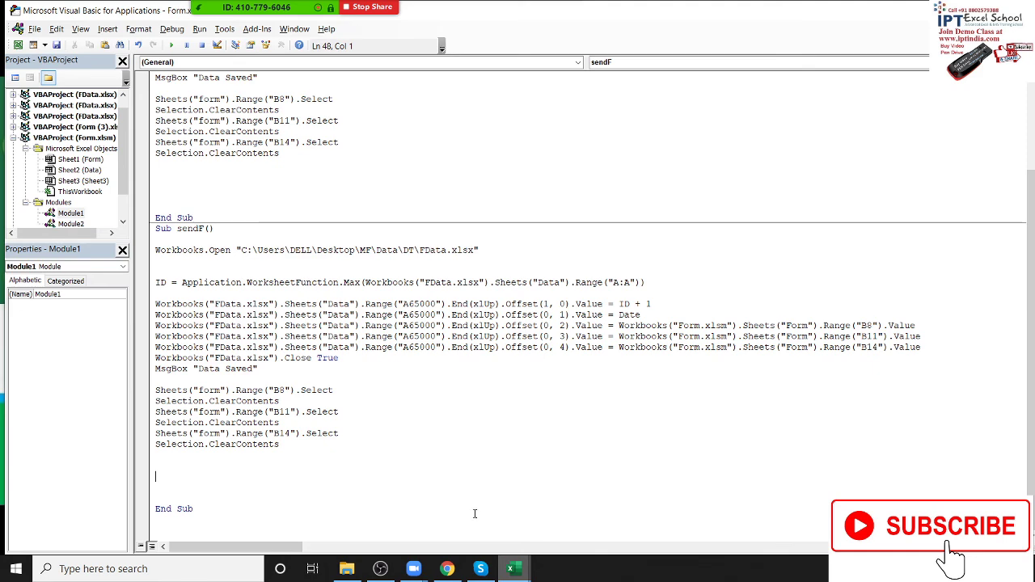
key(alt+Tab)
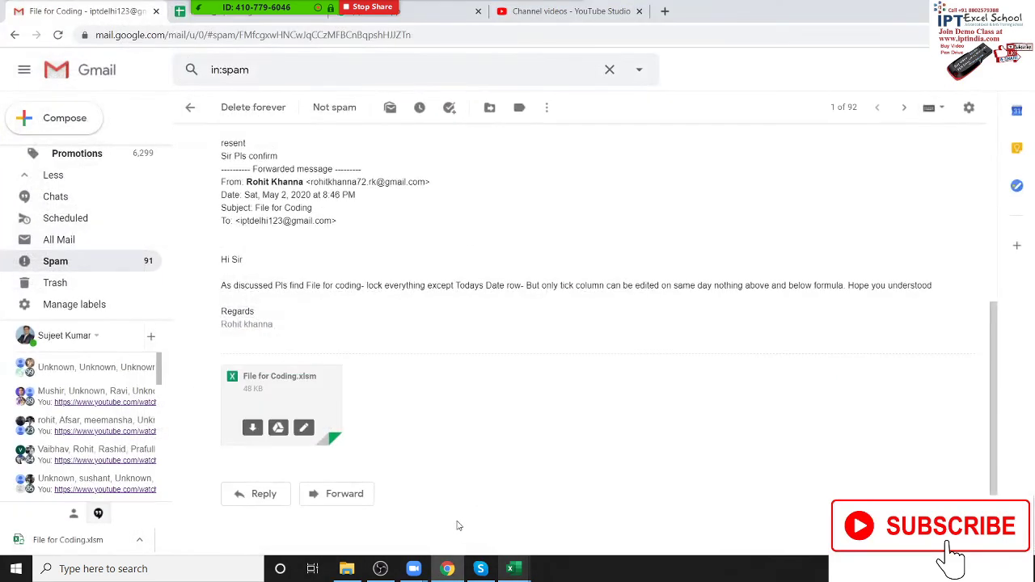
Step: Unlock the selected yellow input cells, including B8 and B11, through Format Cells Protection
mouse_move(511, 573)
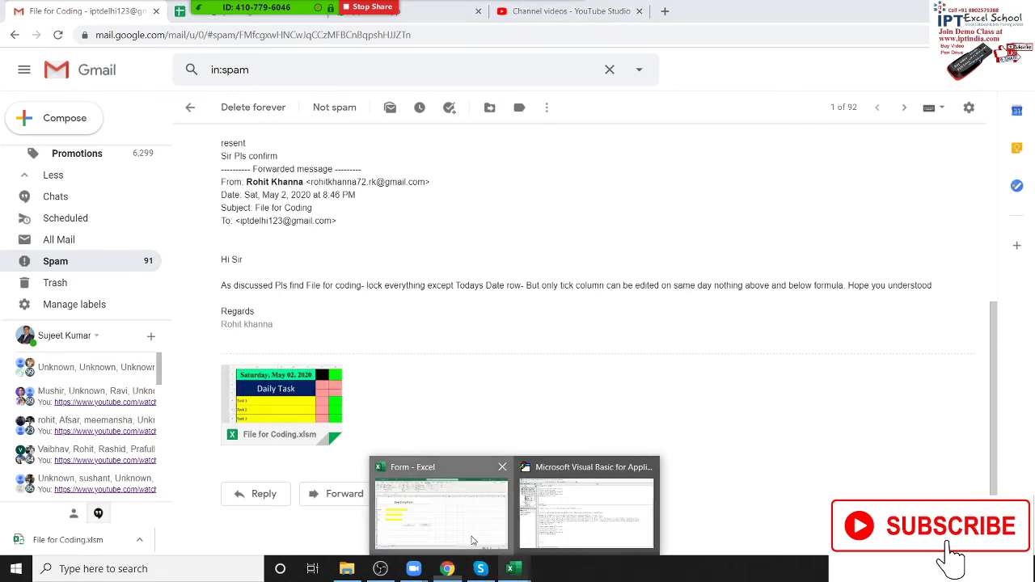
click(469, 540)
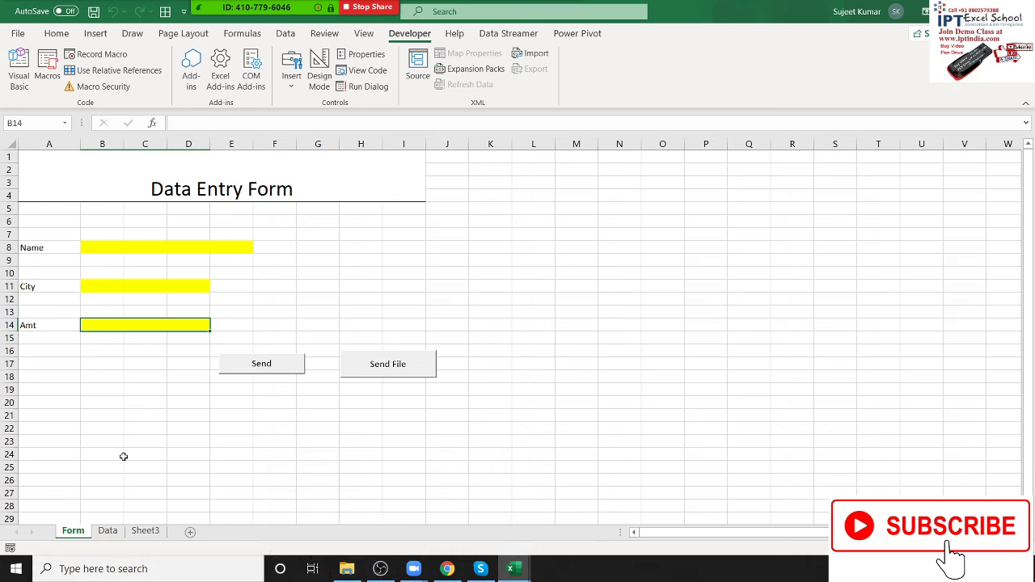
ctrl+click(178, 292)
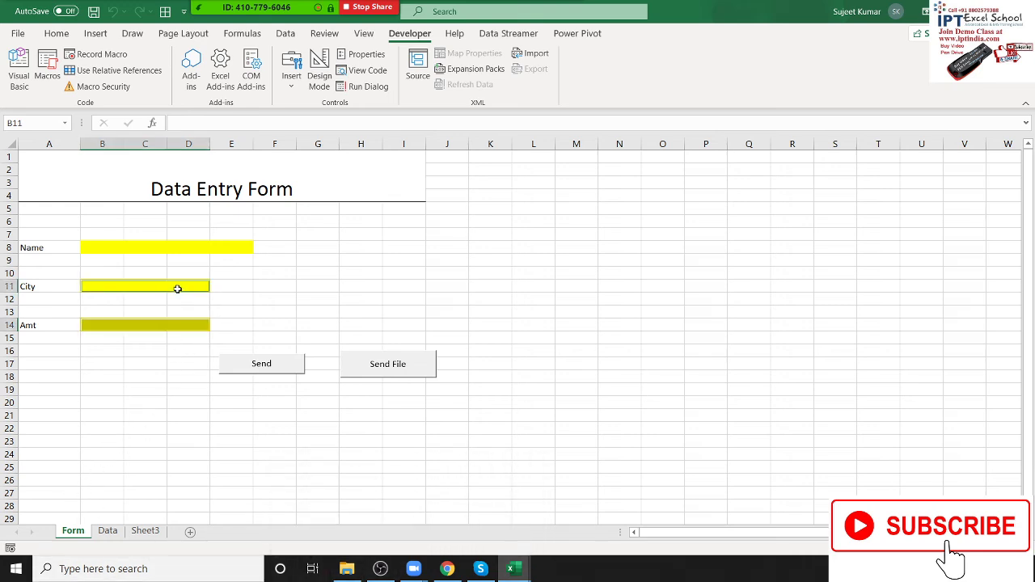
ctrl+click(178, 252)
right_click(179, 249)
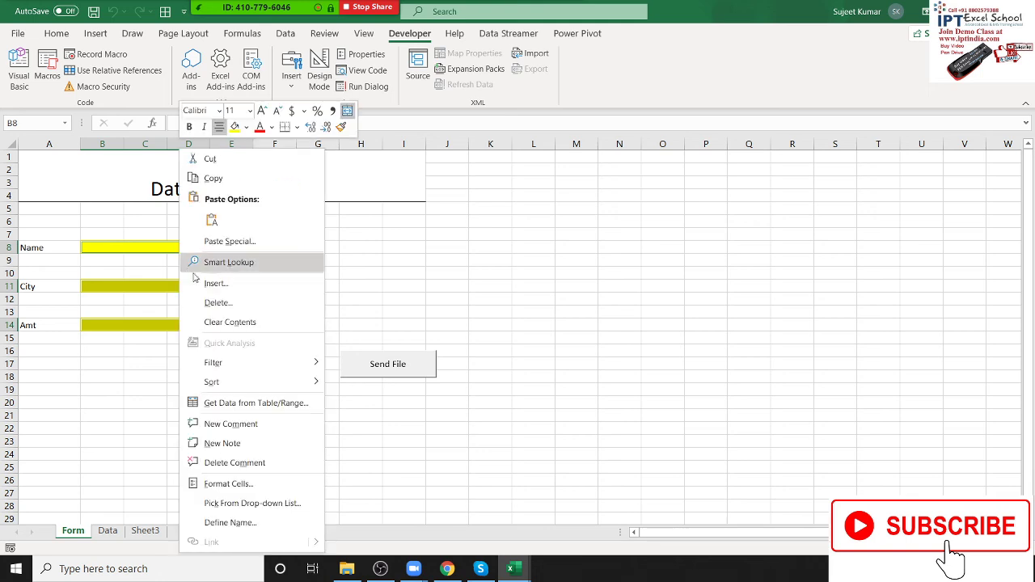
click(213, 485)
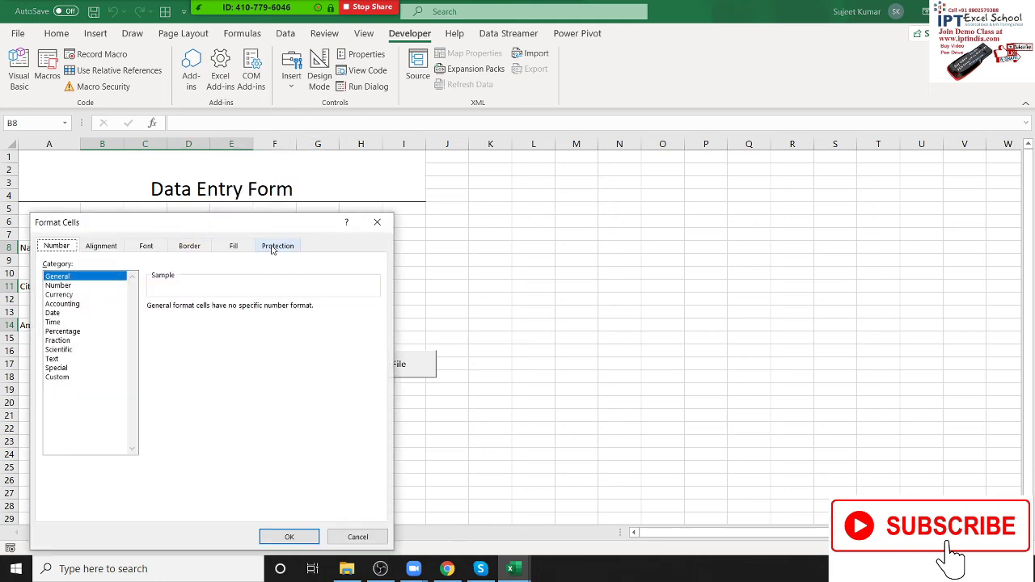
click(277, 247)
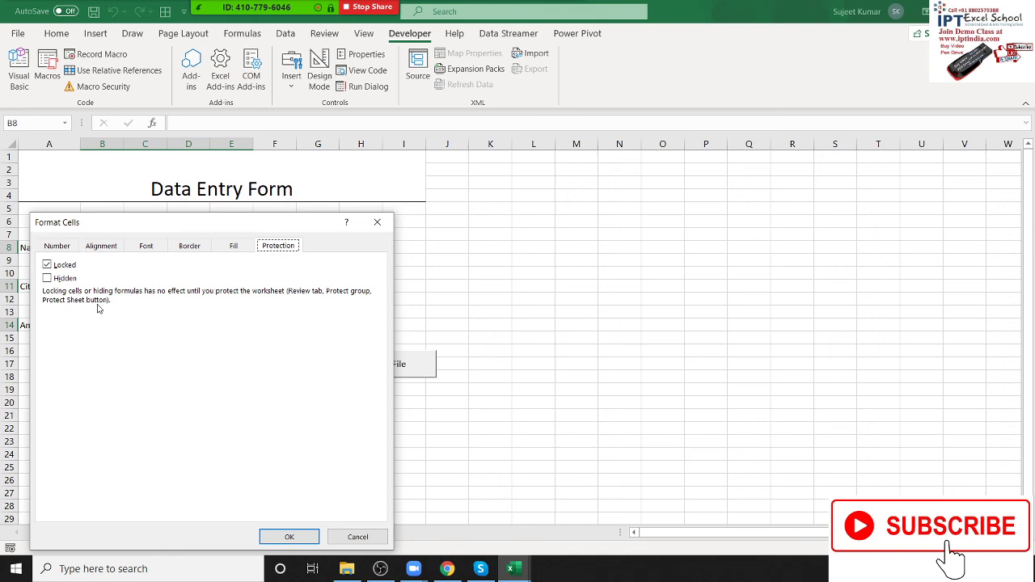
click(48, 266)
click(298, 538)
click(189, 455)
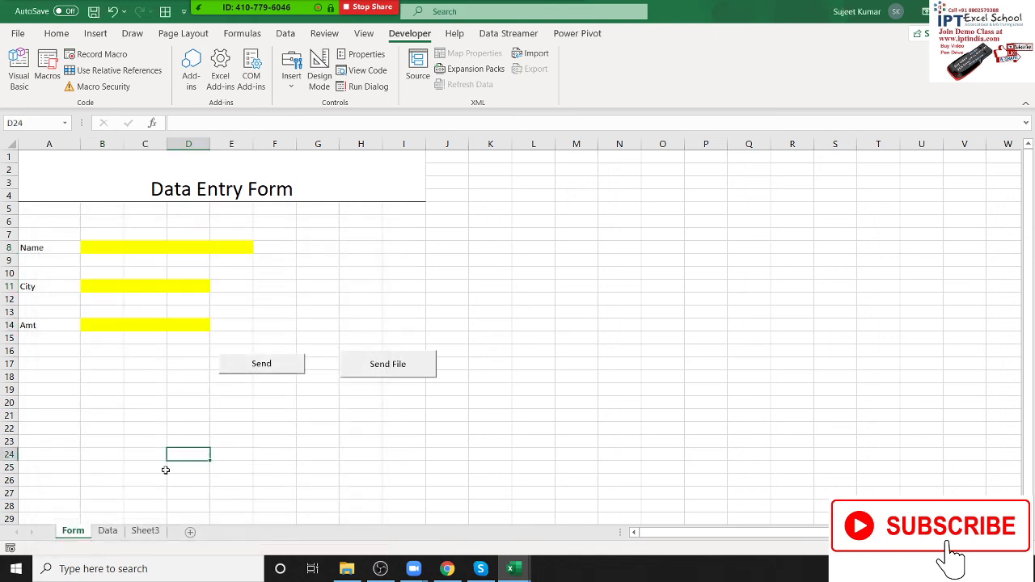
Step: Protect the Form sheet without a password, allowing only Select unlocked cells and Edit objects
right_click(72, 531)
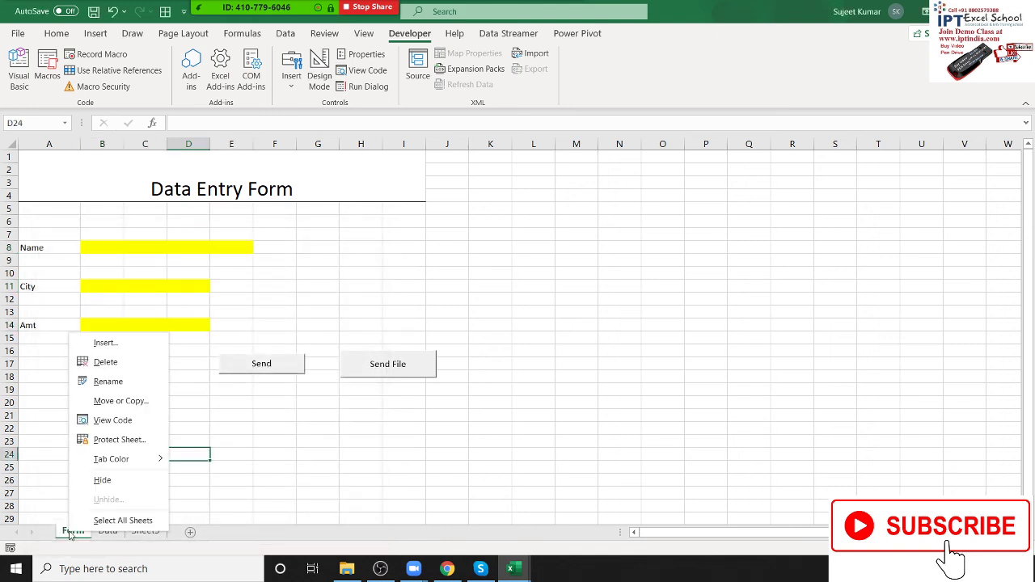
click(119, 440)
drag(111, 272, 590, 245)
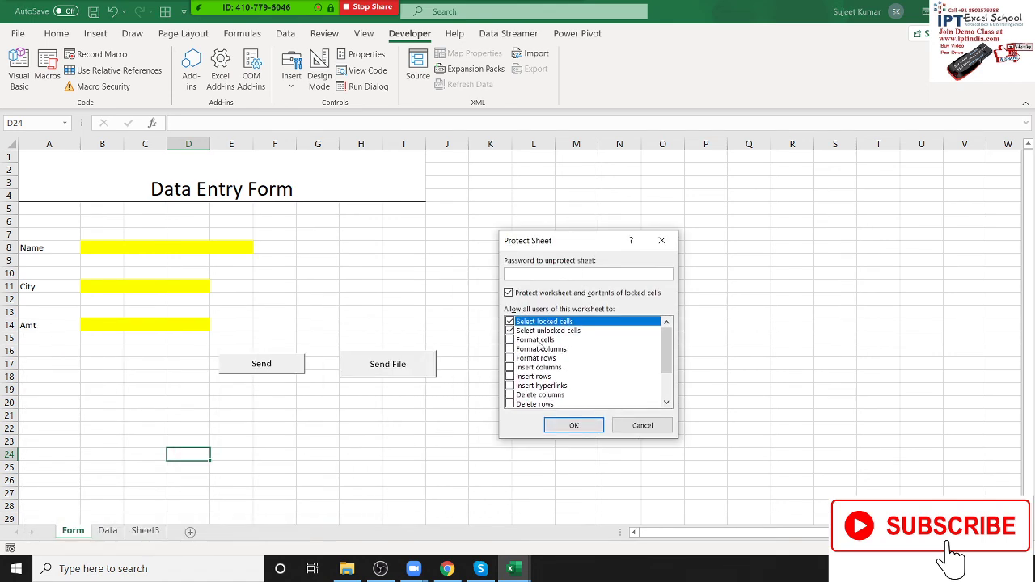
click(509, 331)
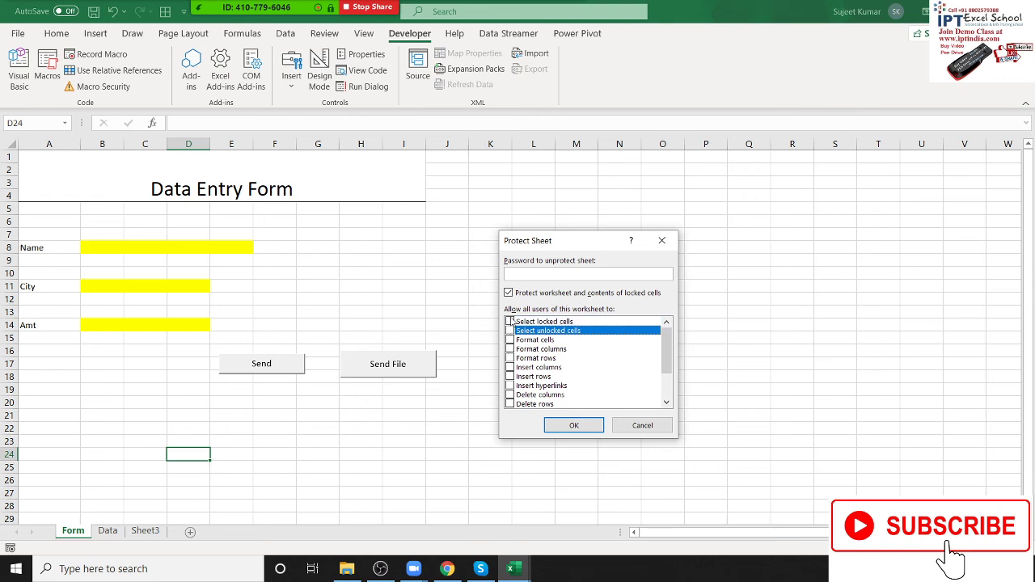
click(510, 321)
click(509, 322)
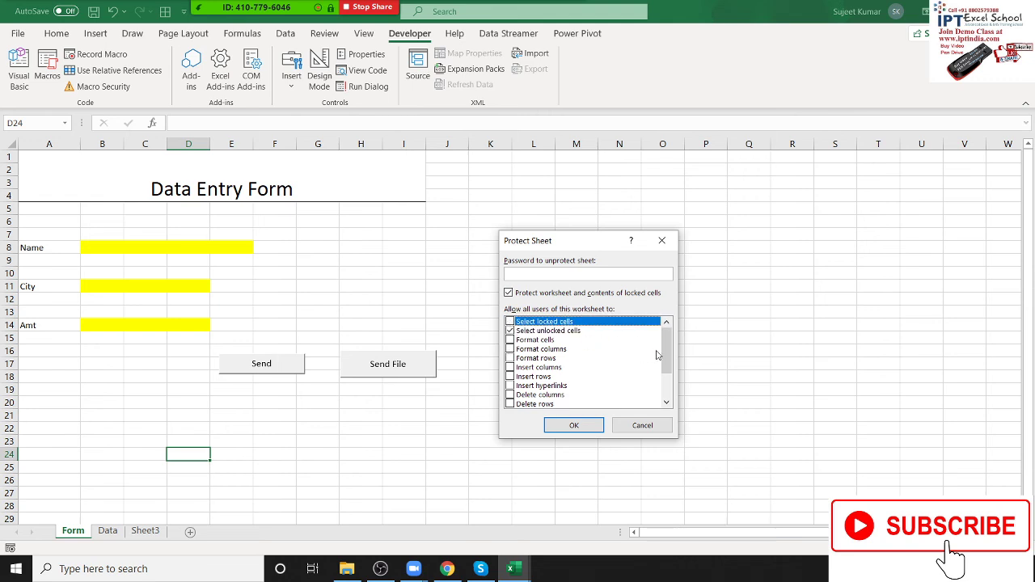
scroll(658, 355, down, 2)
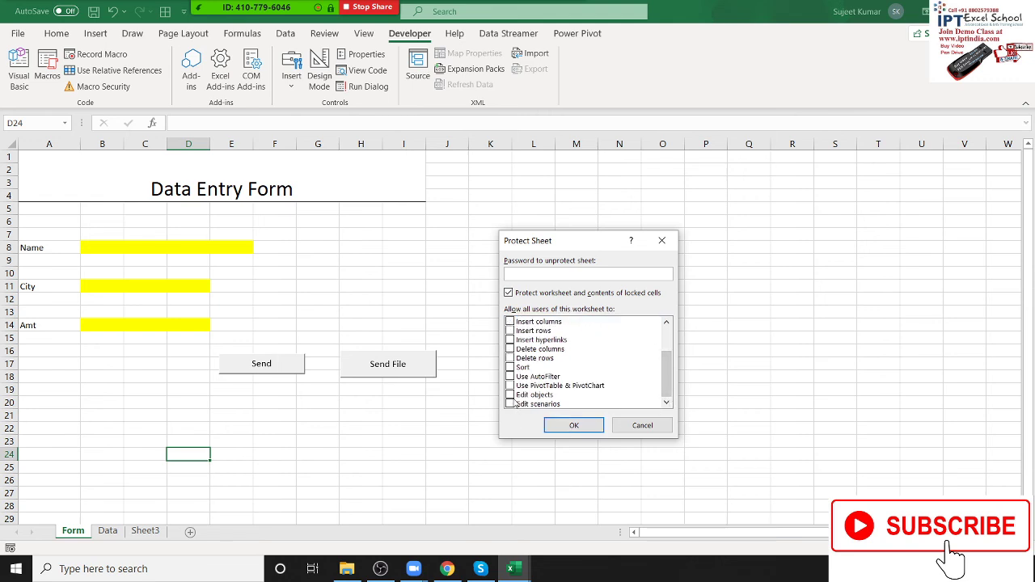
click(511, 395)
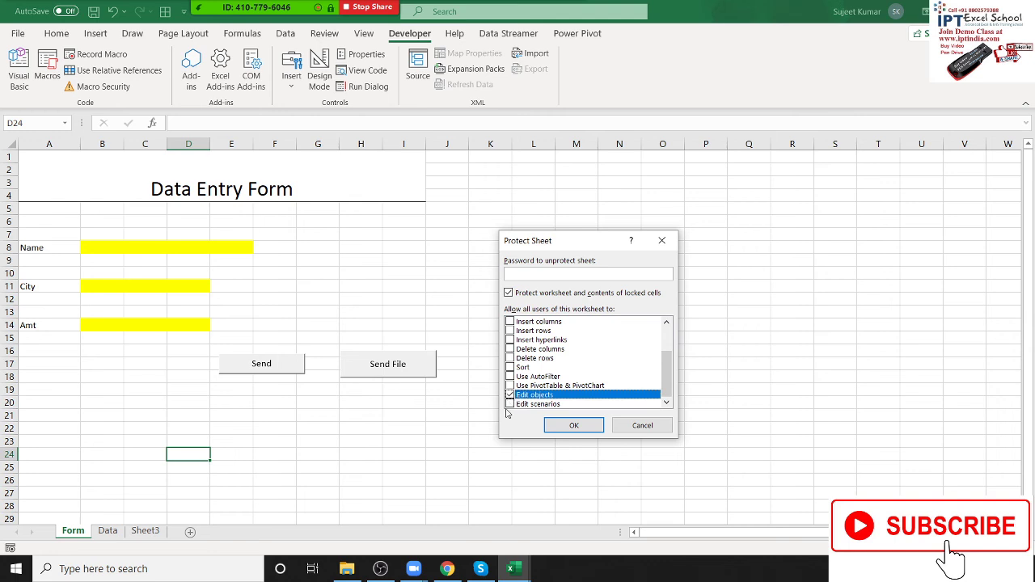
click(576, 425)
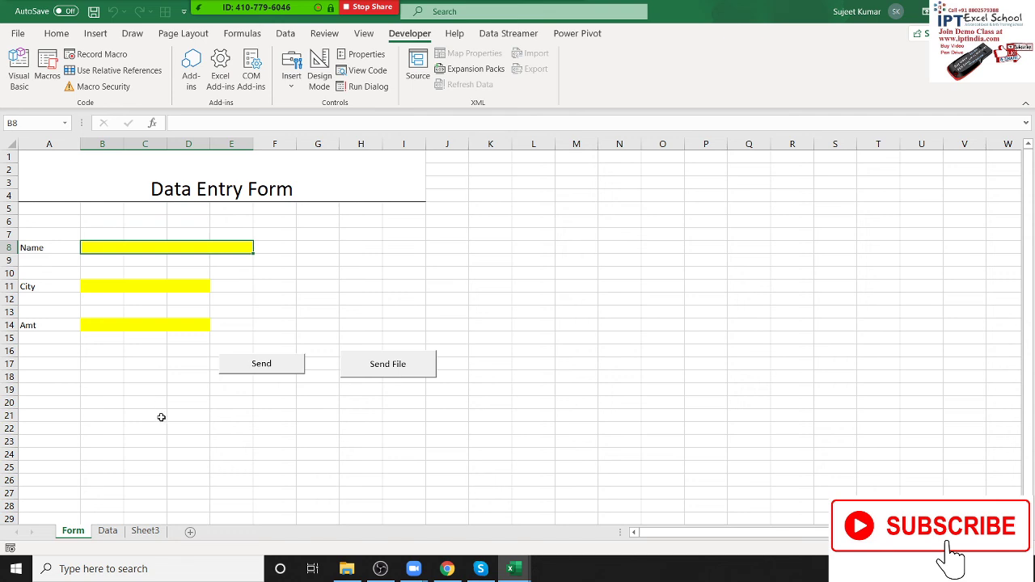
Step: Fill the yellow form cells with name Om, city Udaypur and amount 785
key(Tab)
key(Tab)
key(Tab)
key(Tab)
key(Tab)
key(Tab)
key(Tab)
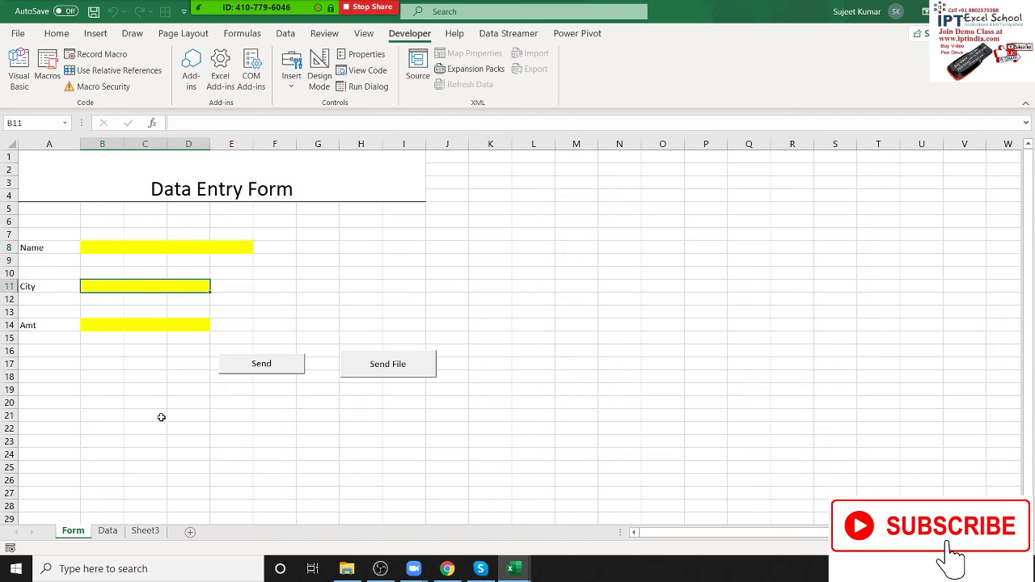
key(Tab)
key(Tab)
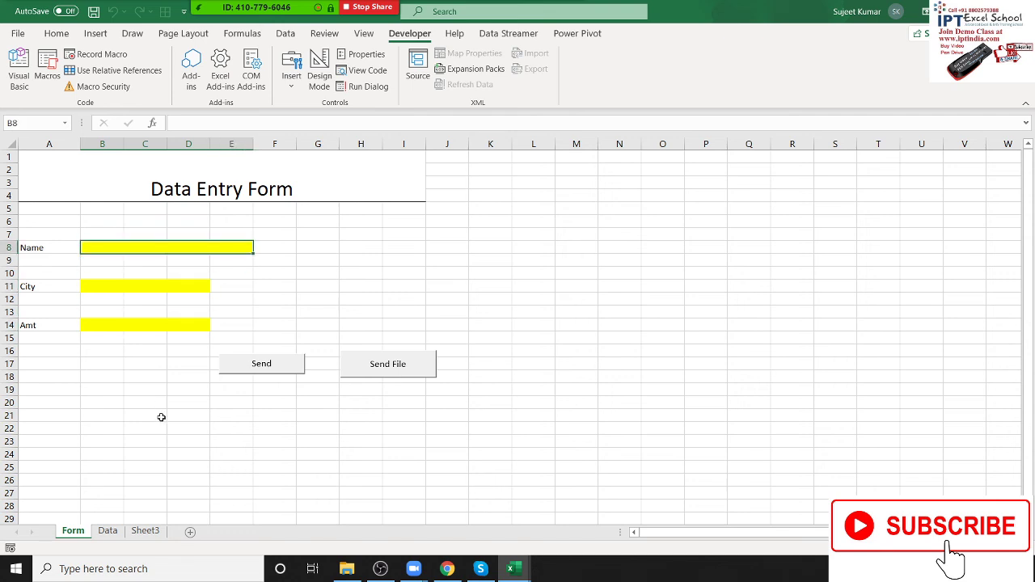
text(Om)
key(Tab)
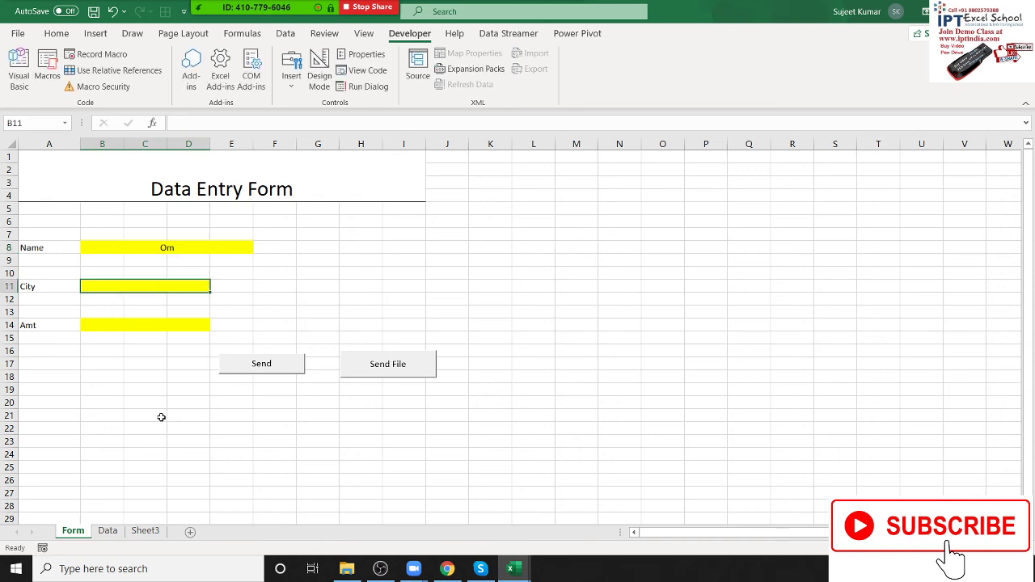
text(U)
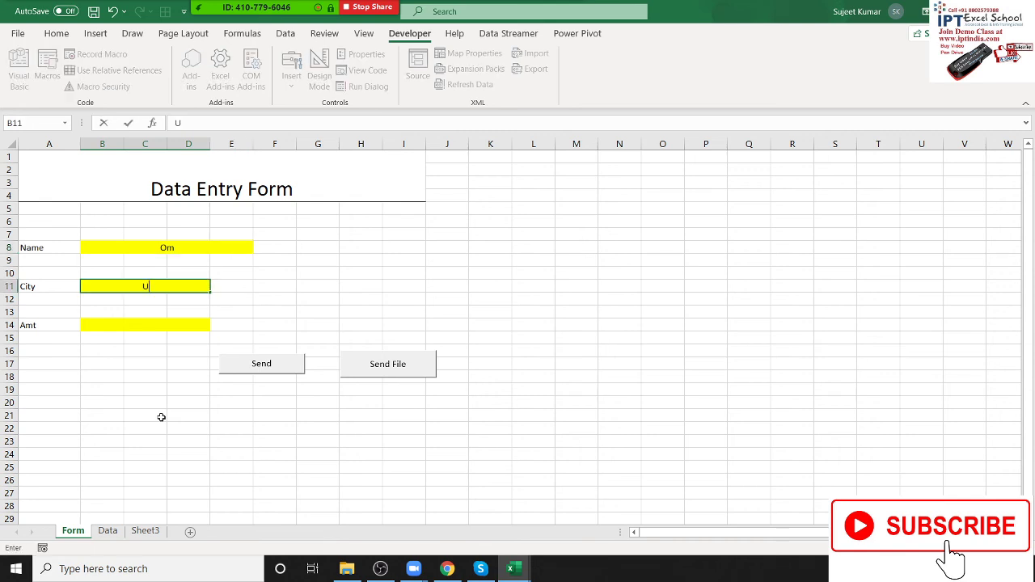
text(daypur)
key(Return)
text(785)
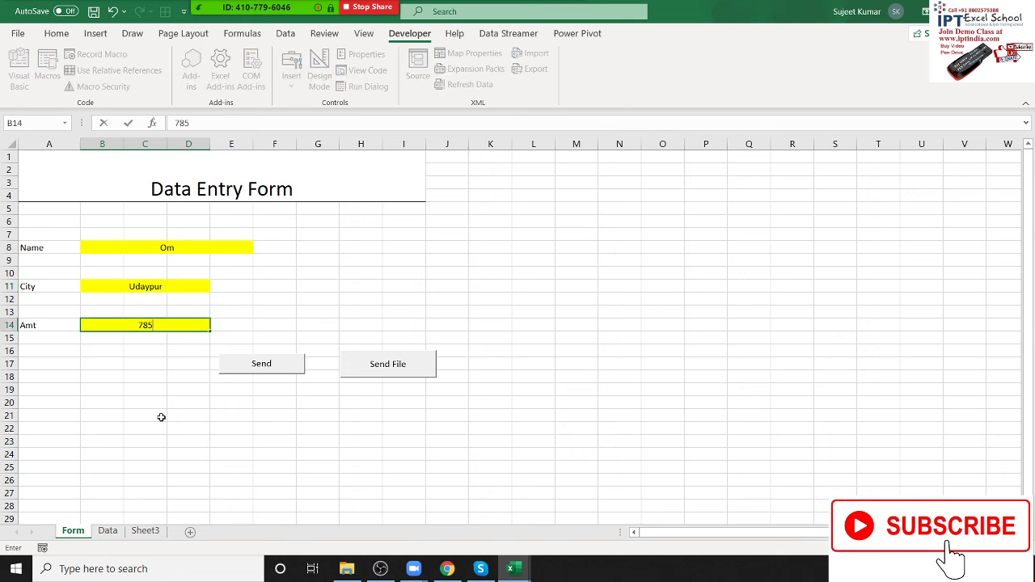
key(Return)
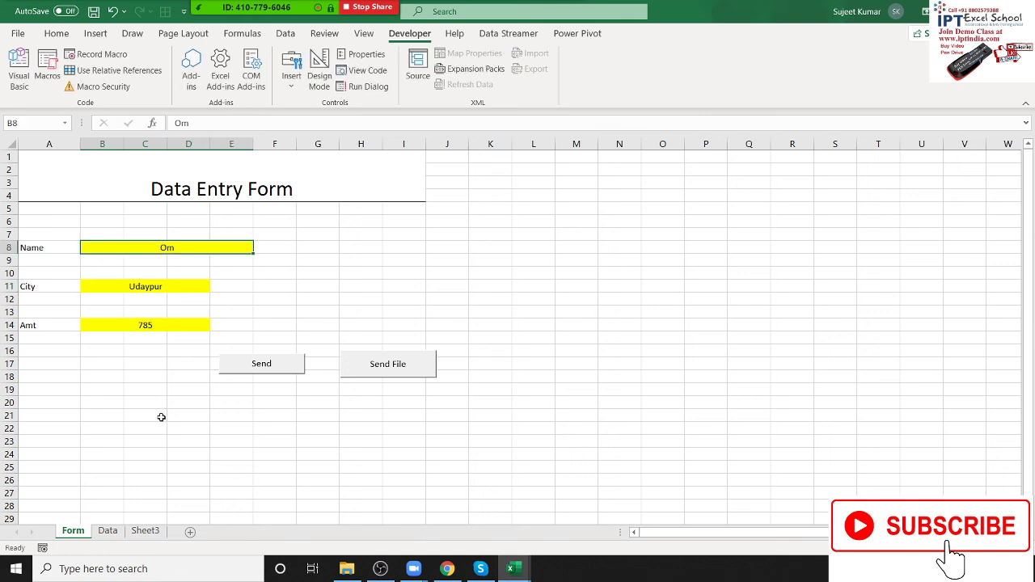
Step: Send the entry, dismiss the Data Saved message, and check it appears as row 5 on Data
click(291, 373)
click(513, 332)
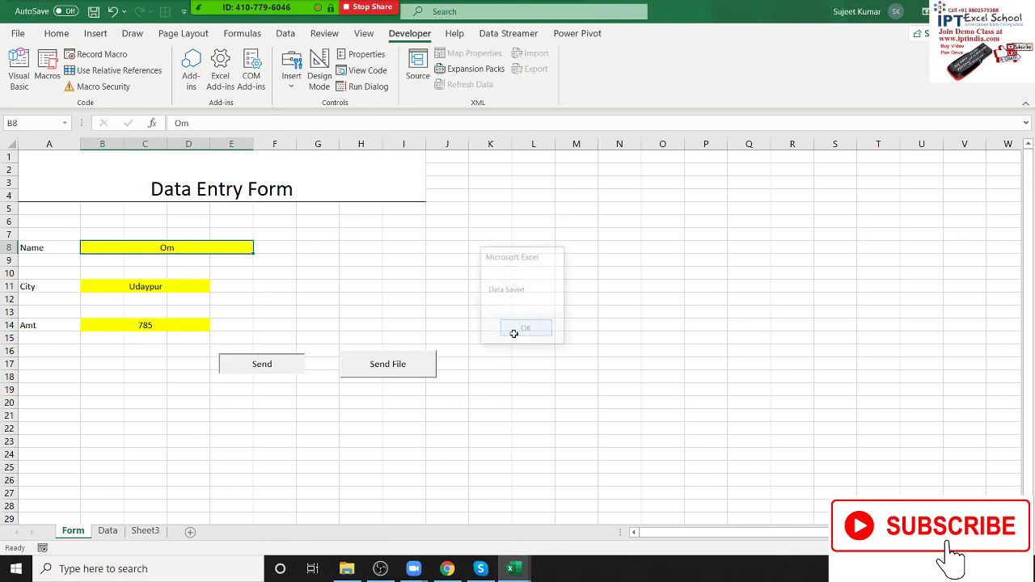
click(115, 531)
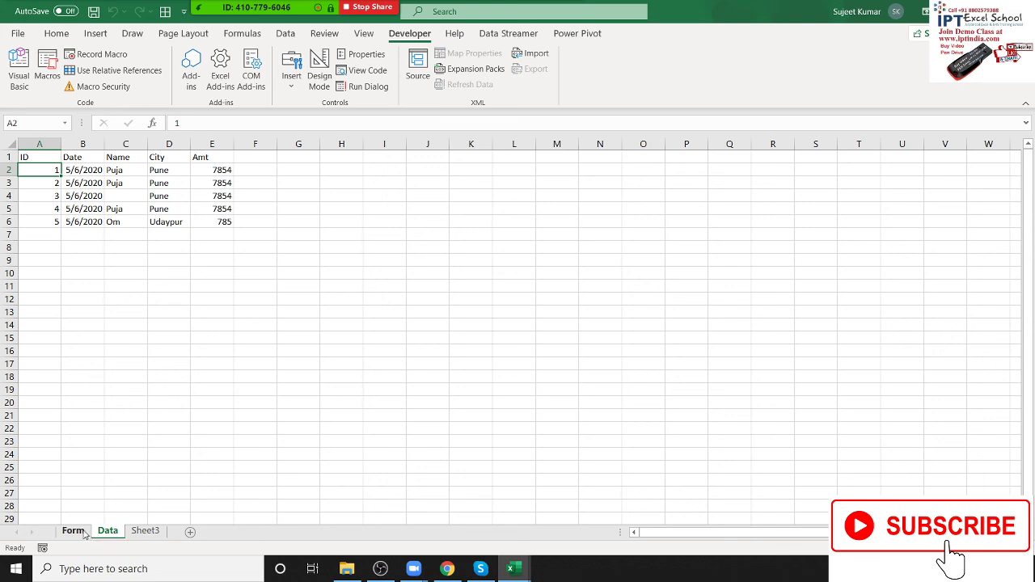
click(78, 534)
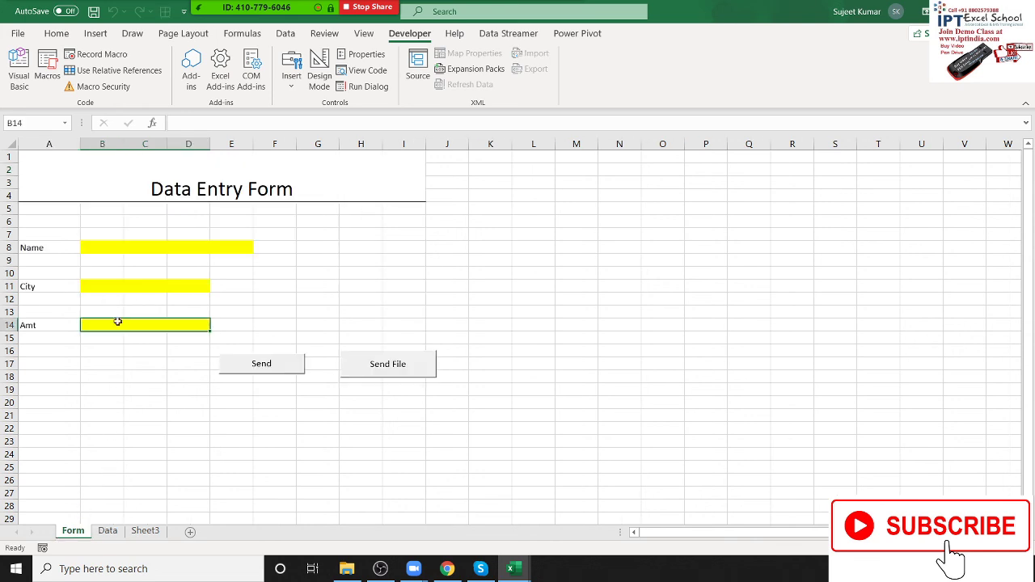
Step: Protect the workbook structure without a password and verify the Form tab's sheet options are restricted
click(124, 286)
drag(124, 287, 122, 285)
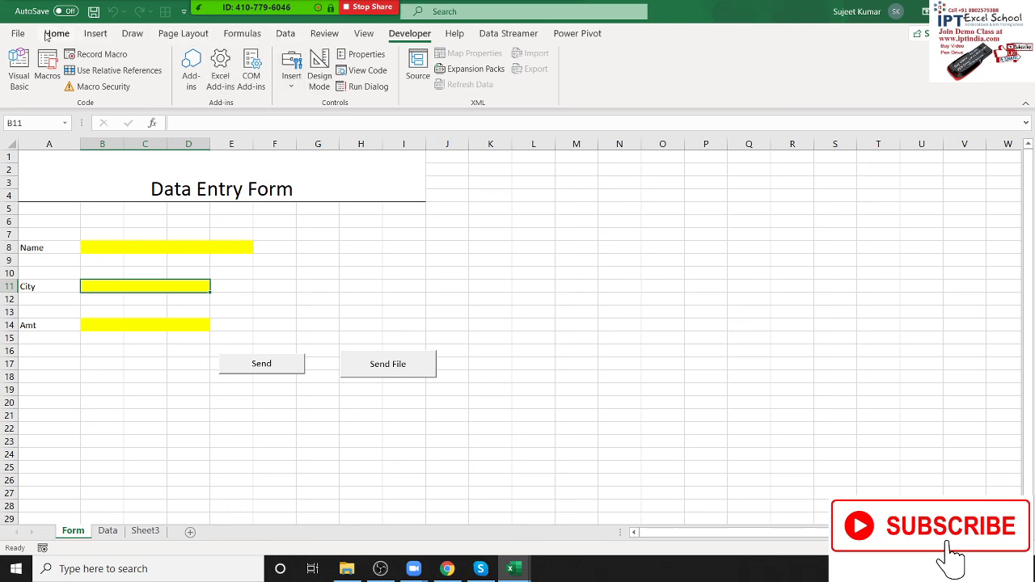
click(325, 36)
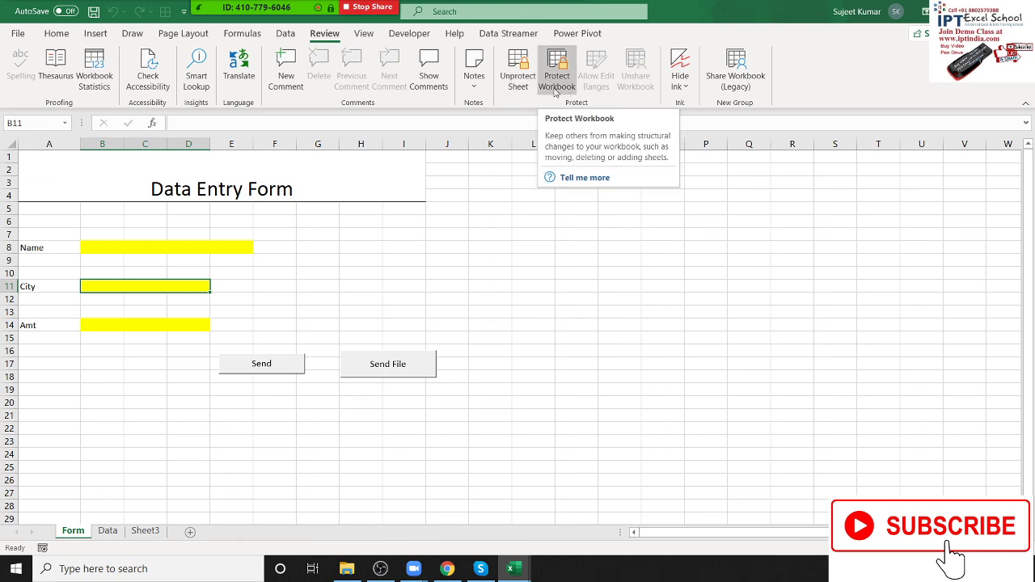
click(555, 91)
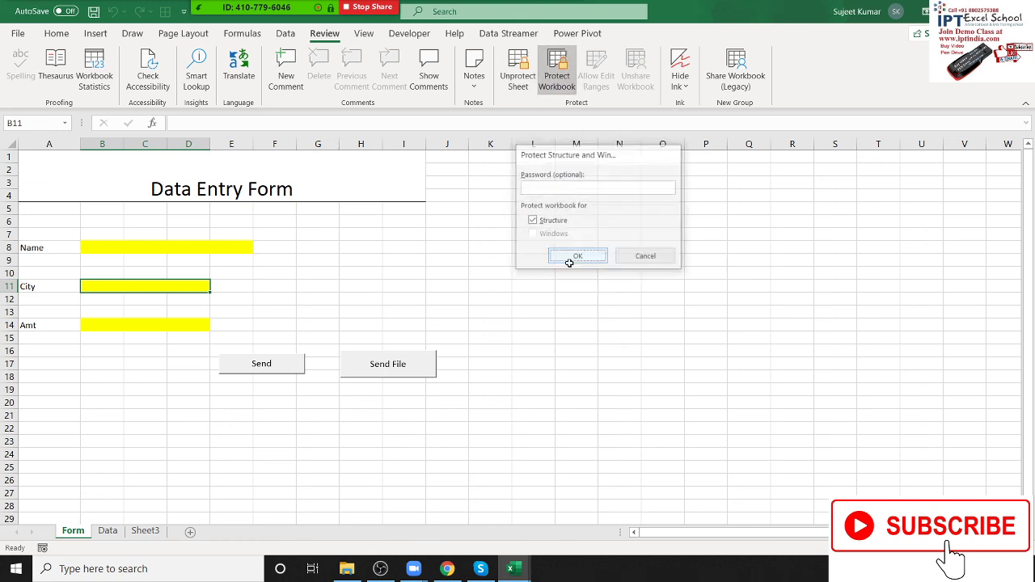
click(577, 257)
right_click(79, 531)
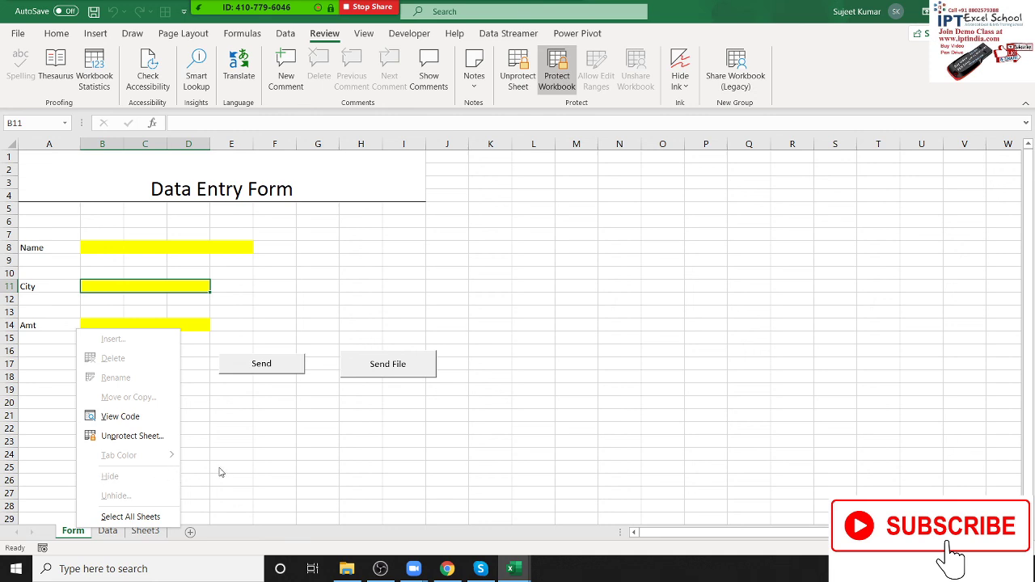
click(220, 470)
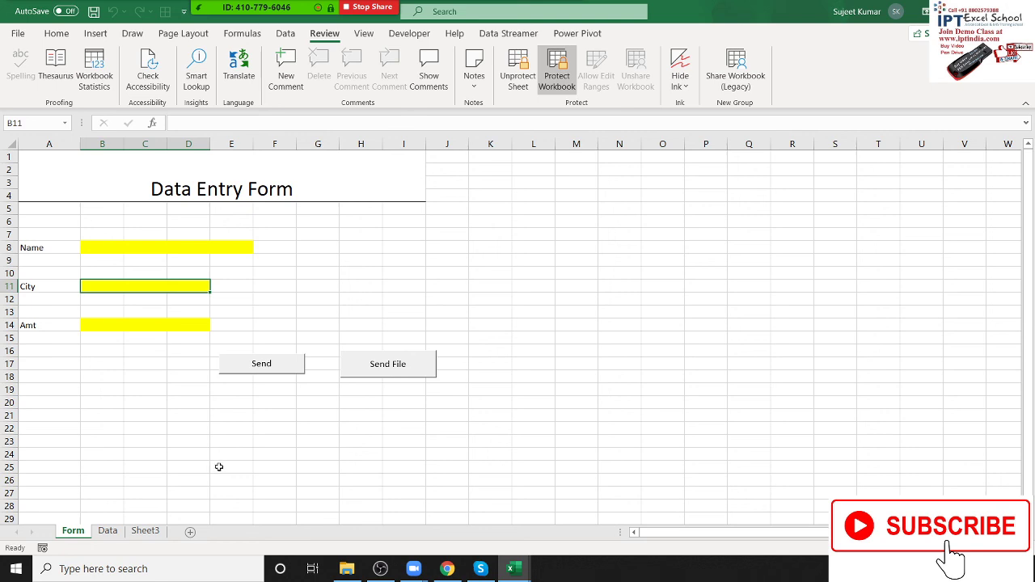
Step: Bring the VBA editor's sendF code to the front, then show the Windows desktop
mouse_move(525, 576)
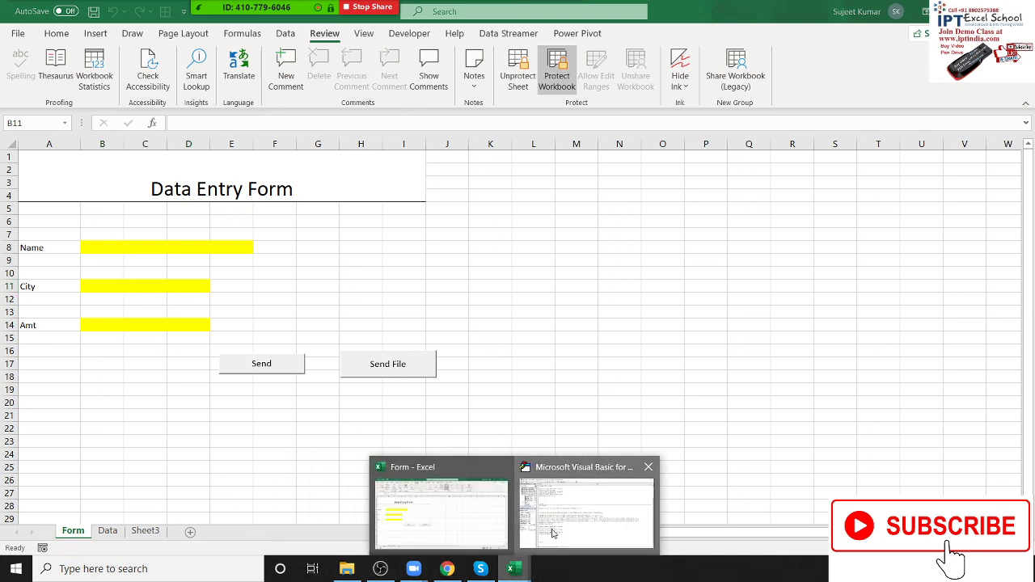
click(509, 510)
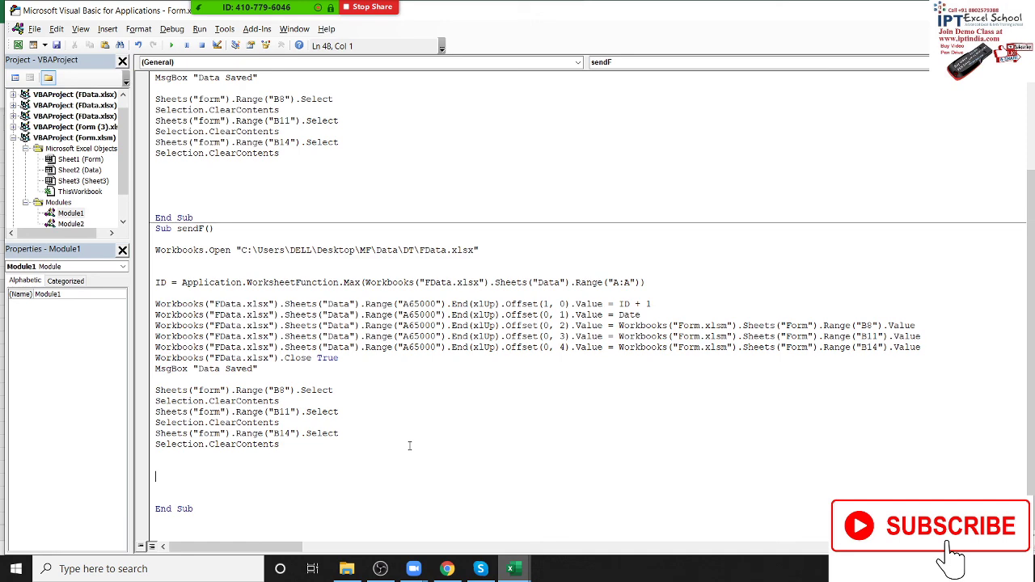
key(super+d)
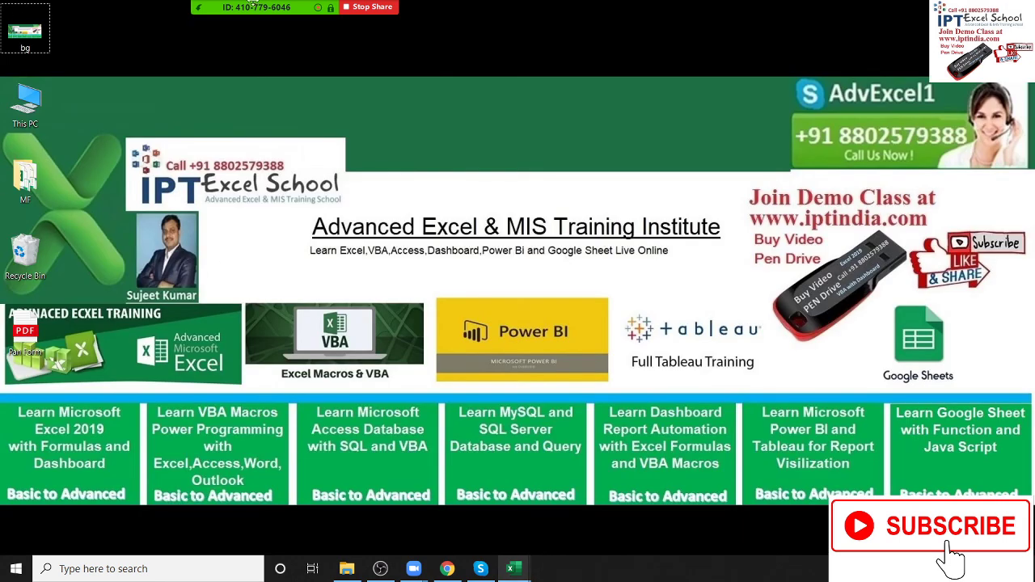